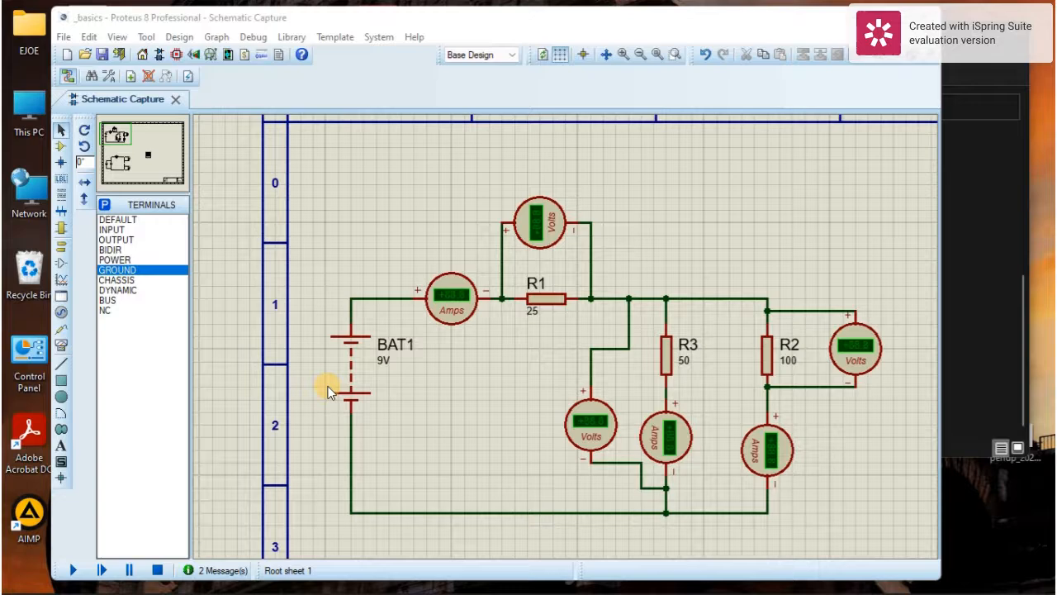
pyautogui.click(61, 345)
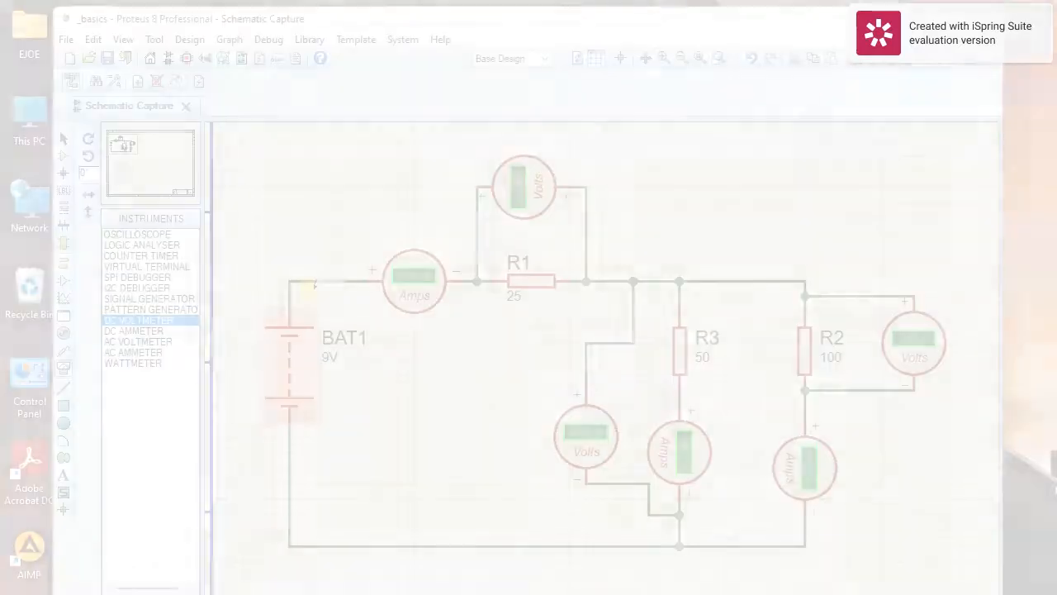
pyautogui.scroll(-5, 417, 312)
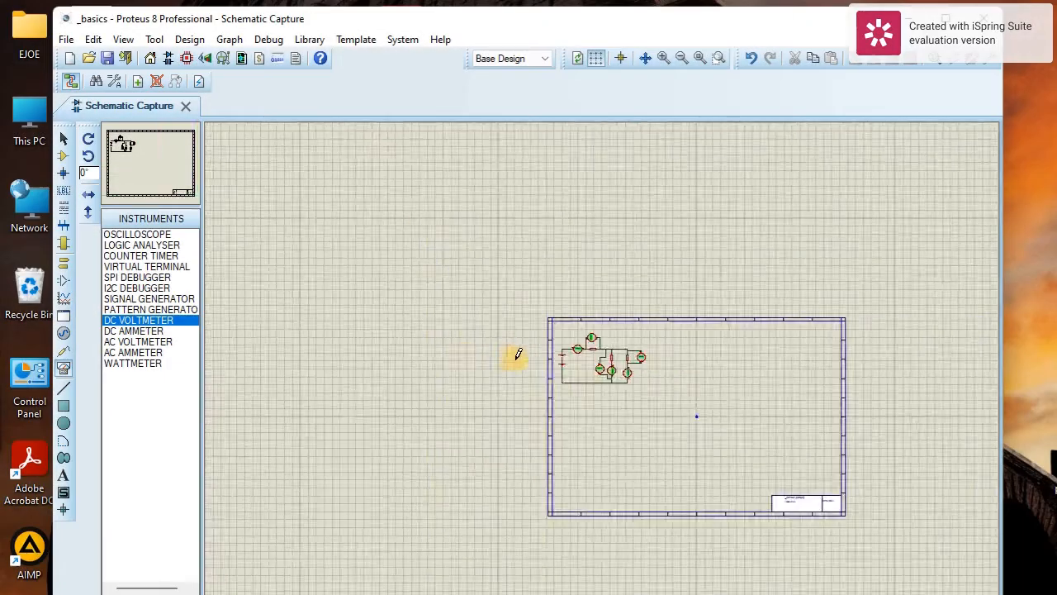
pyautogui.scroll(1, 694, 447)
pyautogui.scroll(1, 500, 252)
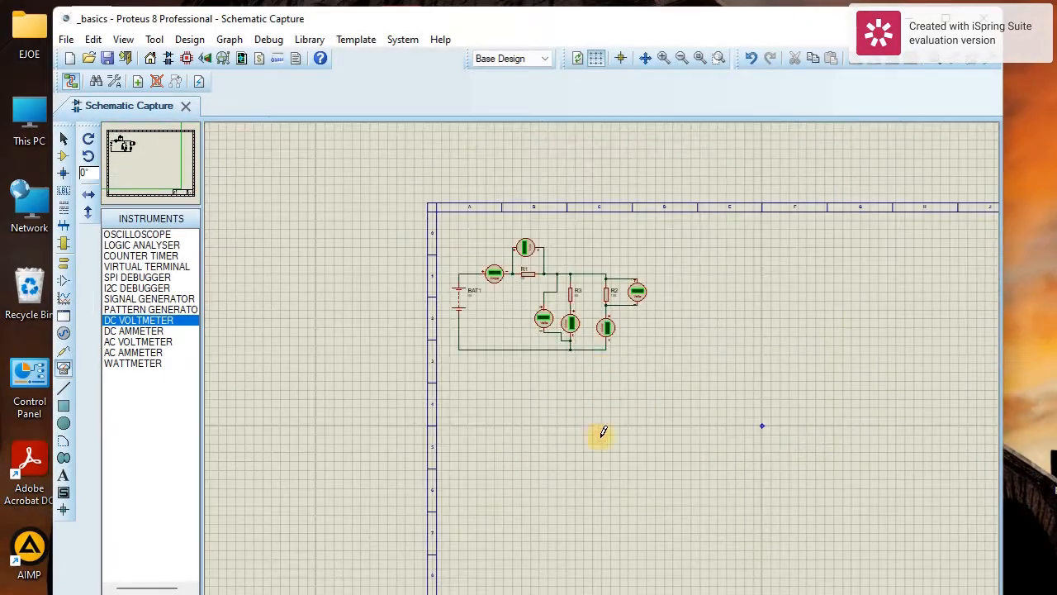
pyautogui.scroll(-1, 602, 434)
pyautogui.scroll(1, 597, 477)
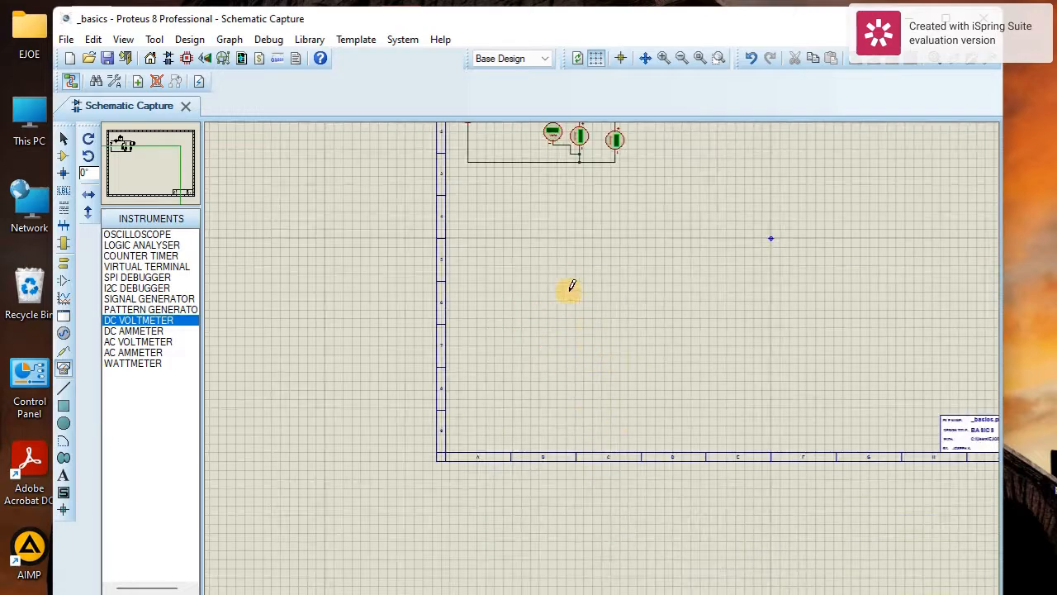
pyautogui.scroll(-1, 633, 300)
pyautogui.scroll(1, 640, 251)
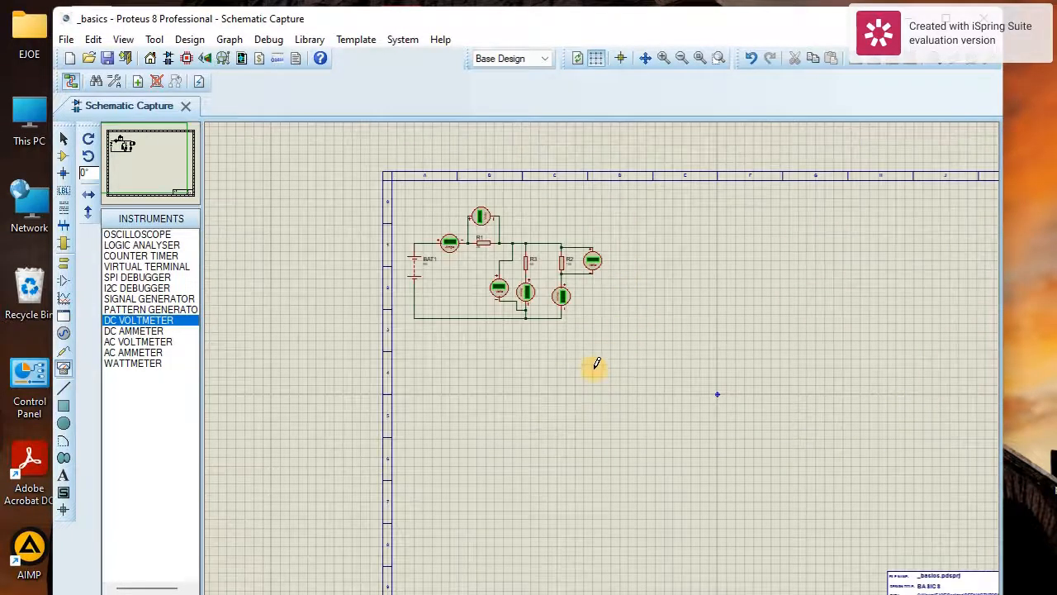
pyautogui.scroll(-1, 596, 359)
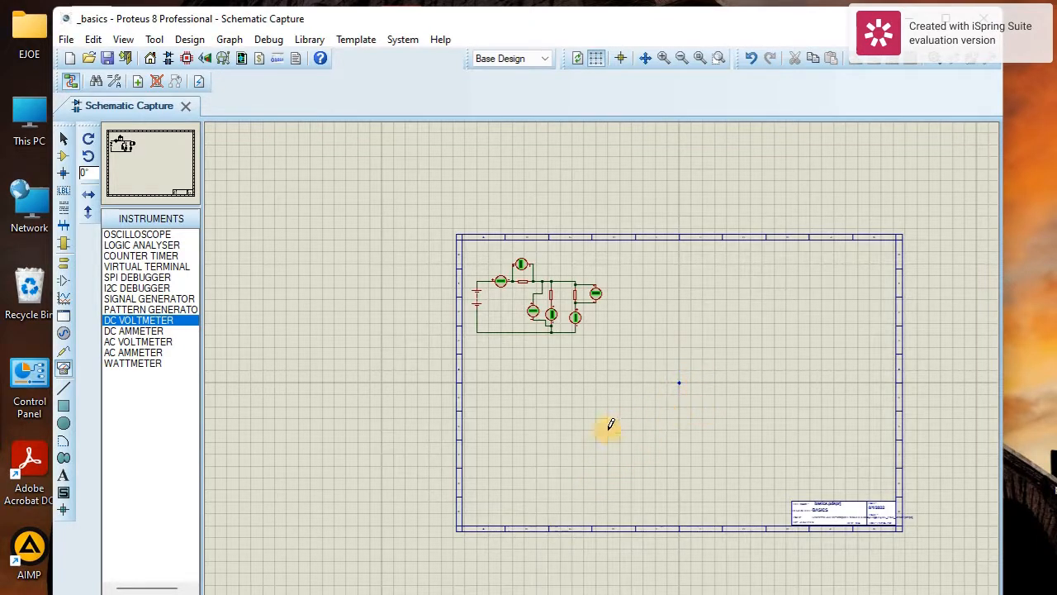
# Step: Place a VSINE source in the empty area of the sheet below the existing battery circuit
pyautogui.scroll(2, 594, 346)
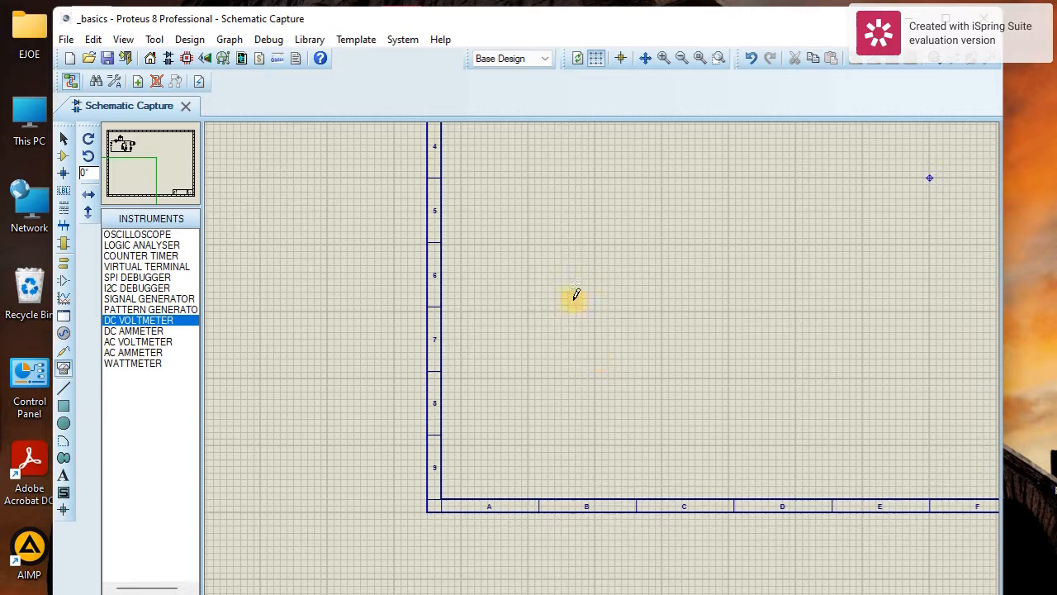
pyautogui.scroll(-1, 574, 300)
pyautogui.scroll(1, 712, 282)
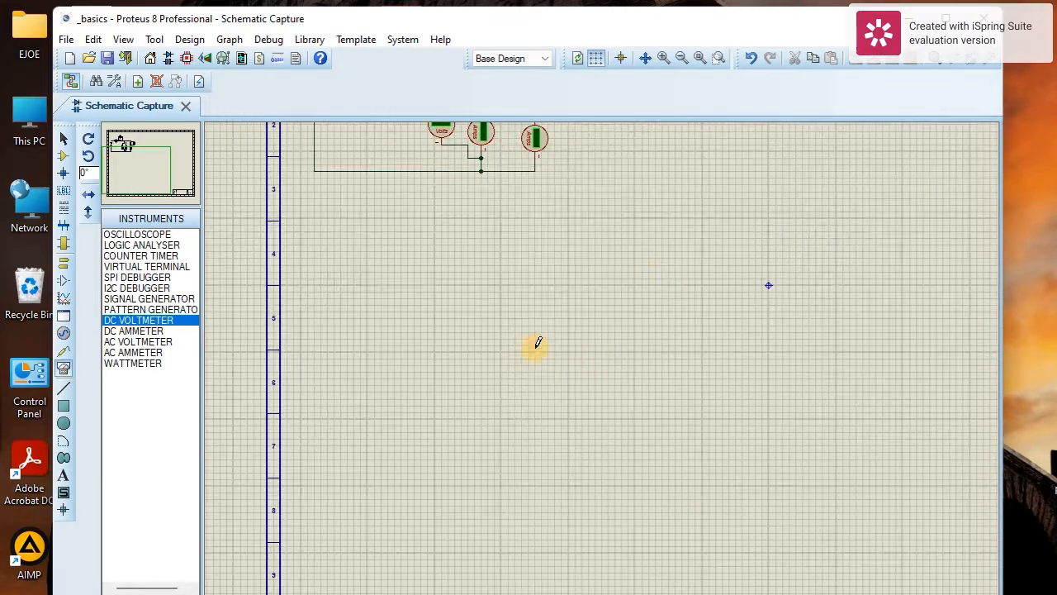
pyautogui.click(65, 157)
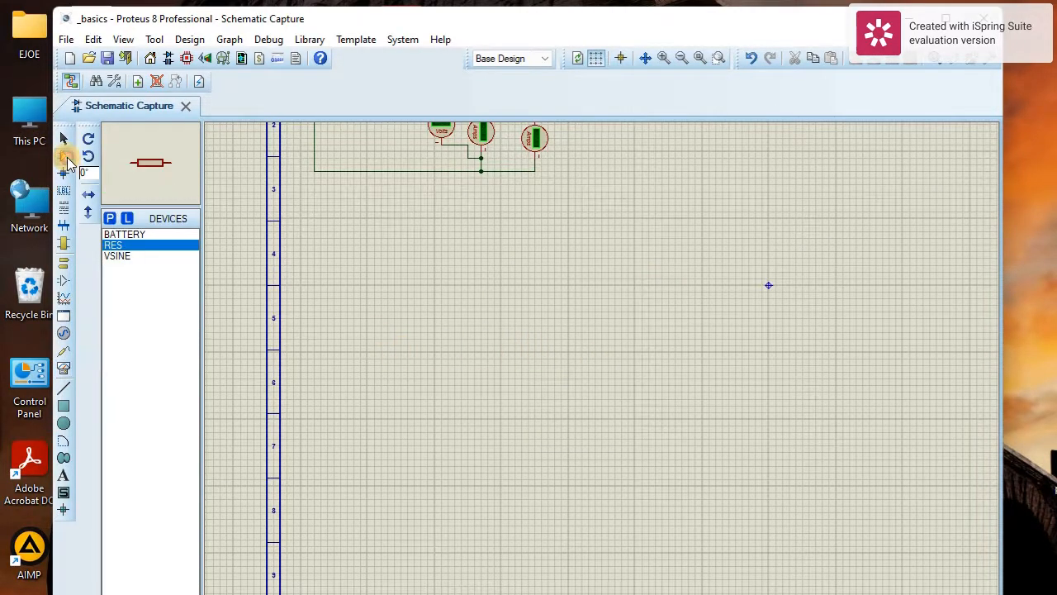
pyautogui.click(118, 256)
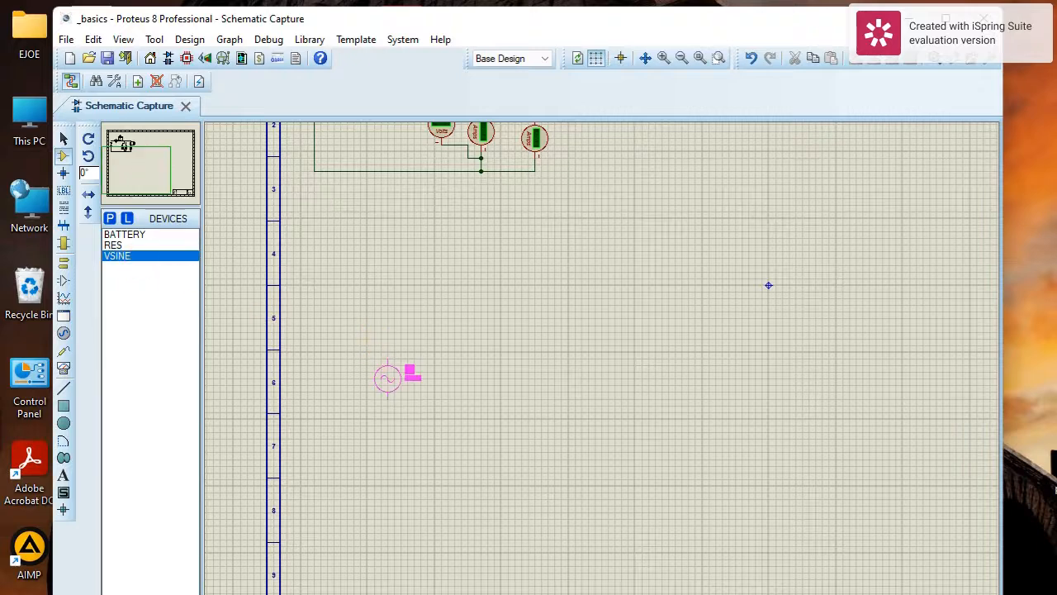
pyautogui.click(381, 405)
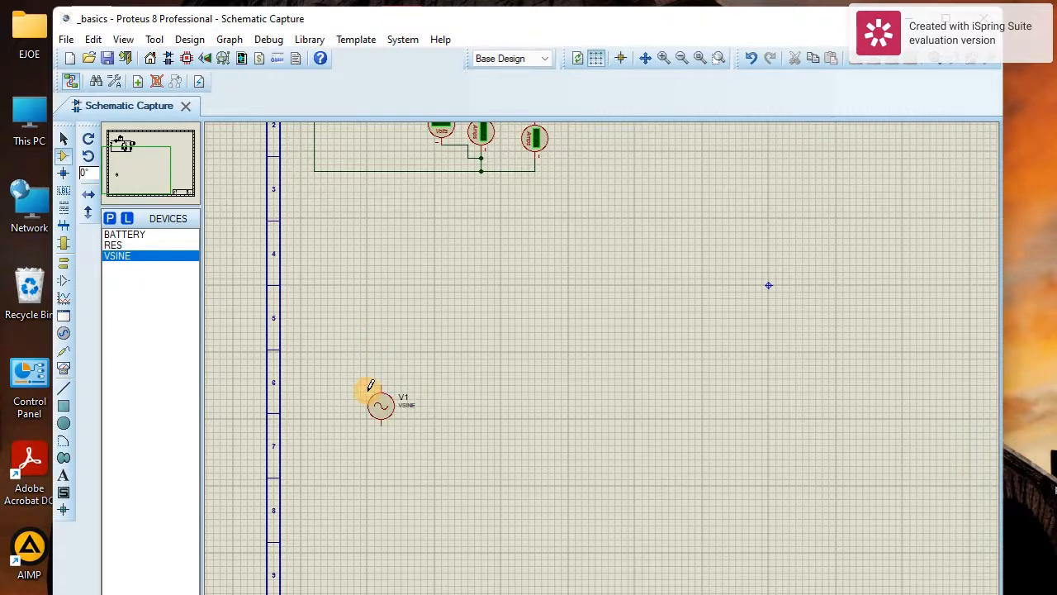
# Step: Place two RES resistors to the right of source V1, one above the other
pyautogui.click(115, 245)
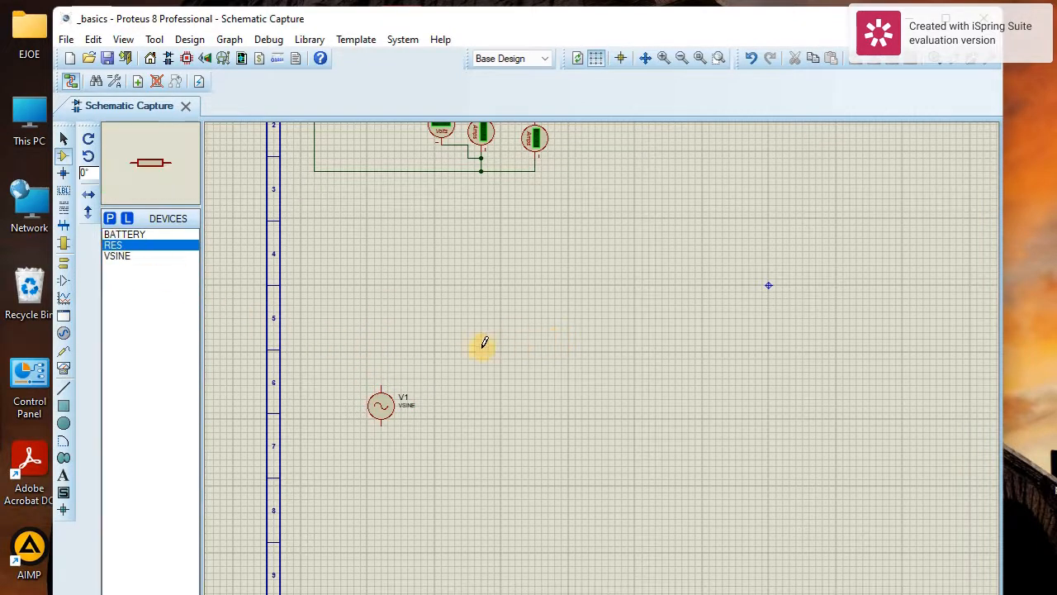
pyautogui.scroll(-1, 484, 342)
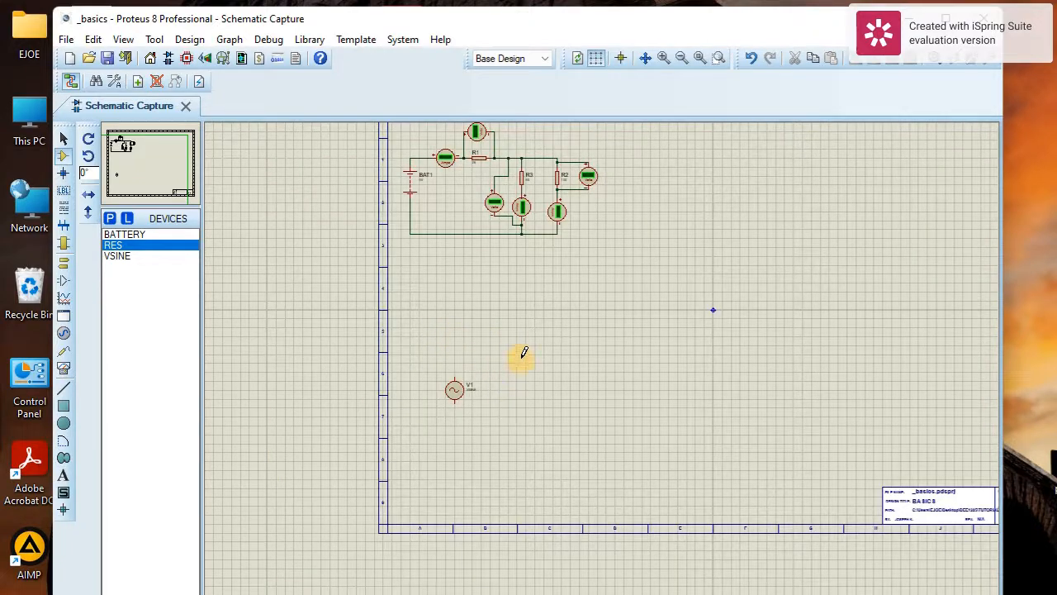
pyautogui.scroll(-1, 532, 347)
pyautogui.scroll(2, 582, 329)
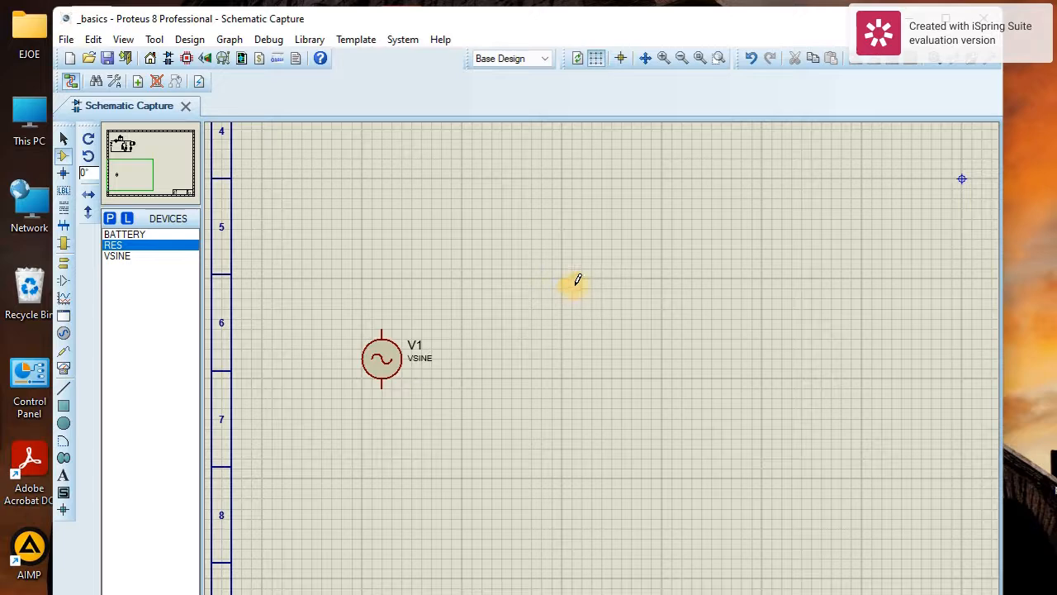
pyautogui.click(604, 277)
pyautogui.click(615, 278)
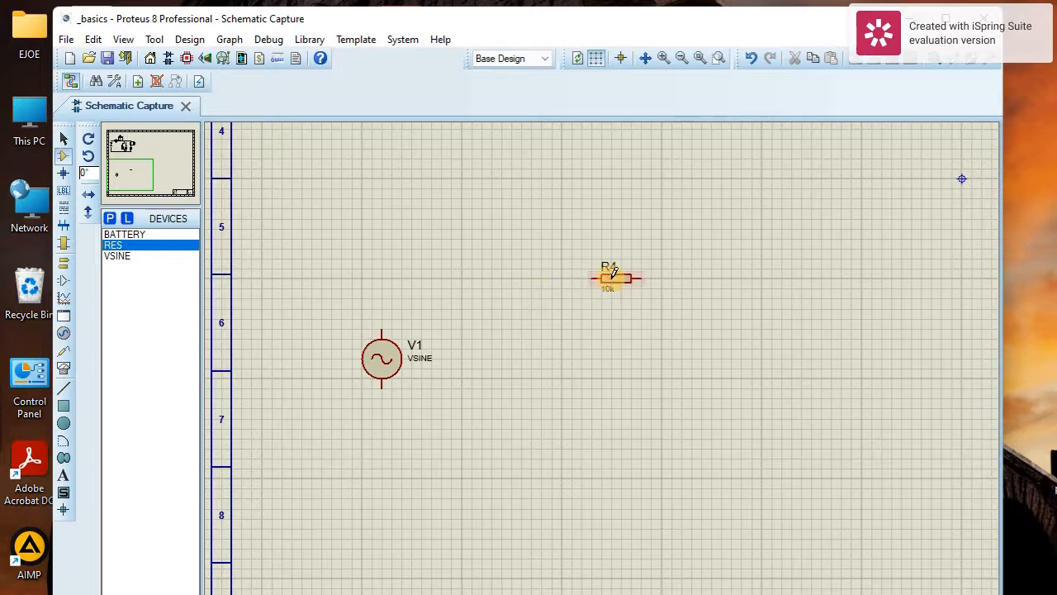
pyautogui.click(613, 408)
pyautogui.click(611, 428)
# Step: Rotate resistors R5 and R4 clockwise so both stand vertically
pyautogui.rightClick(615, 427)
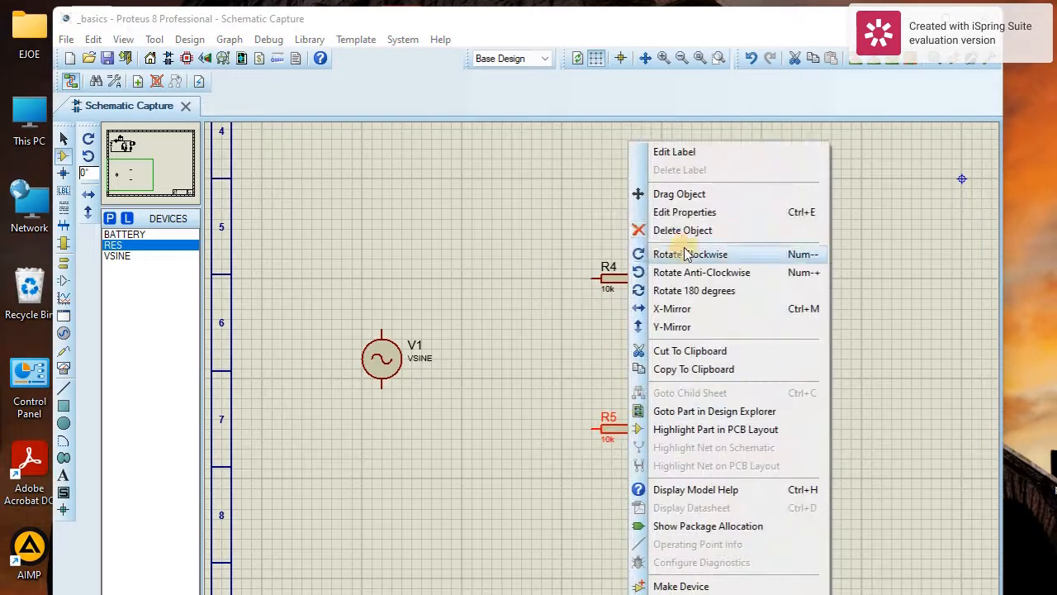
pyautogui.click(684, 255)
pyautogui.rightClick(620, 279)
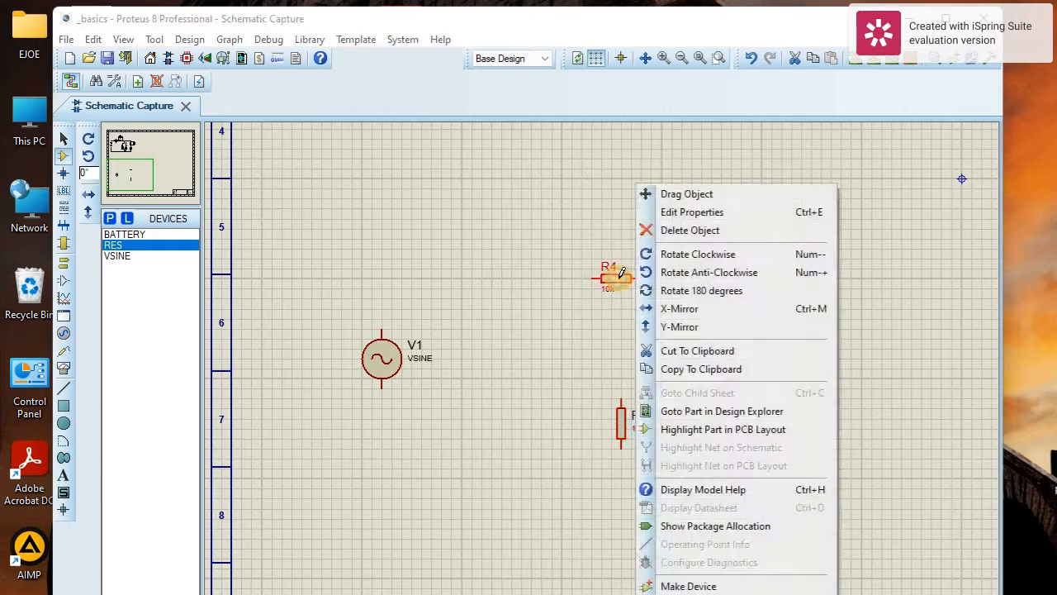
pyautogui.click(703, 254)
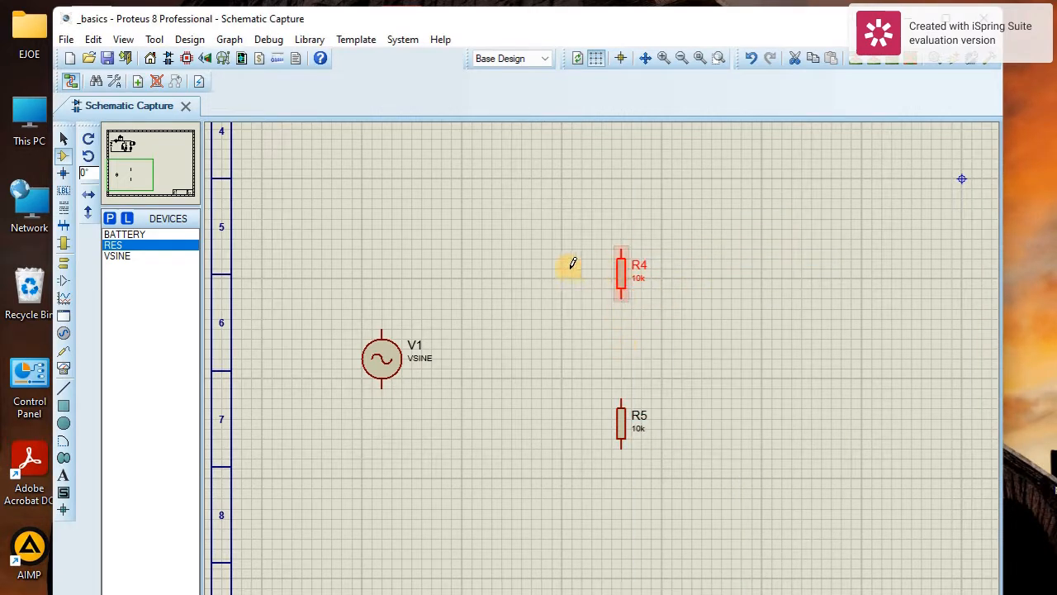
# Step: Place an AC ammeter above V1, between the source and resistor R4
pyautogui.click(64, 368)
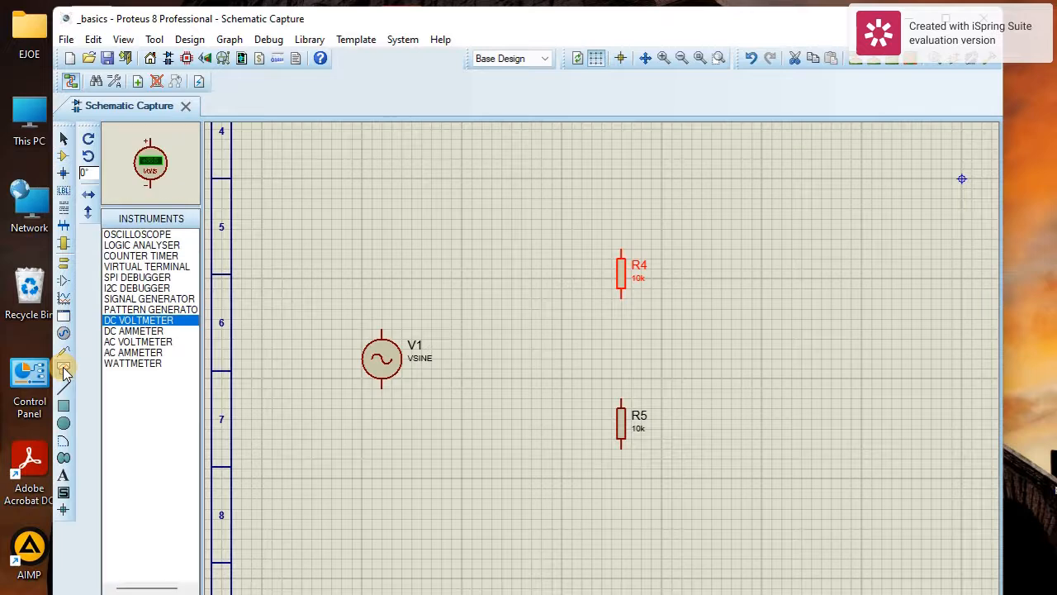
pyautogui.click(130, 353)
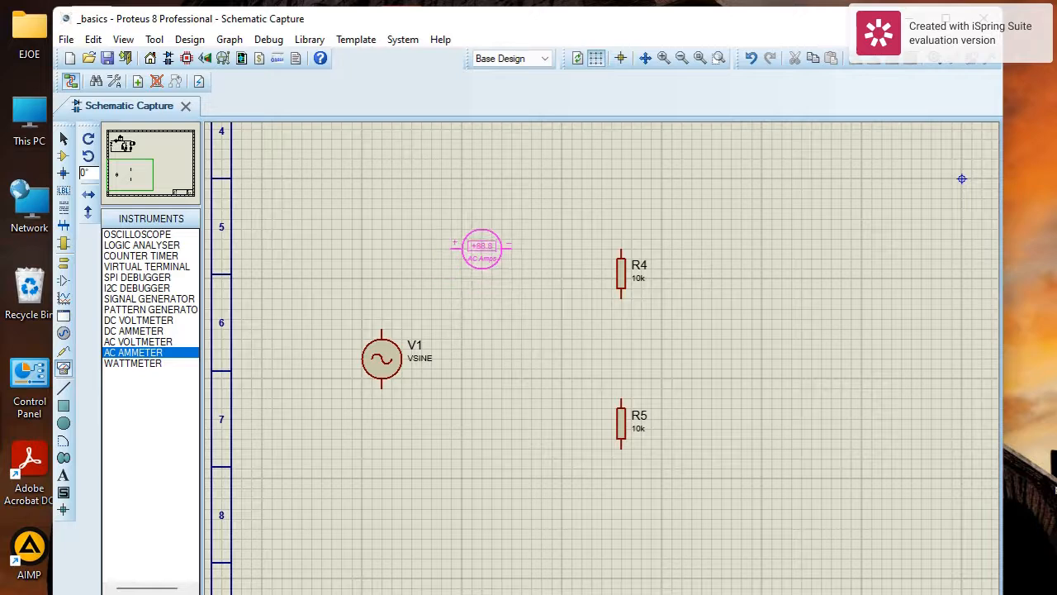
pyautogui.click(481, 238)
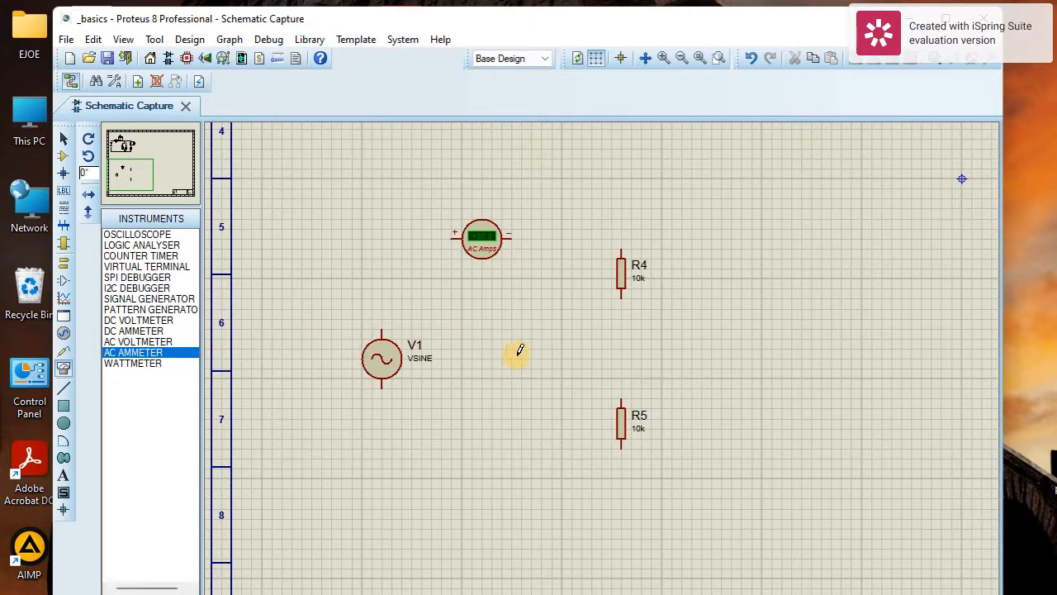
# Step: Place two AC voltmeters, one to the right of R4 and one to the right of R5
pyautogui.click(137, 342)
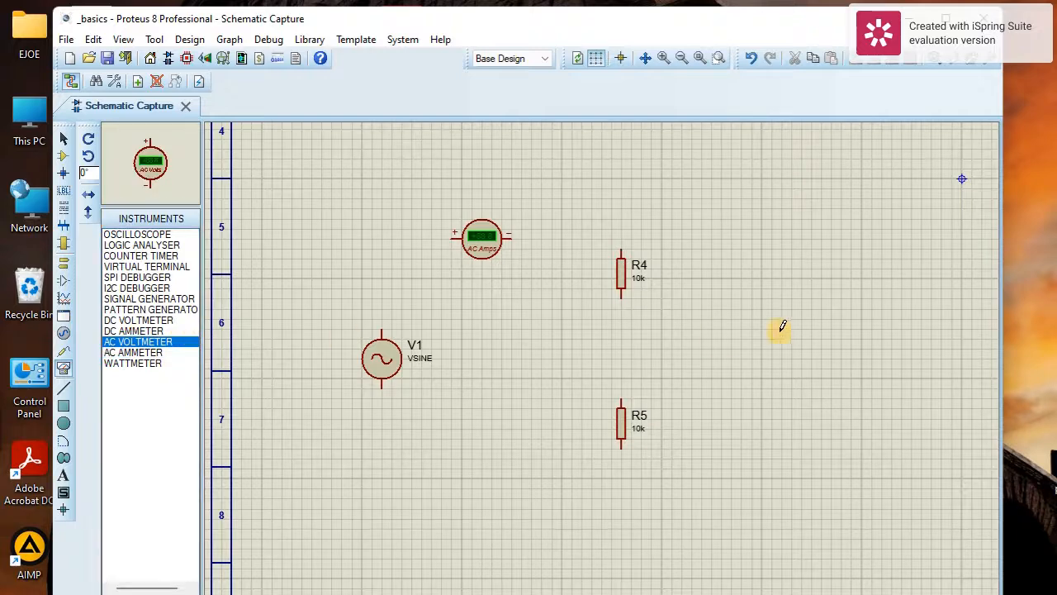
pyautogui.click(696, 262)
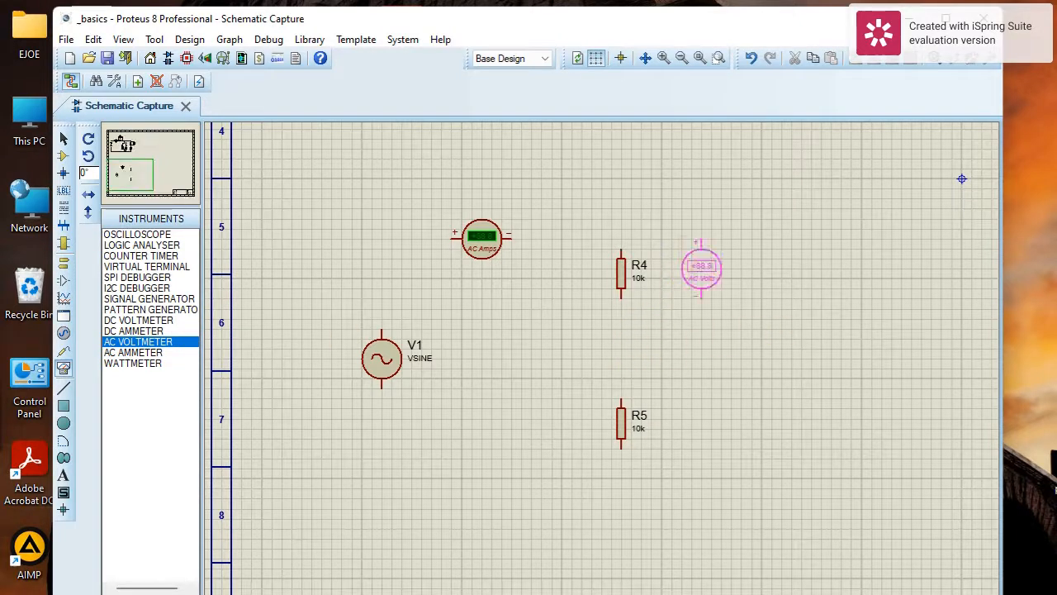
pyautogui.click(701, 266)
pyautogui.click(701, 417)
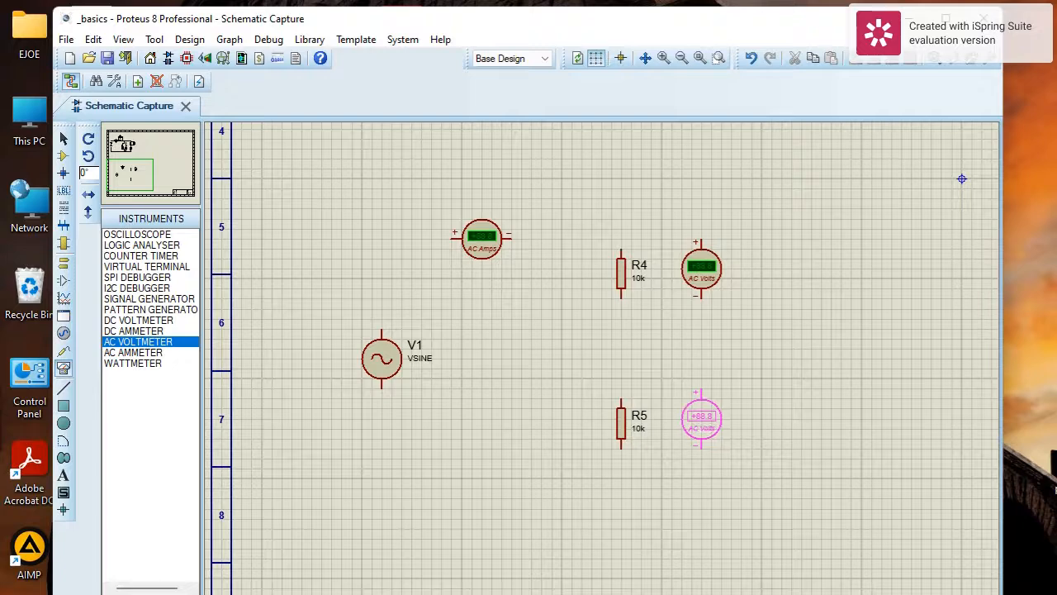
pyautogui.click(702, 420)
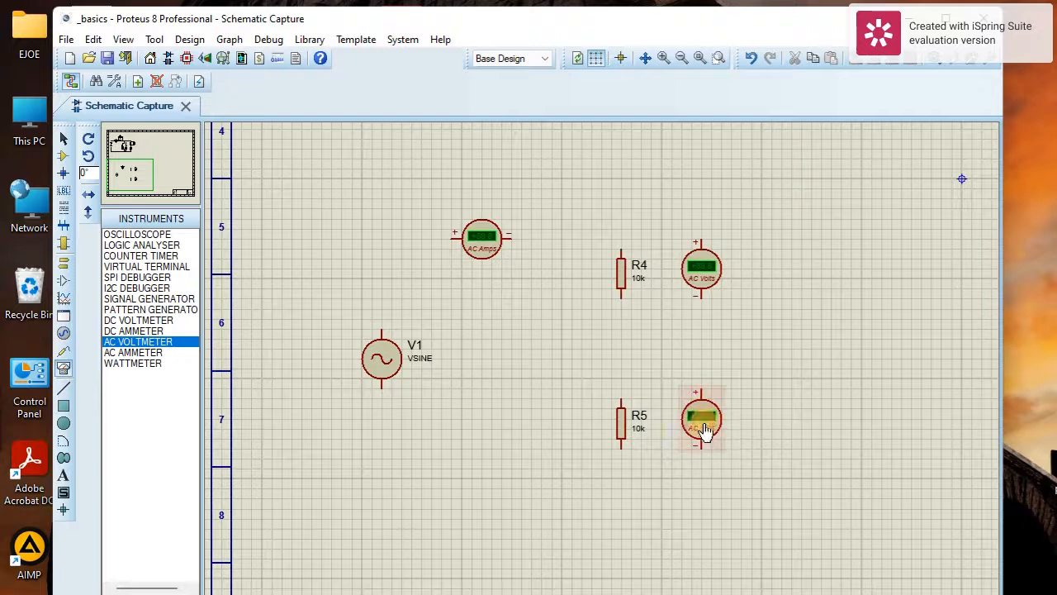
# Step: Wire the upper terminal of V1 to the positive terminal of the AC ammeter
pyautogui.click(381, 324)
pyautogui.click(453, 237)
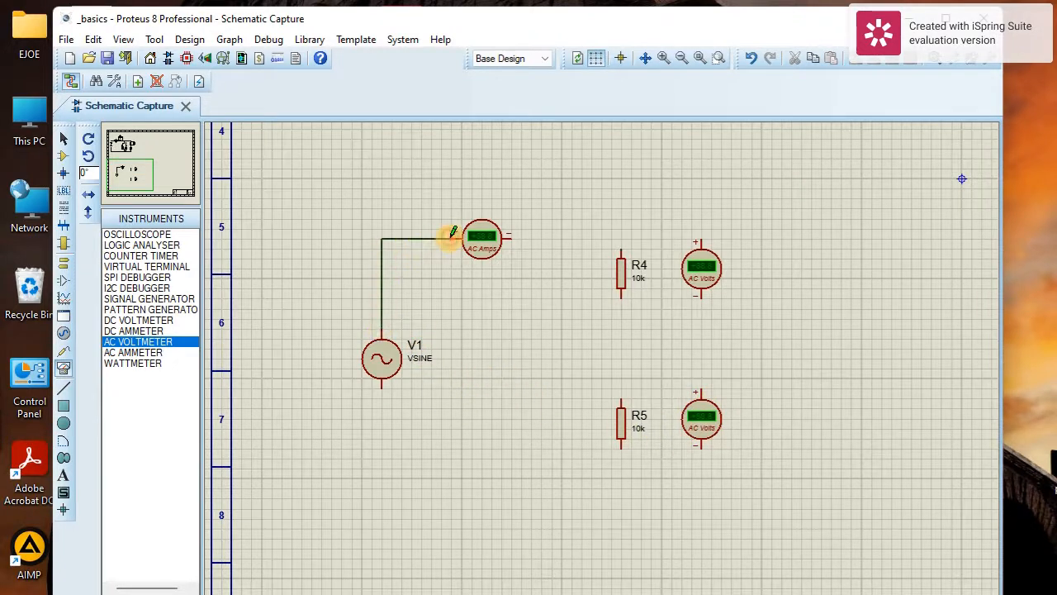
pyautogui.click(506, 236)
pyautogui.click(621, 242)
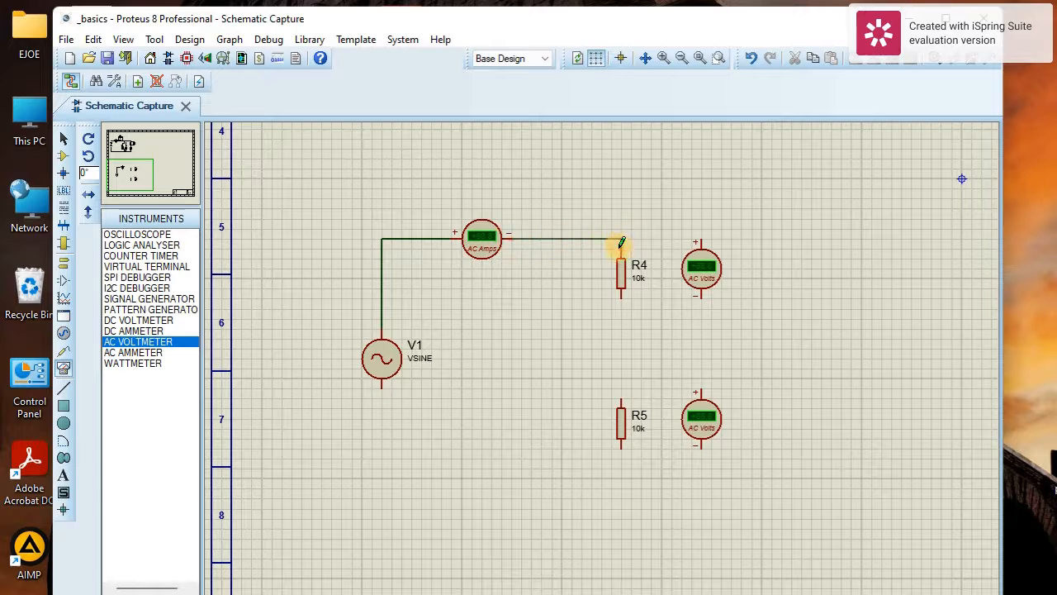
pyautogui.click(621, 241)
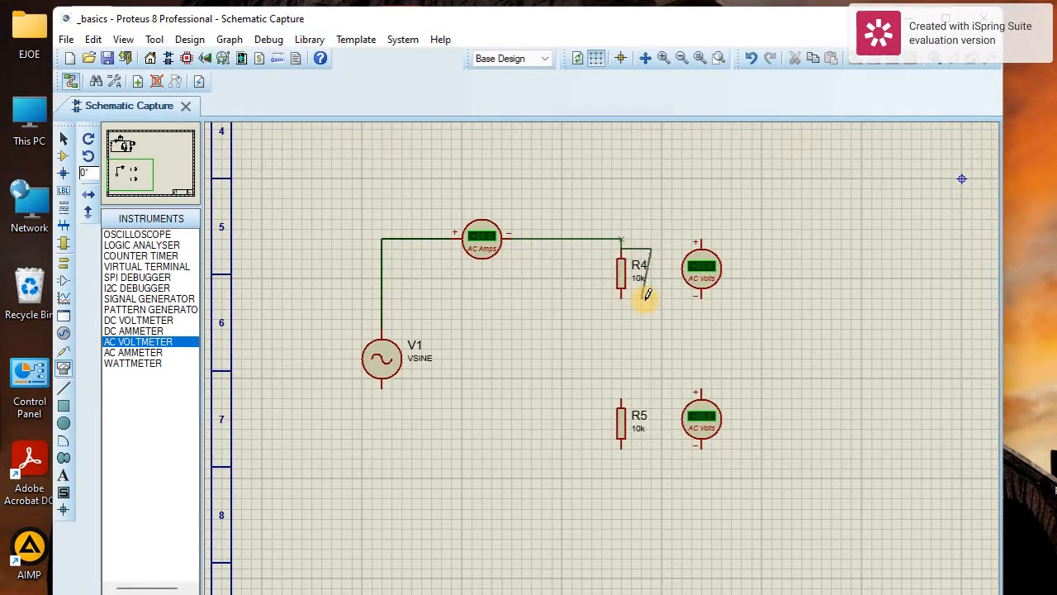
pyautogui.press('Escape')
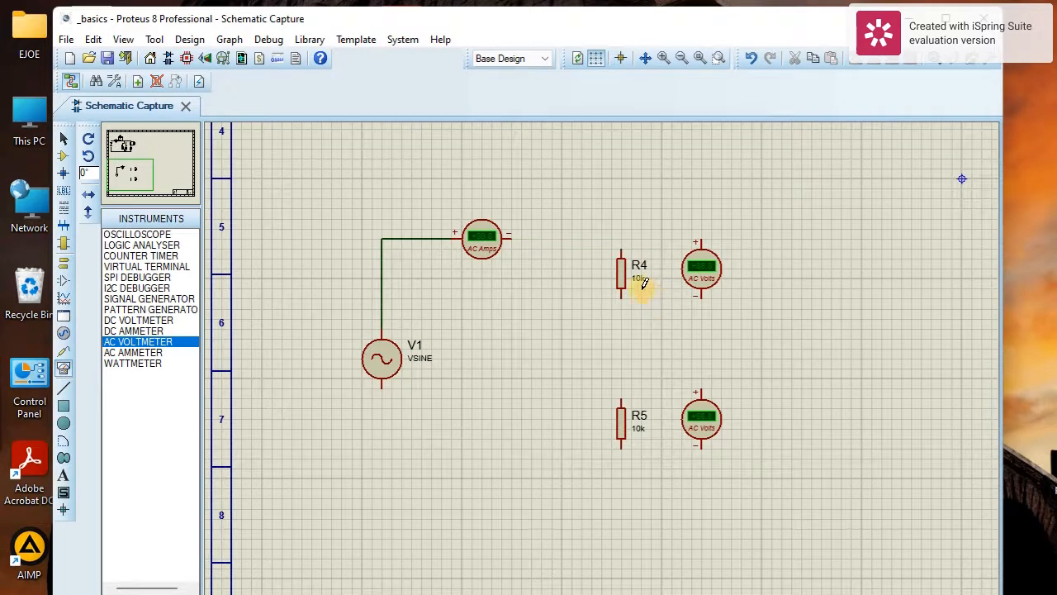
# Step: Complete the series loop by wiring the ammeter's negative terminal to R4, R4 to R5, and R5 back to V1's lower terminal
pyautogui.click(510, 237)
pyautogui.click(621, 243)
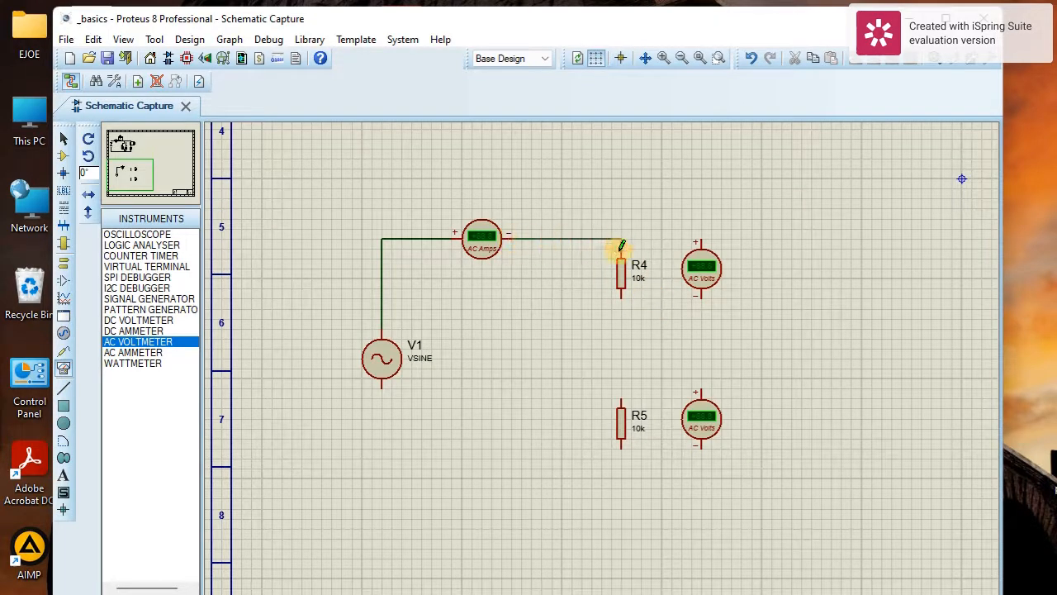
pyautogui.click(621, 298)
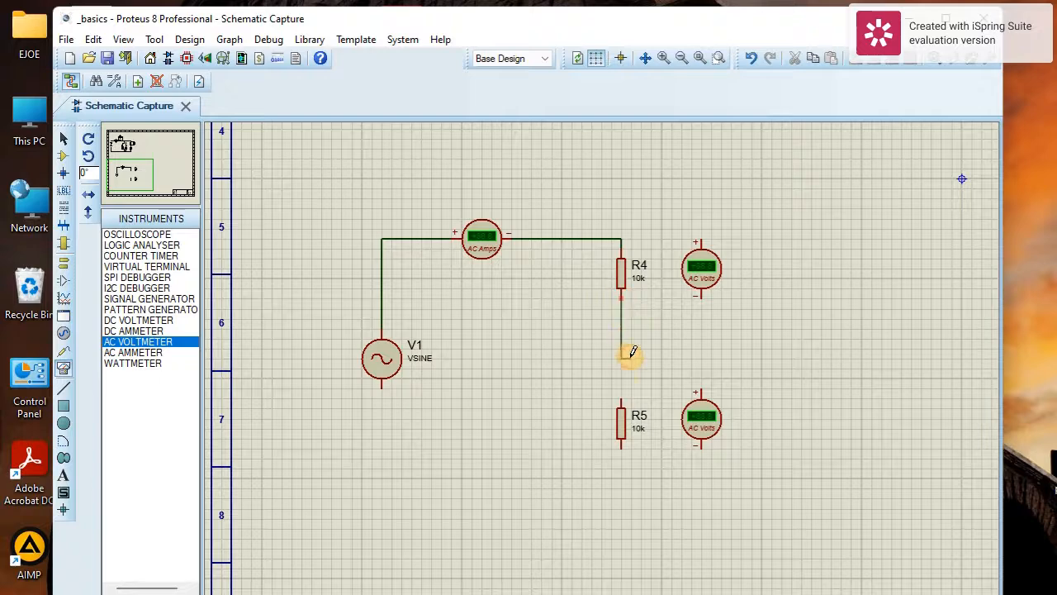
pyautogui.click(621, 400)
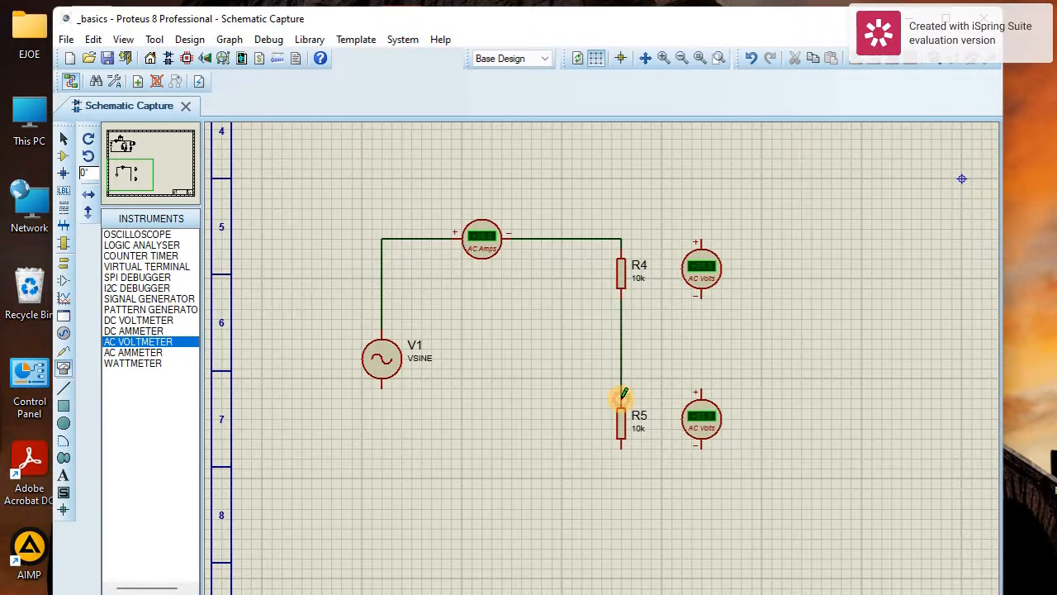
pyautogui.click(622, 446)
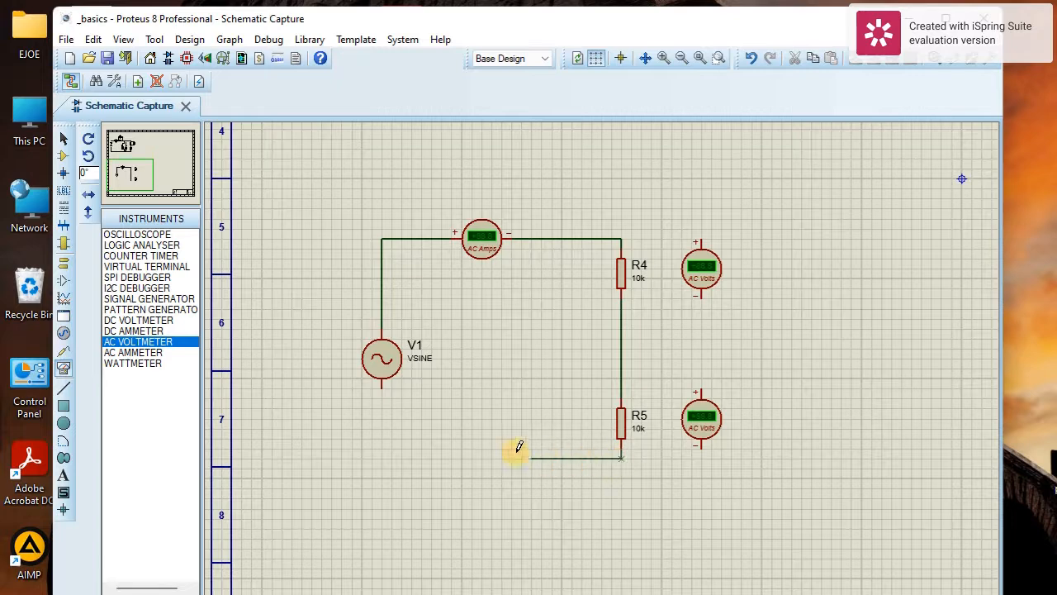
pyautogui.click(383, 383)
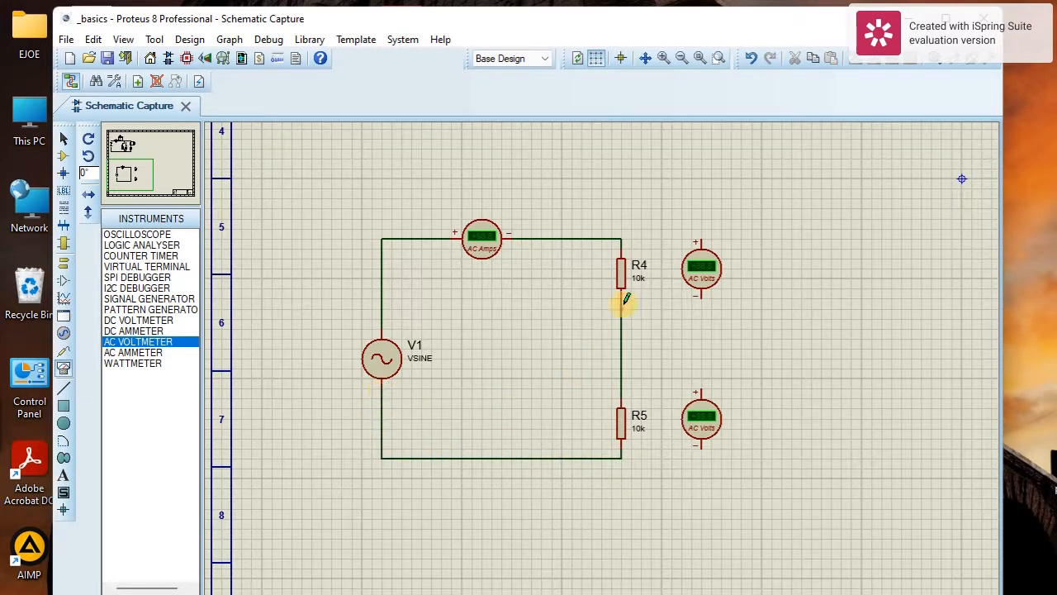
# Step: Wire the upper AC voltmeter in parallel with R4, its positive terminal to R4's upper node and negative to the lower
pyautogui.click(699, 238)
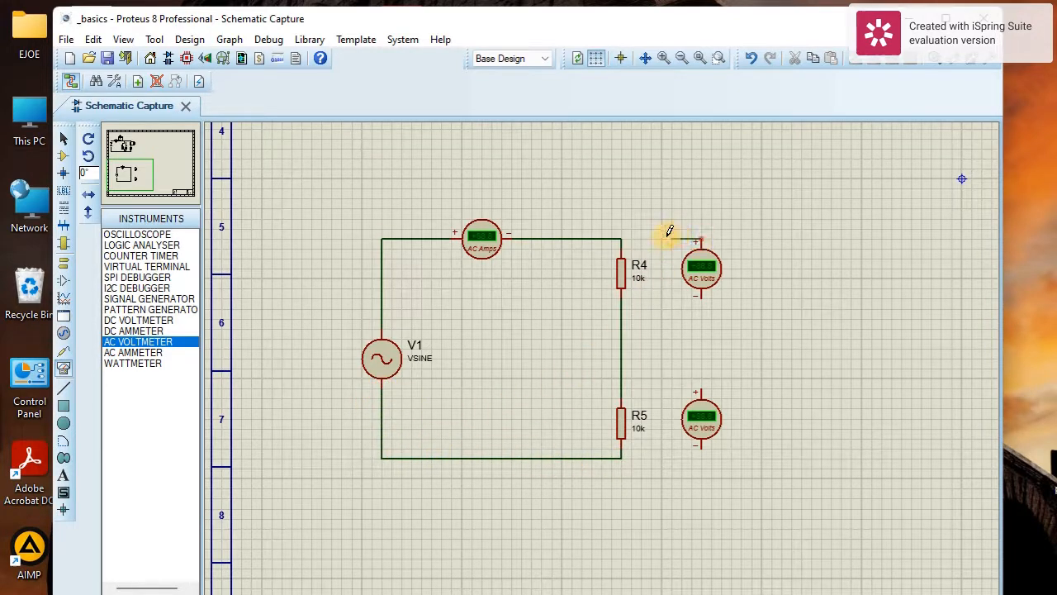
pyautogui.click(621, 240)
pyautogui.click(702, 298)
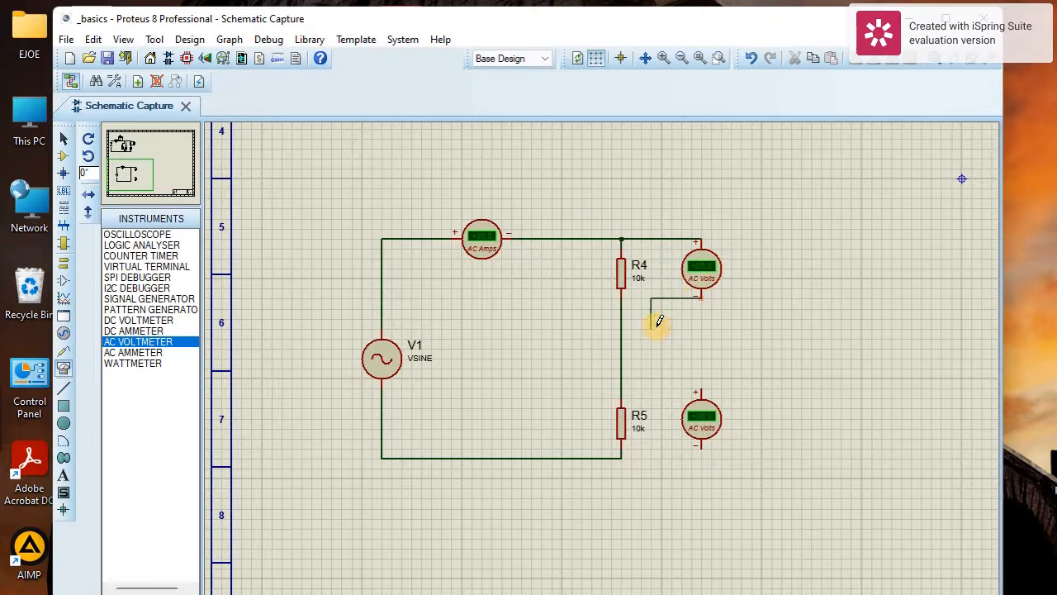
pyautogui.click(621, 298)
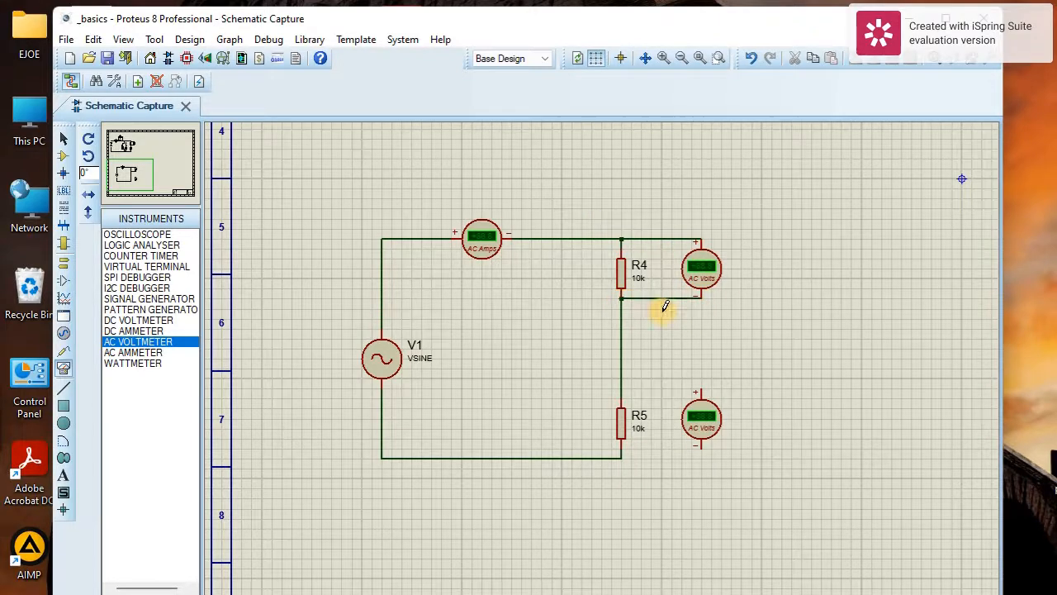
# Step: Wire the lower AC voltmeter in parallel with R5, its positive terminal to R5's upper node and negative to the lower
pyautogui.click(699, 388)
pyautogui.click(621, 388)
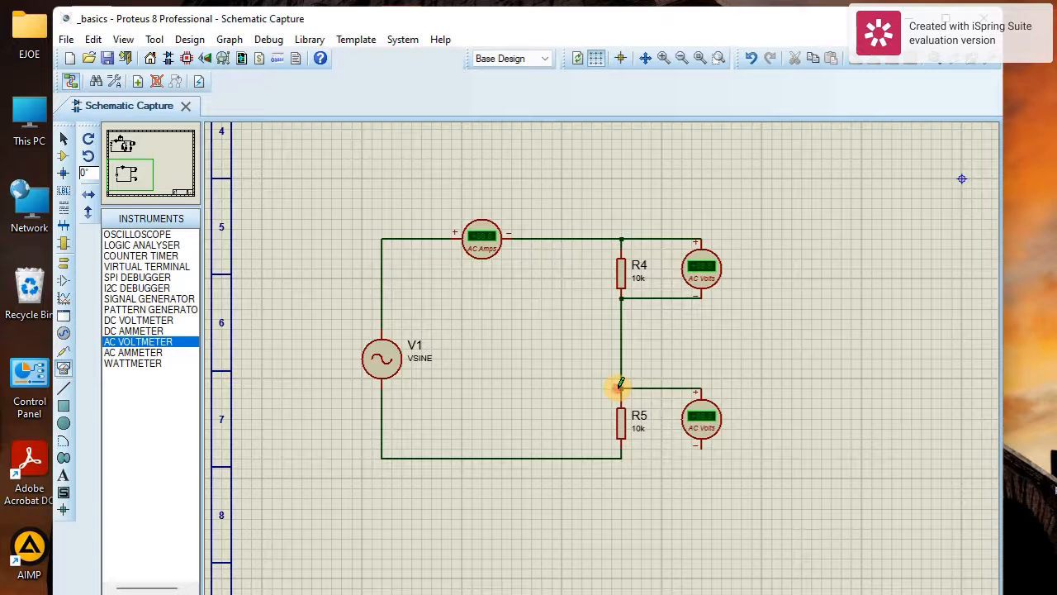
pyautogui.click(702, 446)
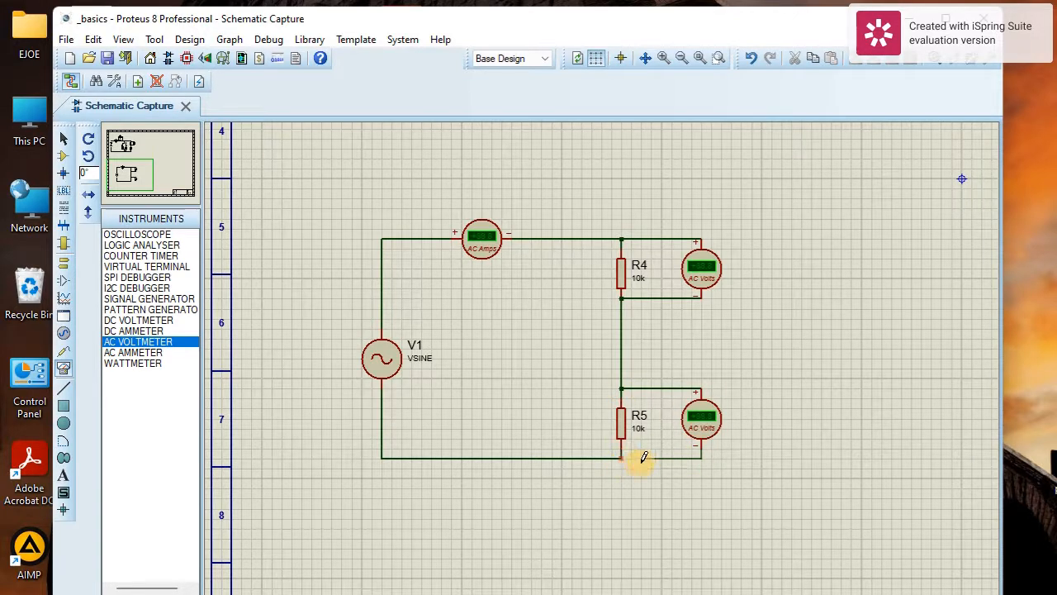
pyautogui.click(622, 446)
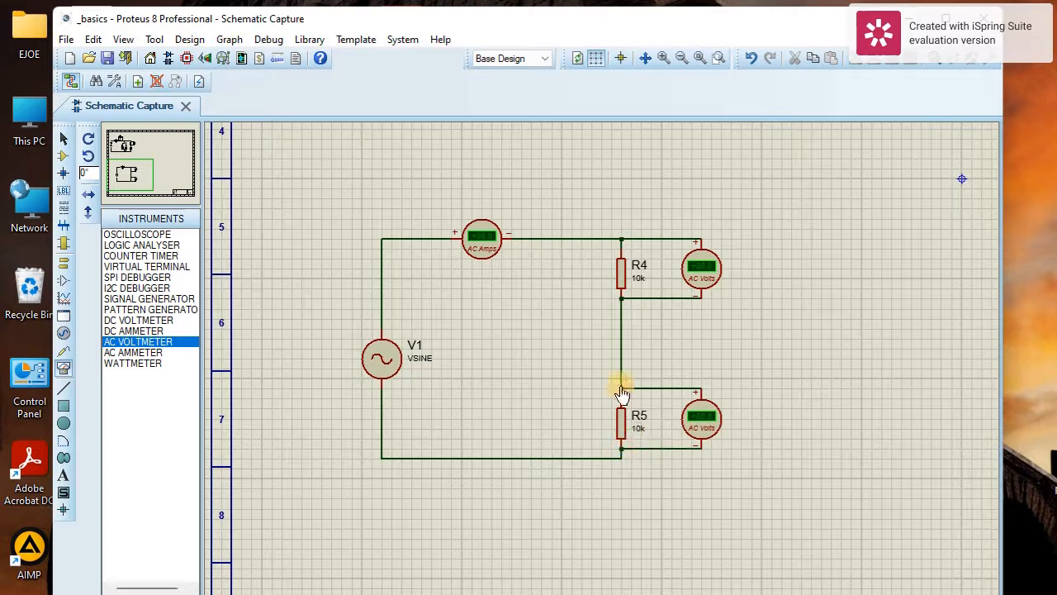
# Step: Set the VSINE source V1 to an amplitude of 325 and a frequency of 50
pyautogui.scroll(-1, 394, 265)
pyautogui.scroll(1, 540, 356)
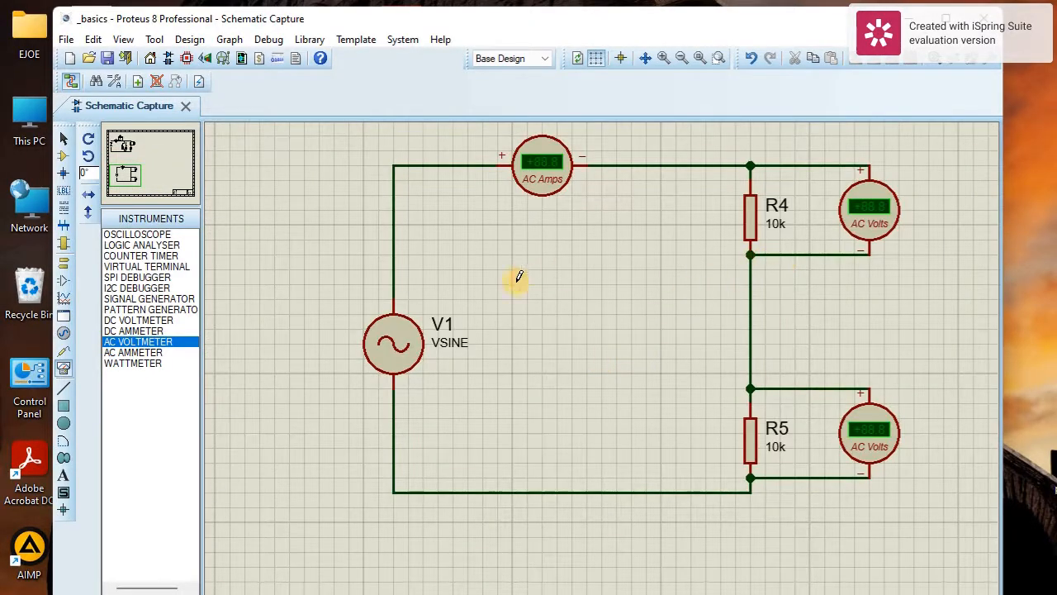
pyautogui.doubleClick(390, 343)
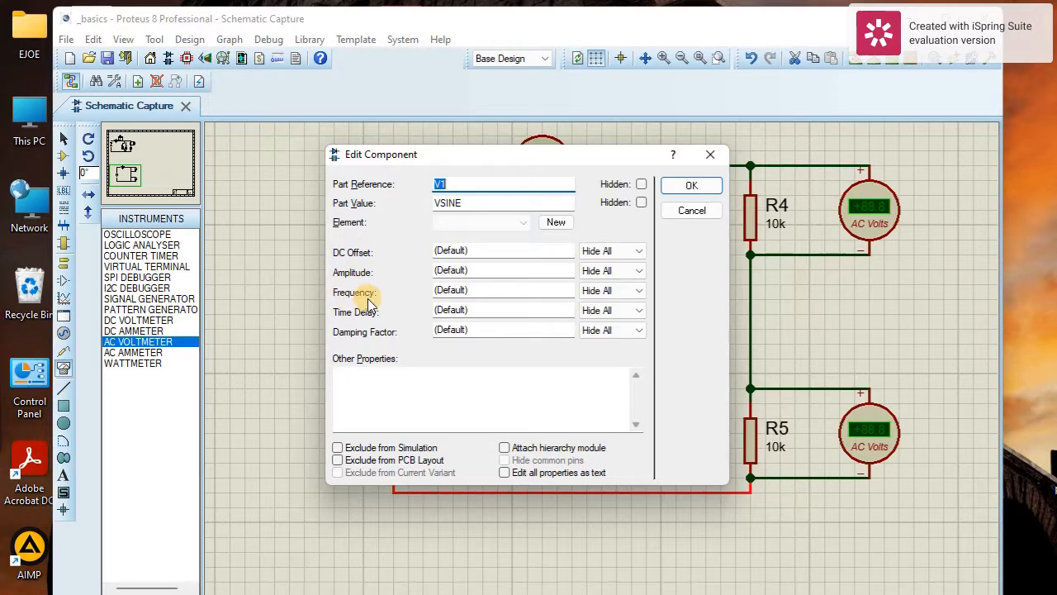
pyautogui.click(485, 270)
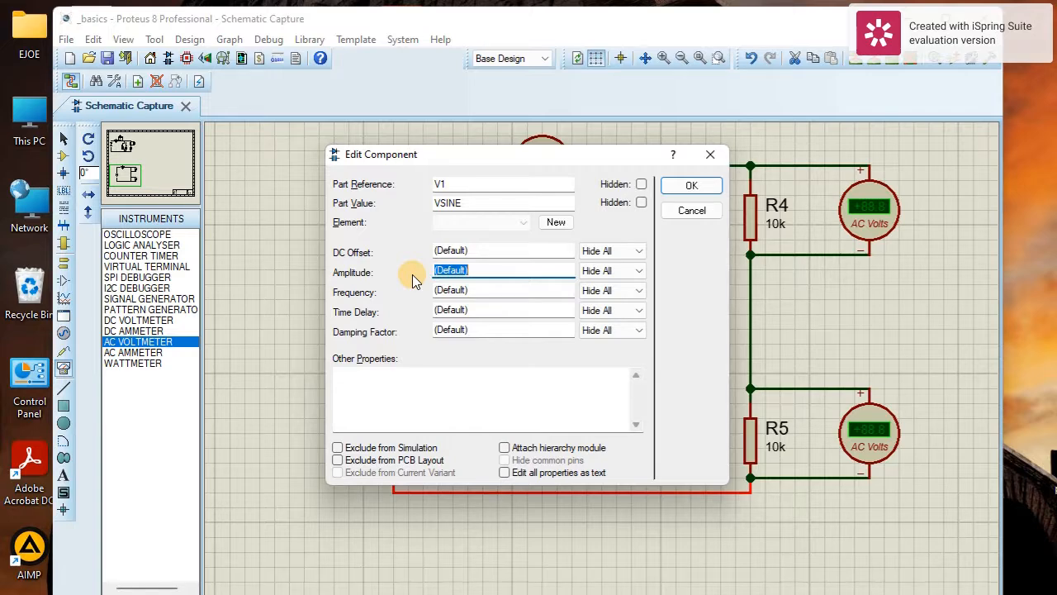
pyautogui.write('325')
pyautogui.click(483, 289)
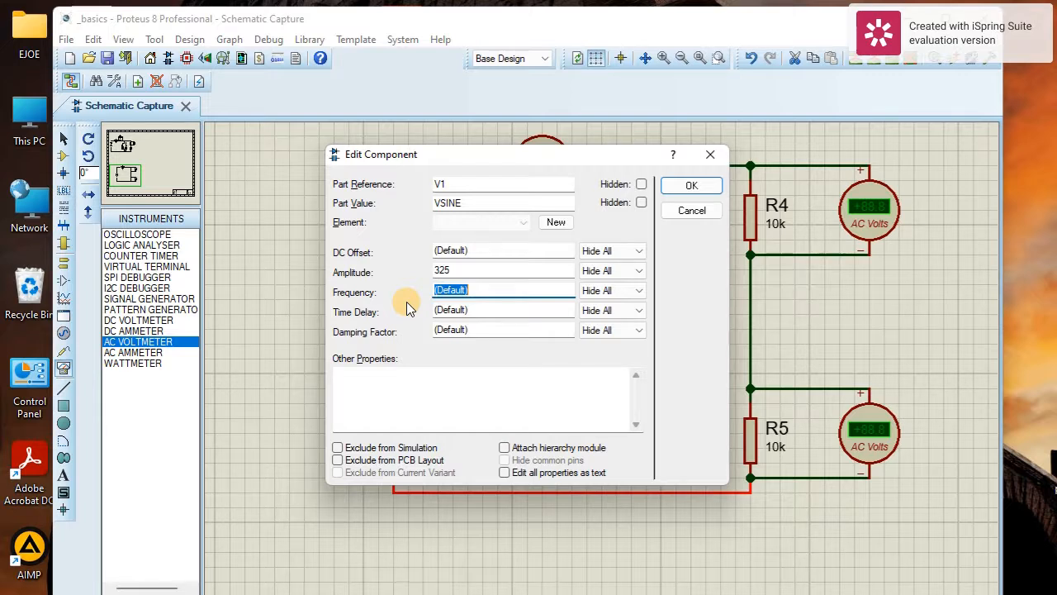
pyautogui.write('50')
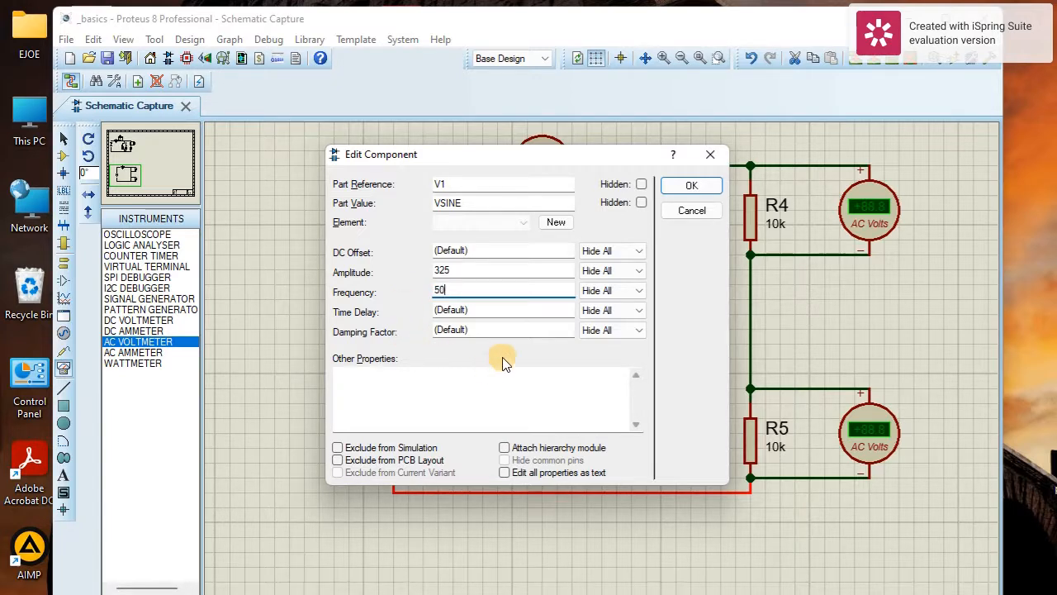
pyautogui.click(689, 187)
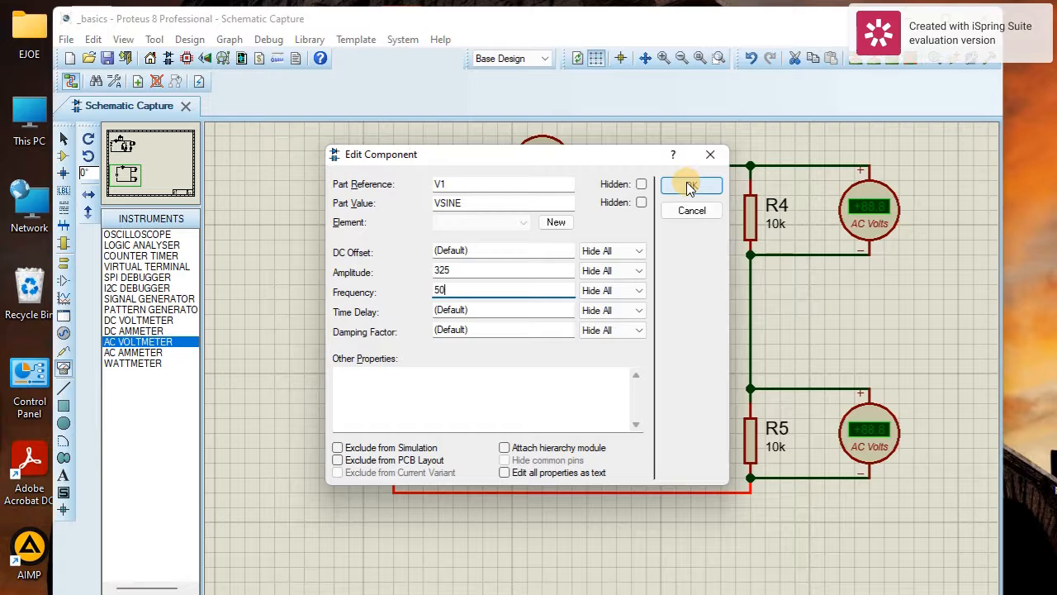
pyautogui.click(689, 187)
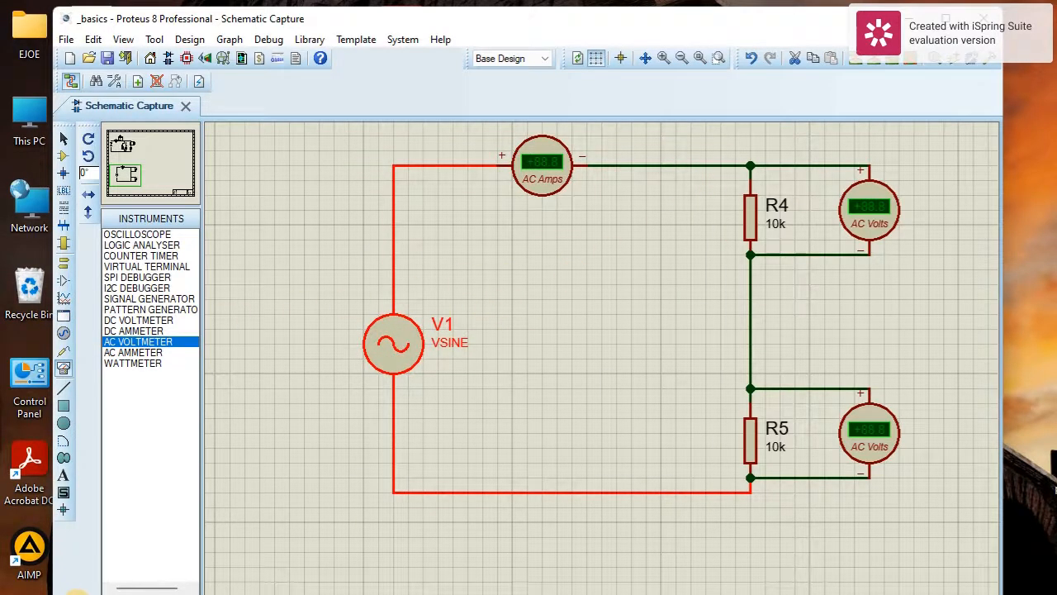
# Step: Run the simulation, examine the ammeter and both voltmeter readings with the equal resistors, and stop it
pyautogui.click(75, 592)
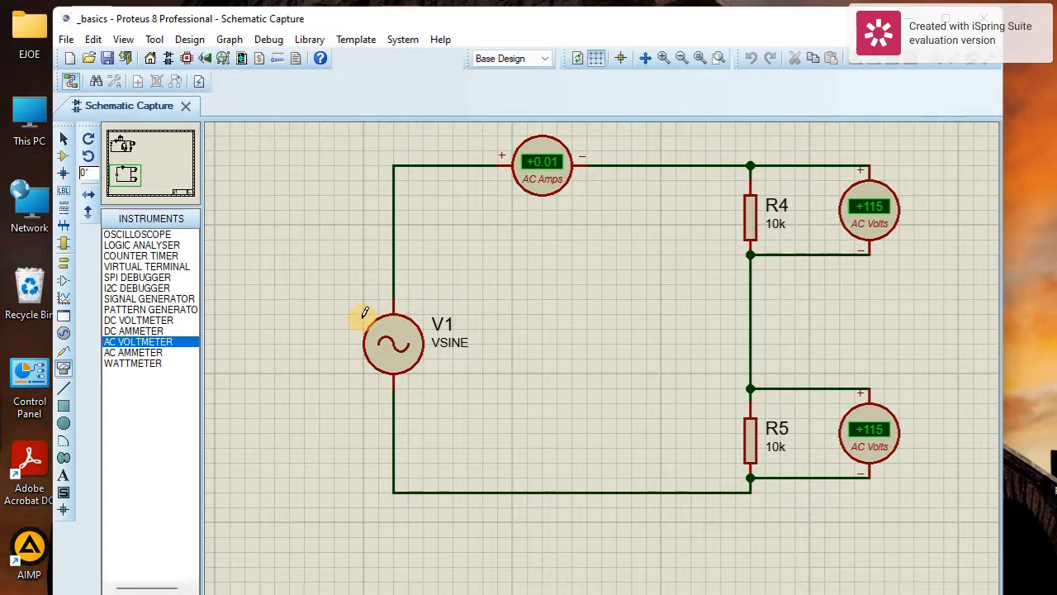
pyautogui.scroll(-1, 364, 312)
pyautogui.scroll(-1, 468, 332)
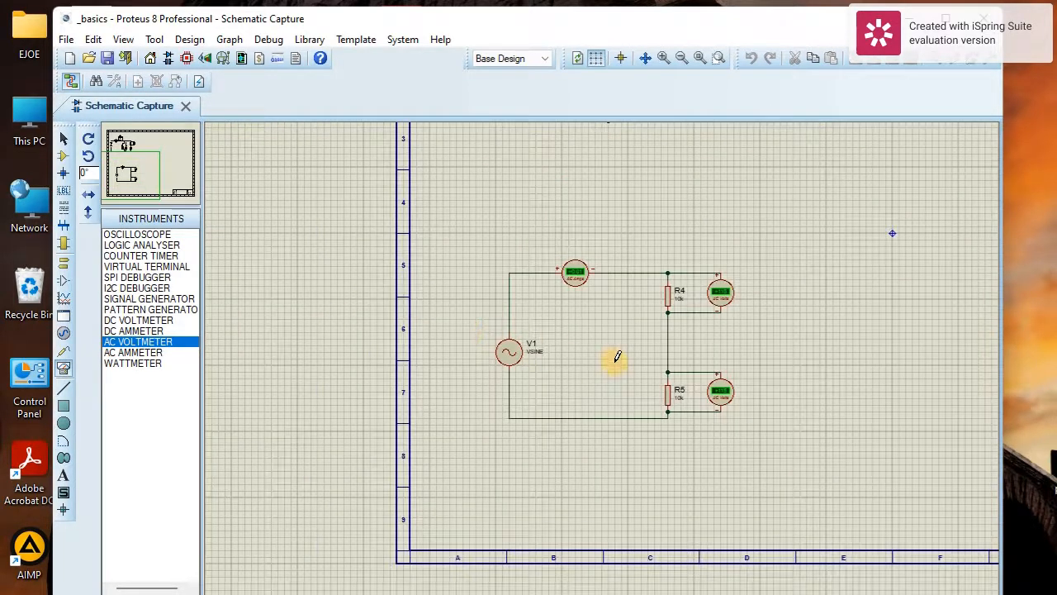
pyautogui.scroll(1, 616, 356)
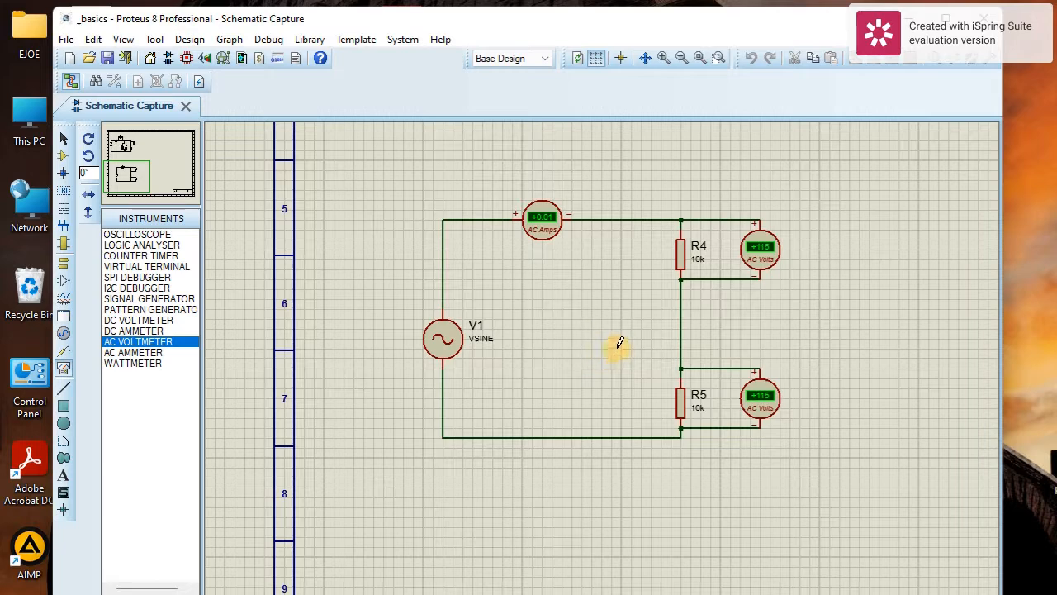
pyautogui.click(159, 593)
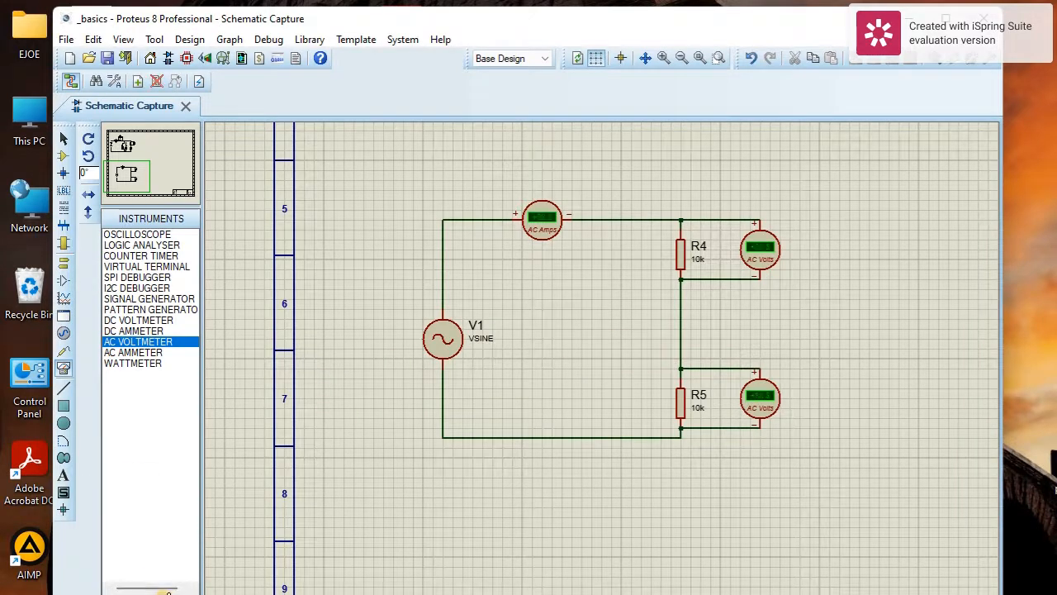
# Step: Set the resistance of R5 to 500
pyautogui.doubleClick(685, 402)
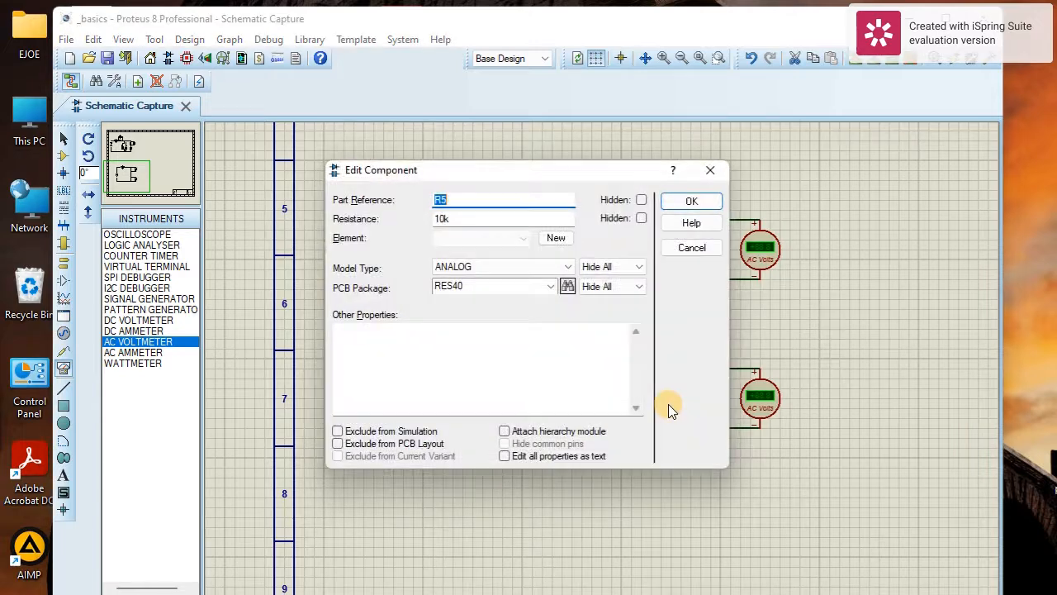
pyautogui.doubleClick(463, 220)
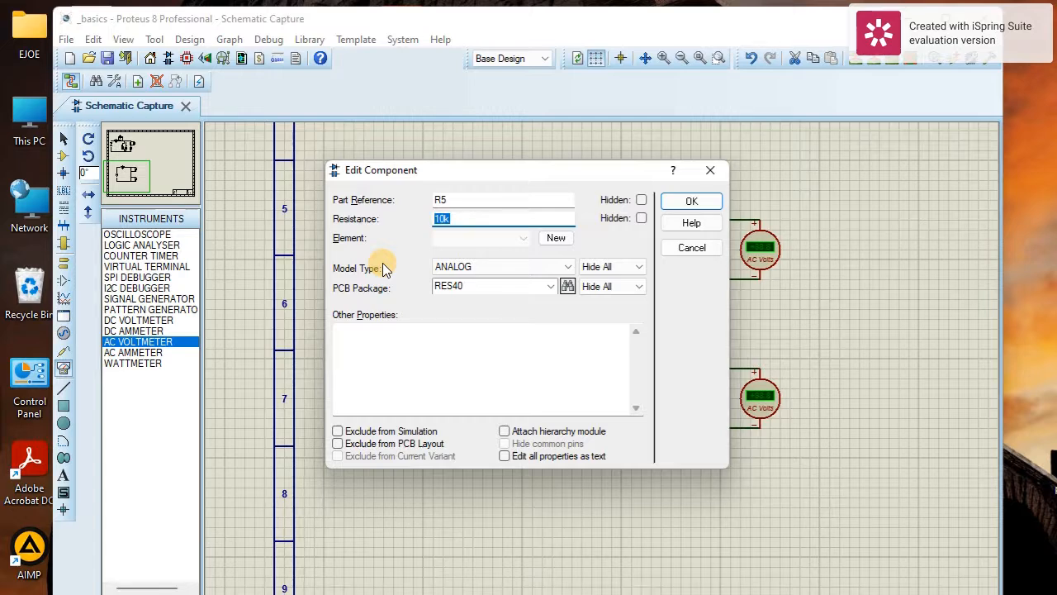
pyautogui.write('500')
pyautogui.click(691, 202)
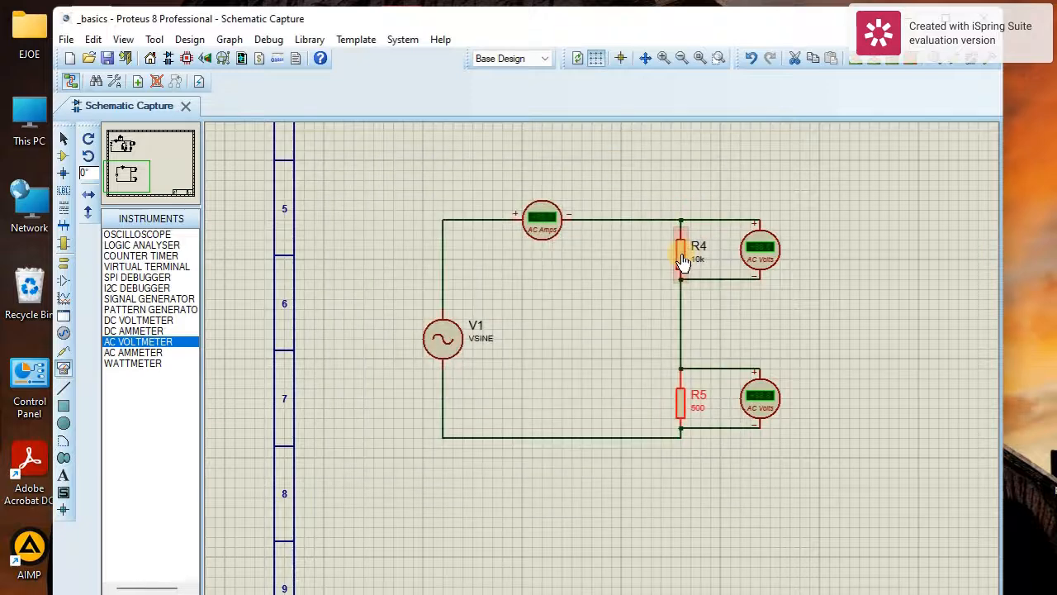
# Step: Set the resistance of R4 to 300
pyautogui.doubleClick(682, 261)
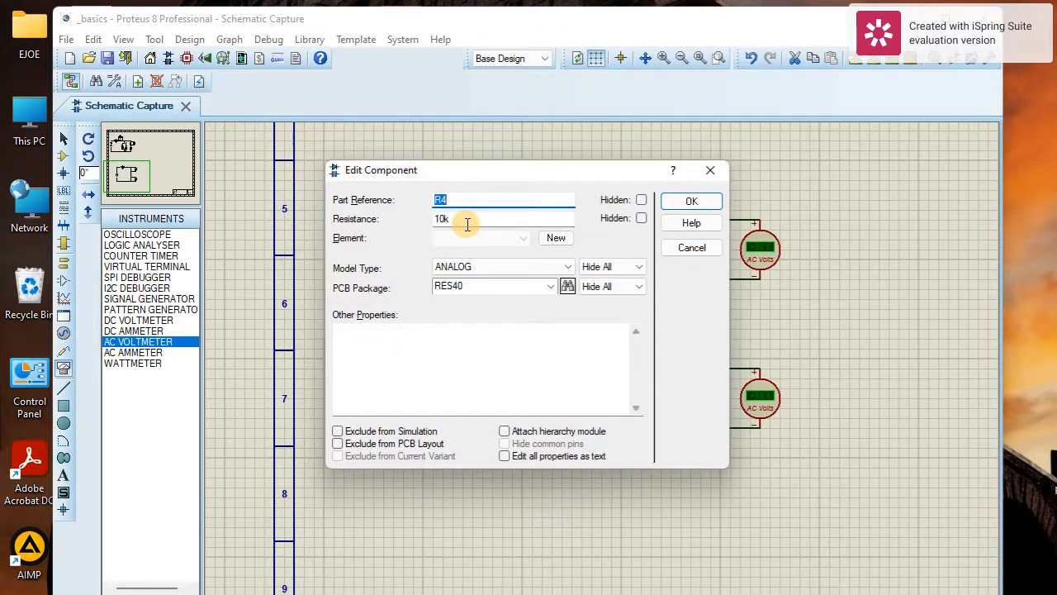
pyautogui.doubleClick(468, 220)
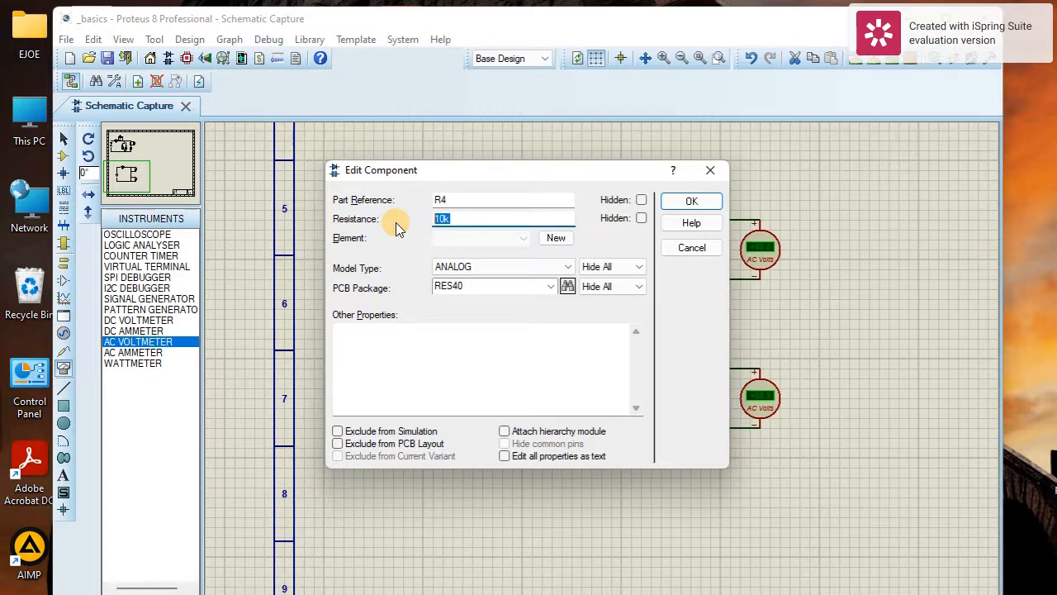
pyautogui.write('300')
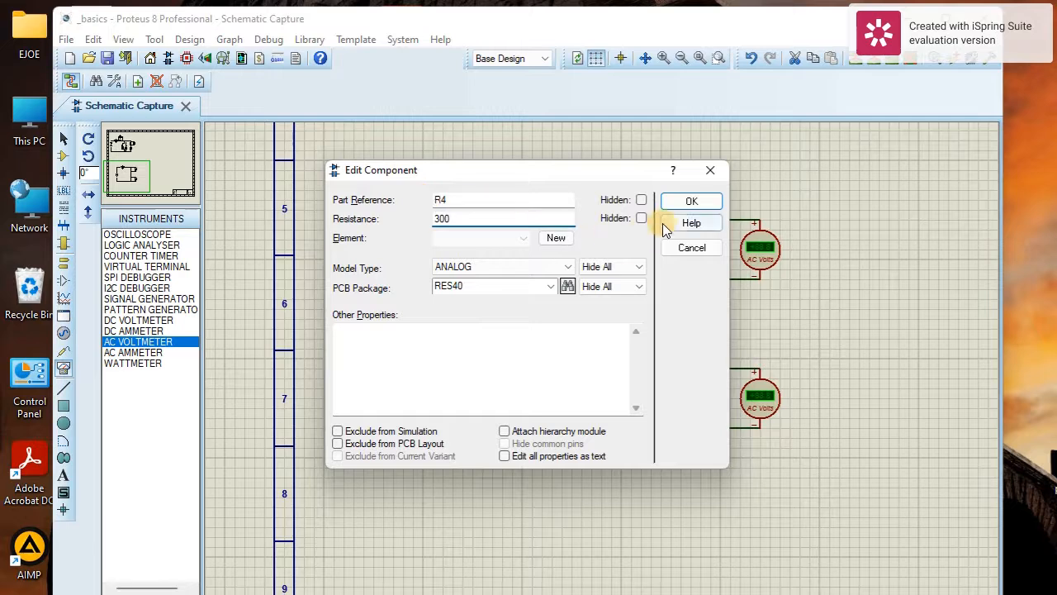
pyautogui.click(689, 203)
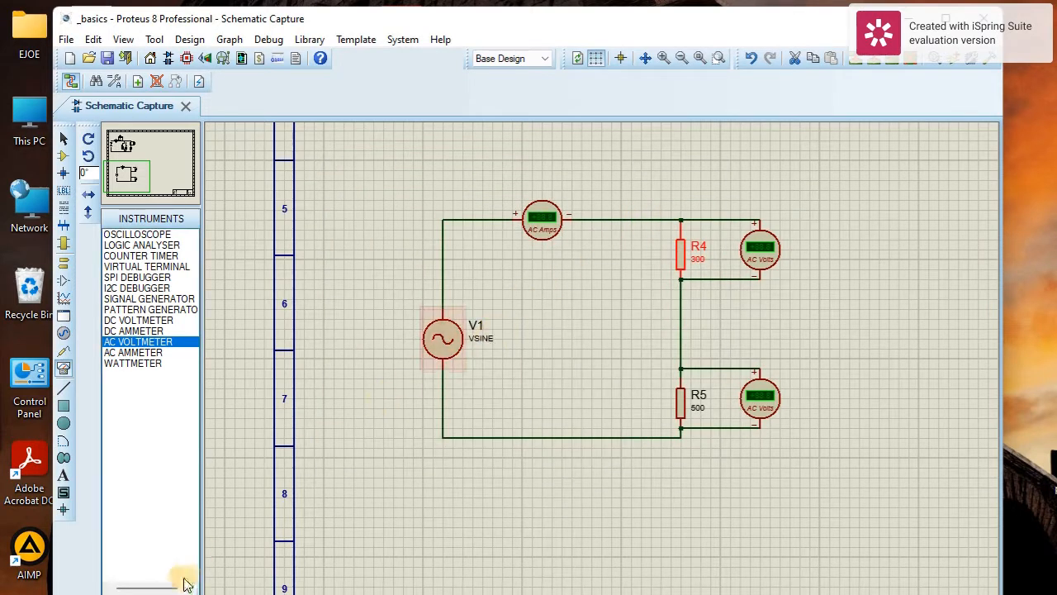
# Step: Run the simulation with the new resistor values, examine the current and the voltages across R4 and R5, and stop it
pyautogui.click(83, 591)
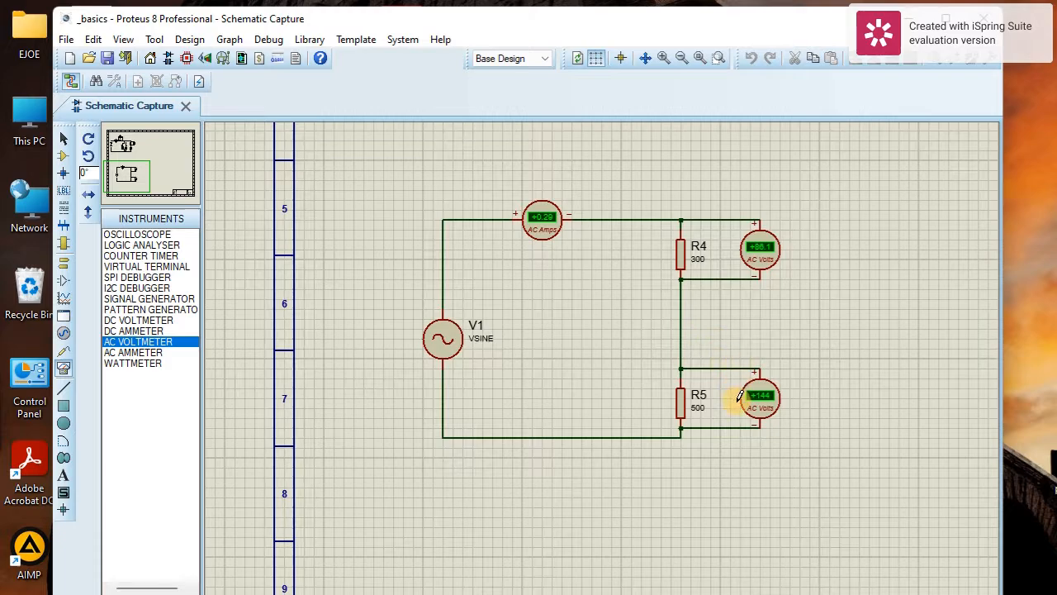
pyautogui.scroll(1, 740, 396)
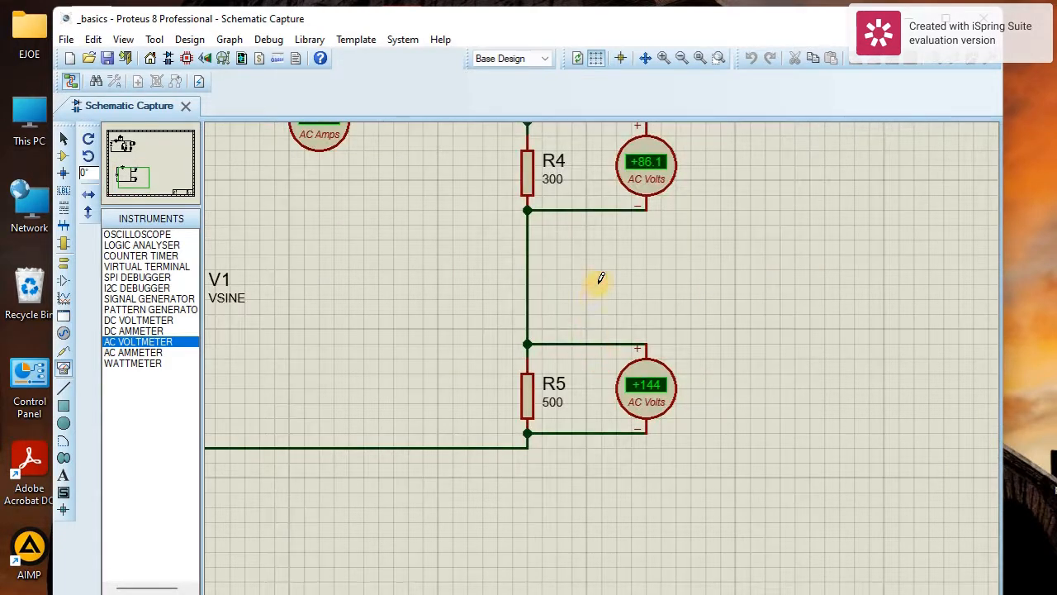
pyautogui.scroll(-1, 588, 276)
pyautogui.scroll(1, 569, 283)
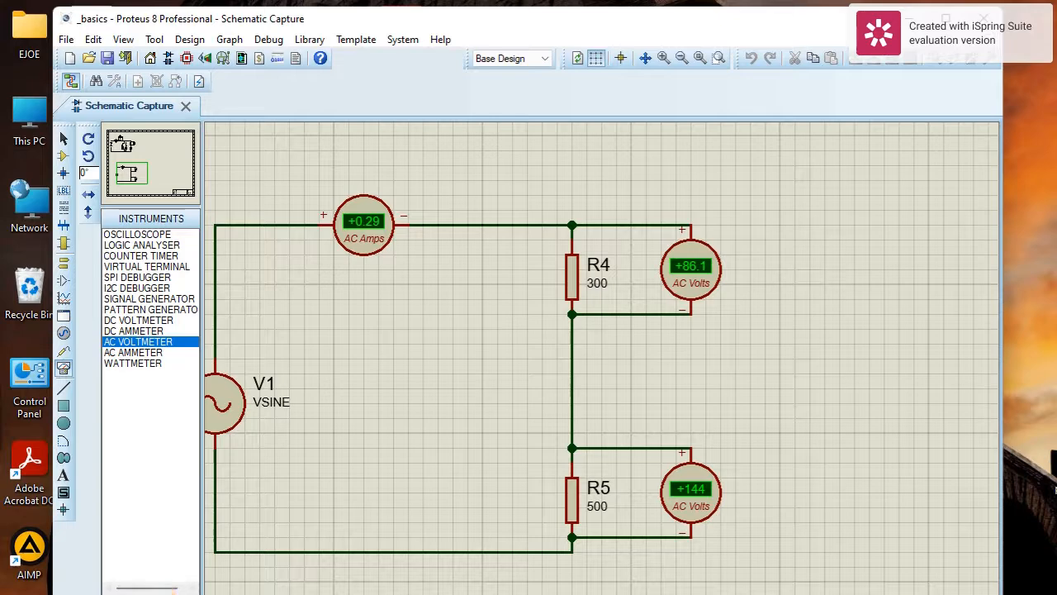
pyautogui.click(173, 593)
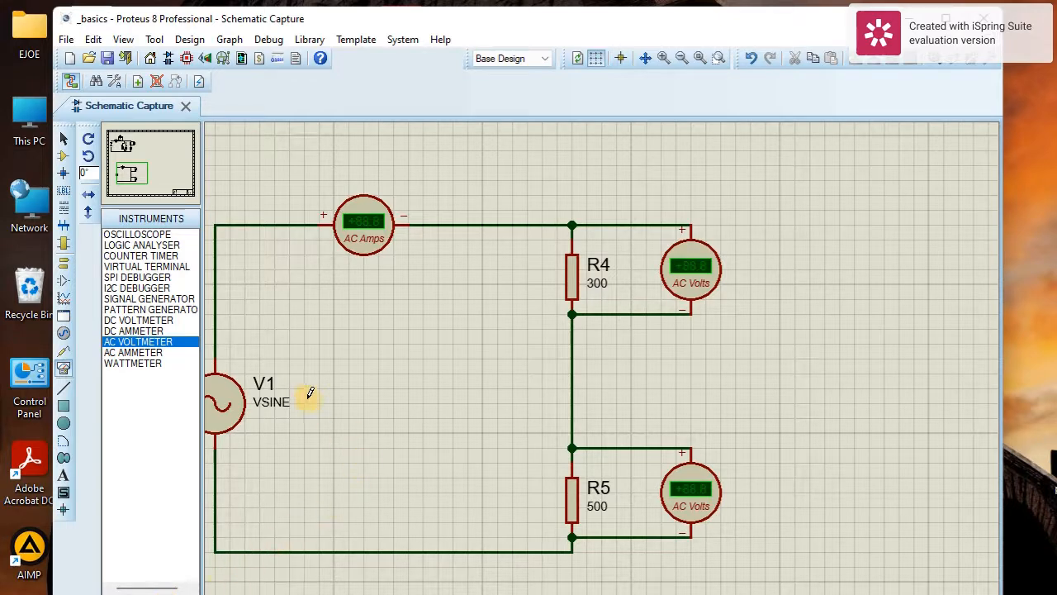
pyautogui.scroll(-2, 360, 418)
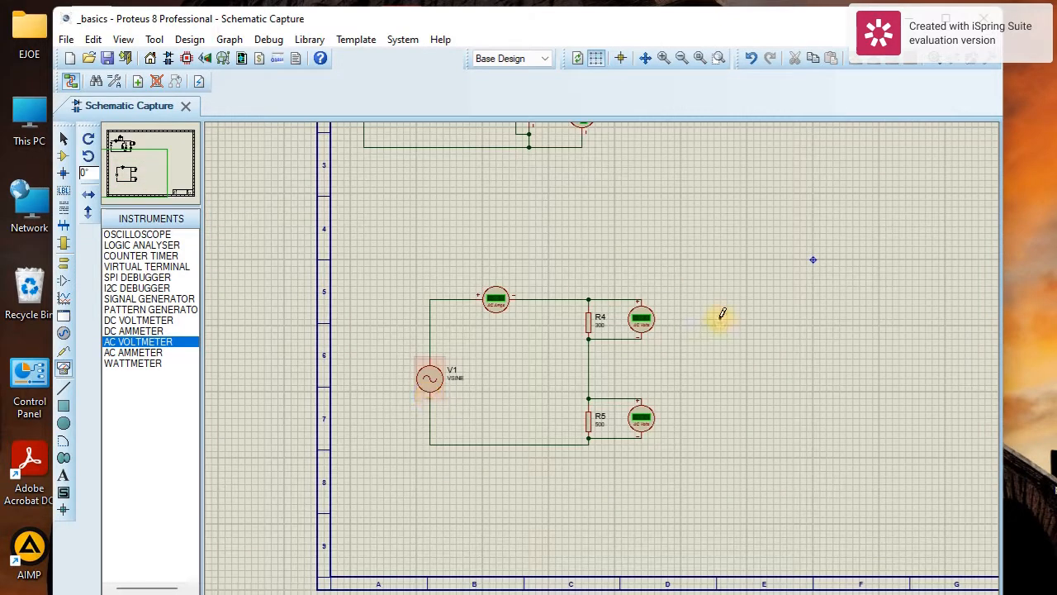
pyautogui.scroll(-2, 512, 366)
pyautogui.scroll(1, 710, 357)
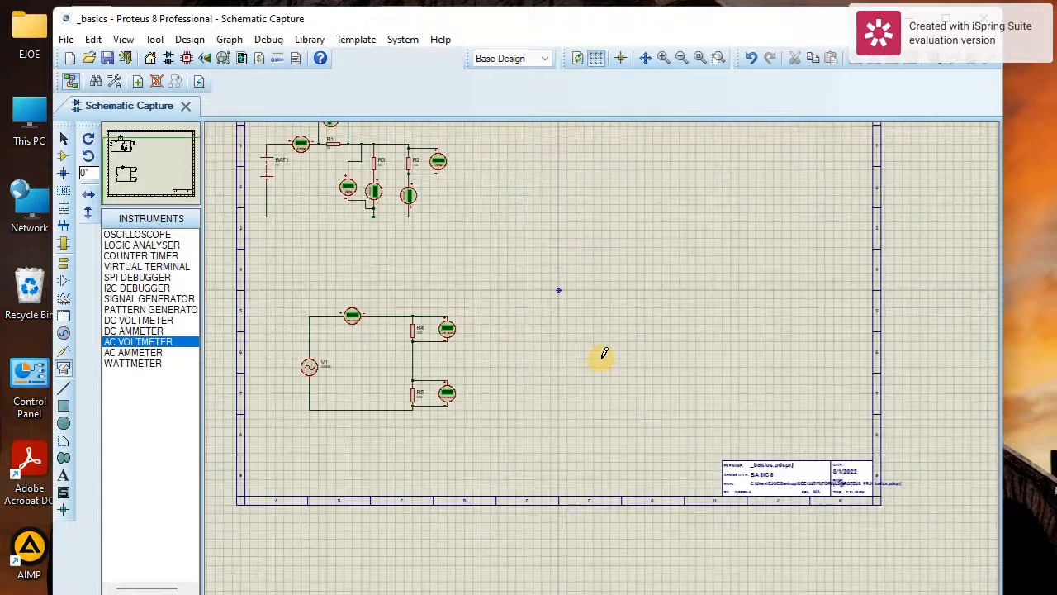
pyautogui.press('super')
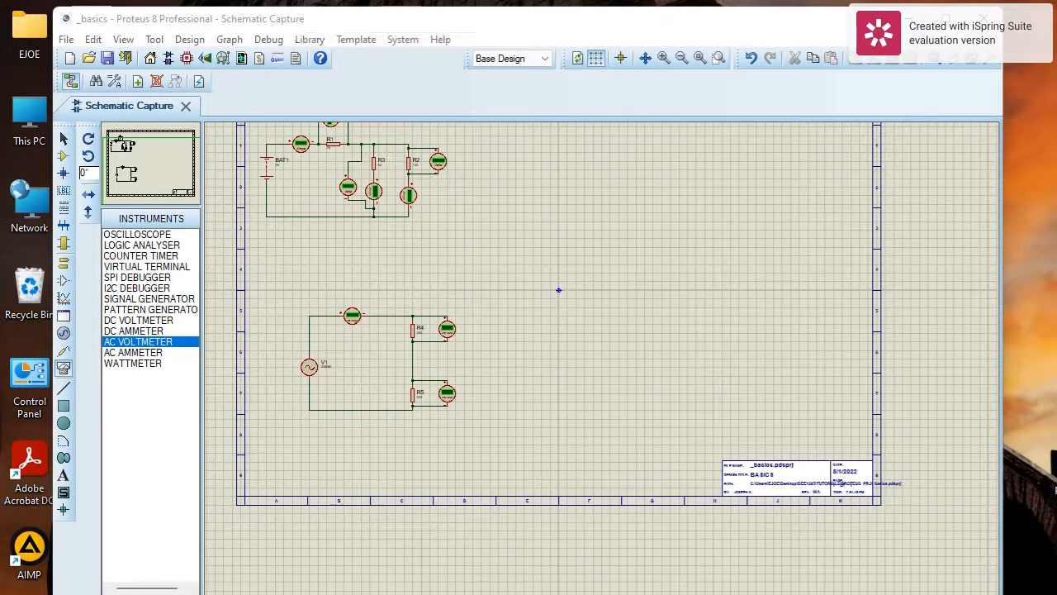
pyautogui.press('super')
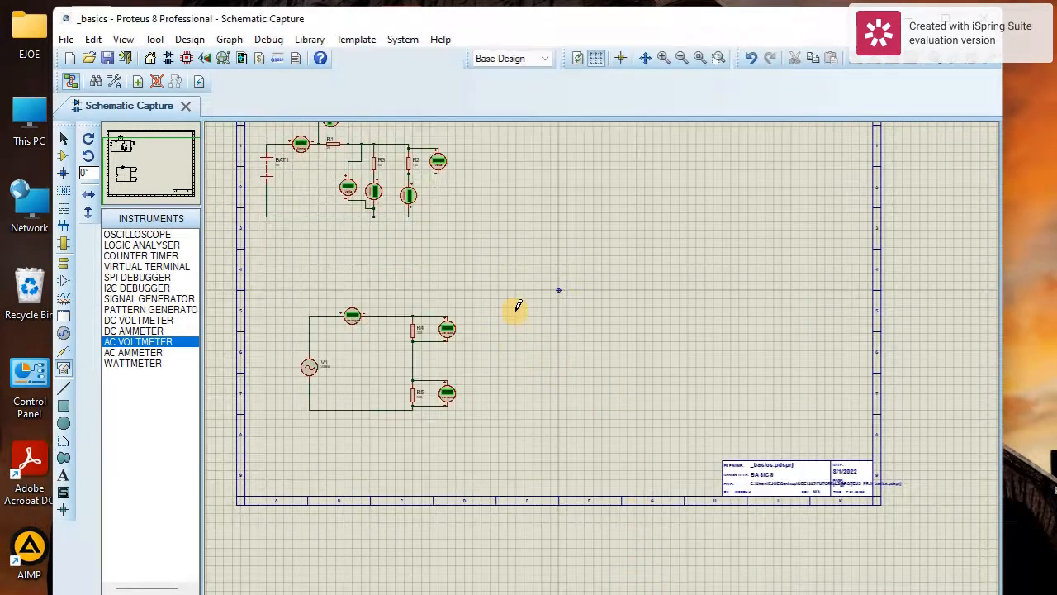
pyautogui.scroll(1, 512, 309)
pyautogui.scroll(-1, 595, 349)
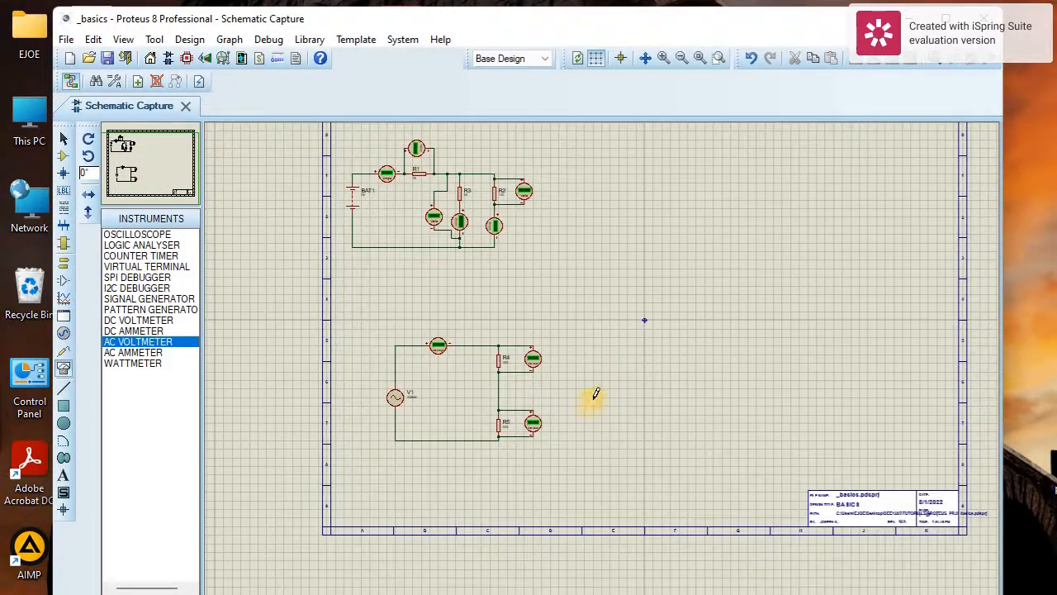
pyautogui.scroll(1, 615, 376)
pyautogui.scroll(1, 604, 353)
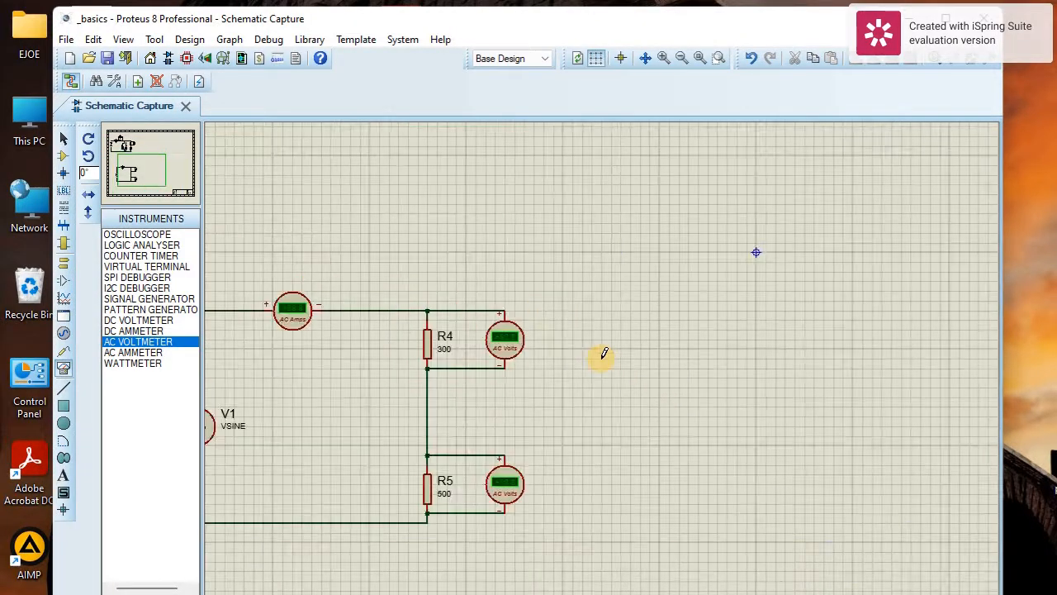
pyautogui.scroll(-1, 585, 324)
pyautogui.scroll(1, 619, 388)
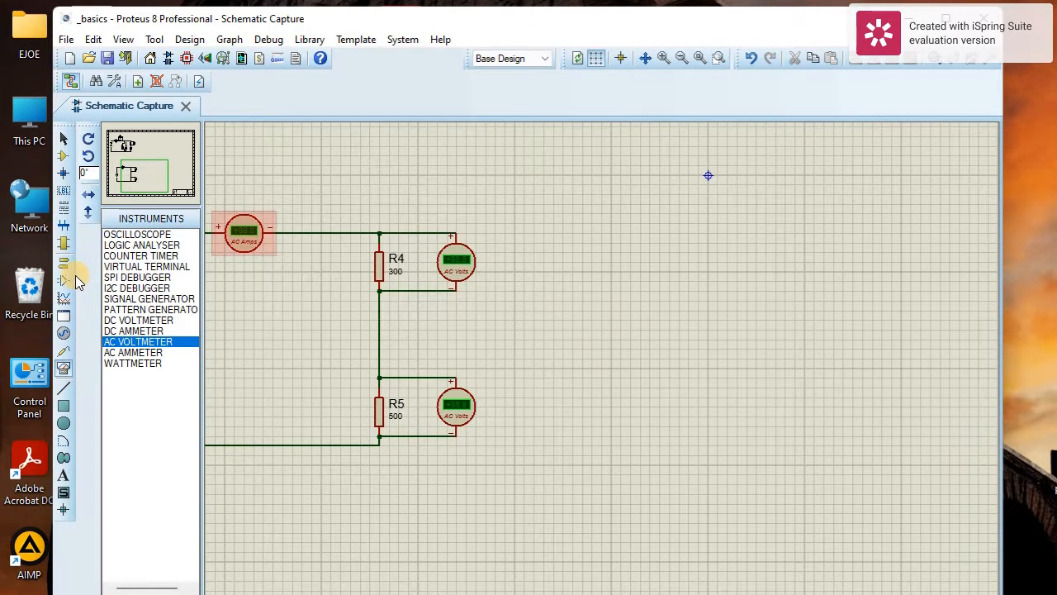
# Step: Place an oscilloscope in the empty area to the upper right of the AC series circuit
pyautogui.scroll(-1, 606, 349)
pyautogui.scroll(1, 393, 347)
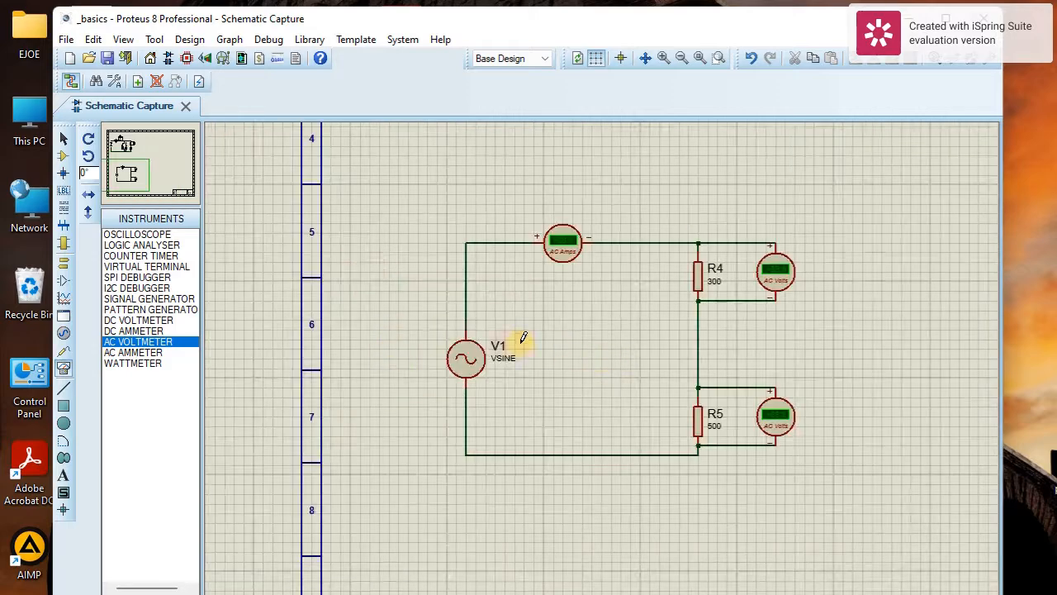
pyautogui.scroll(-1, 545, 346)
pyautogui.scroll(1, 593, 351)
pyautogui.scroll(-1, 599, 338)
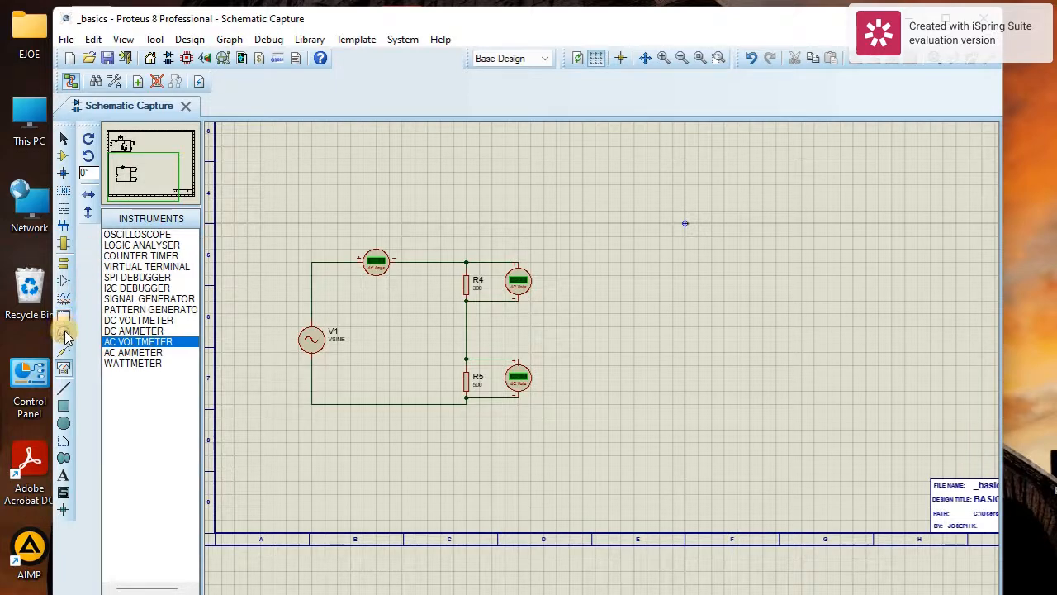
pyautogui.click(138, 235)
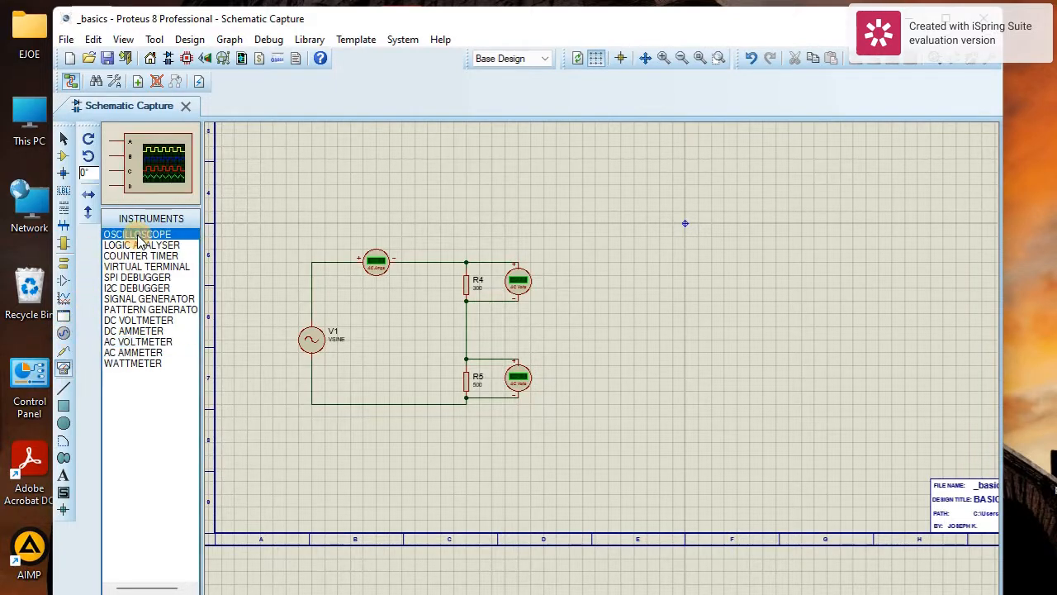
pyautogui.click(735, 240)
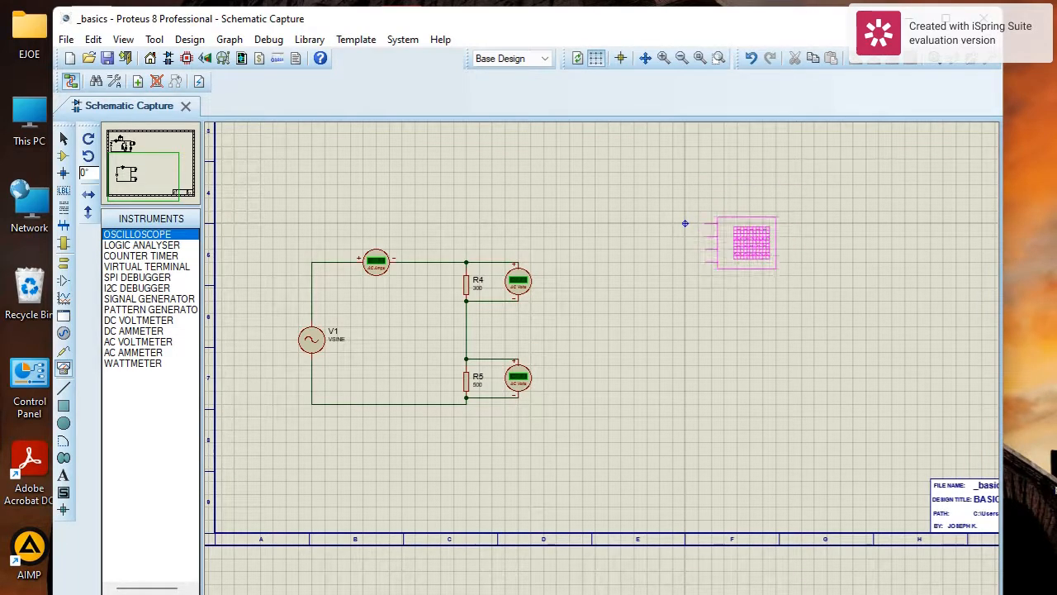
pyautogui.click(747, 242)
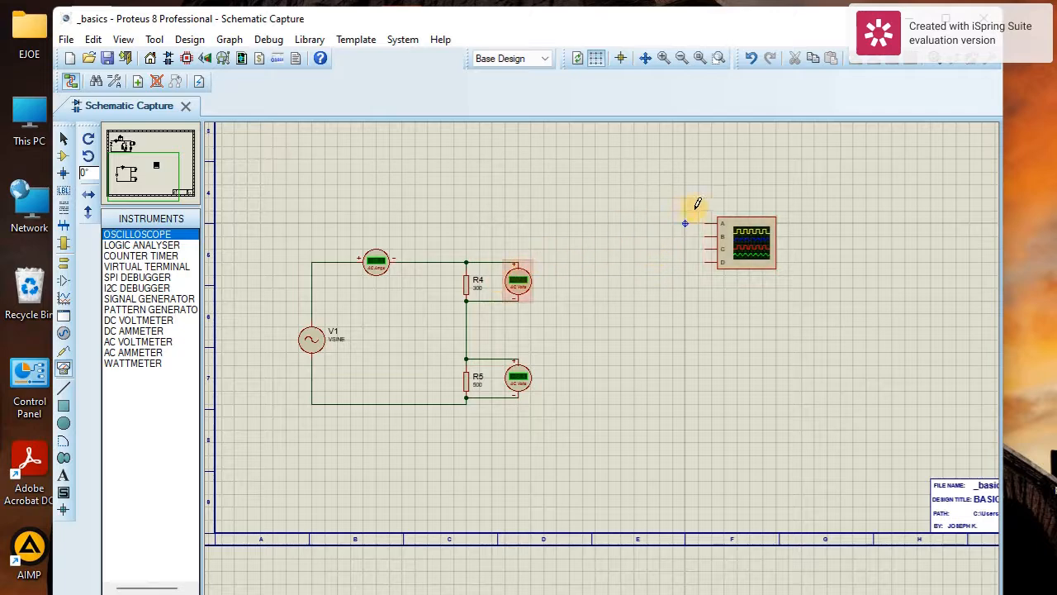
# Step: Wire oscilloscope channel A to the node between V1 and the ammeter, and channel B to the wire between R4 and R5
pyautogui.click(706, 223)
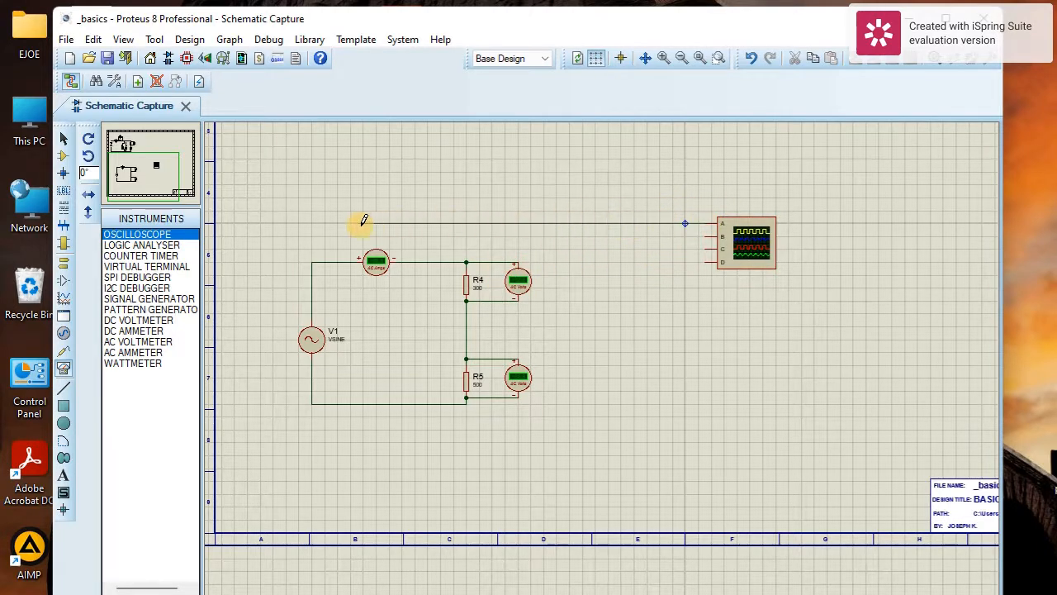
pyautogui.click(311, 262)
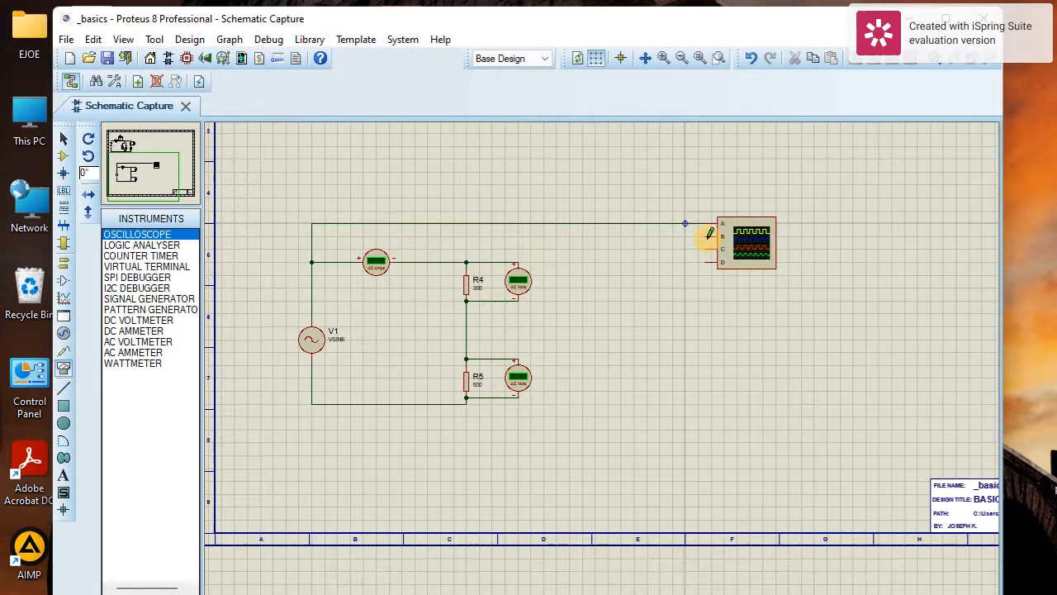
pyautogui.click(708, 237)
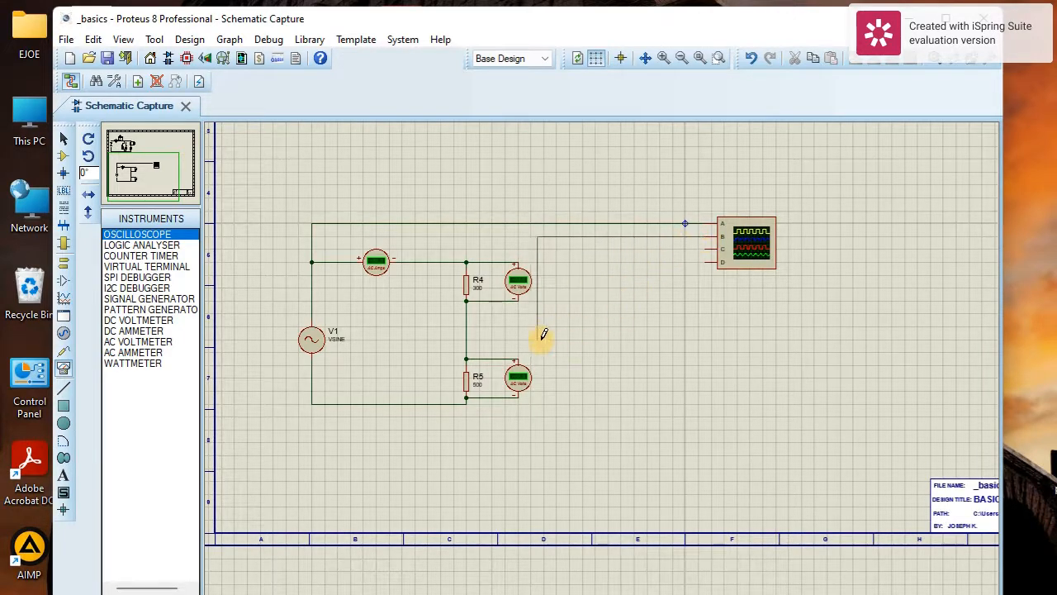
pyautogui.click(612, 297)
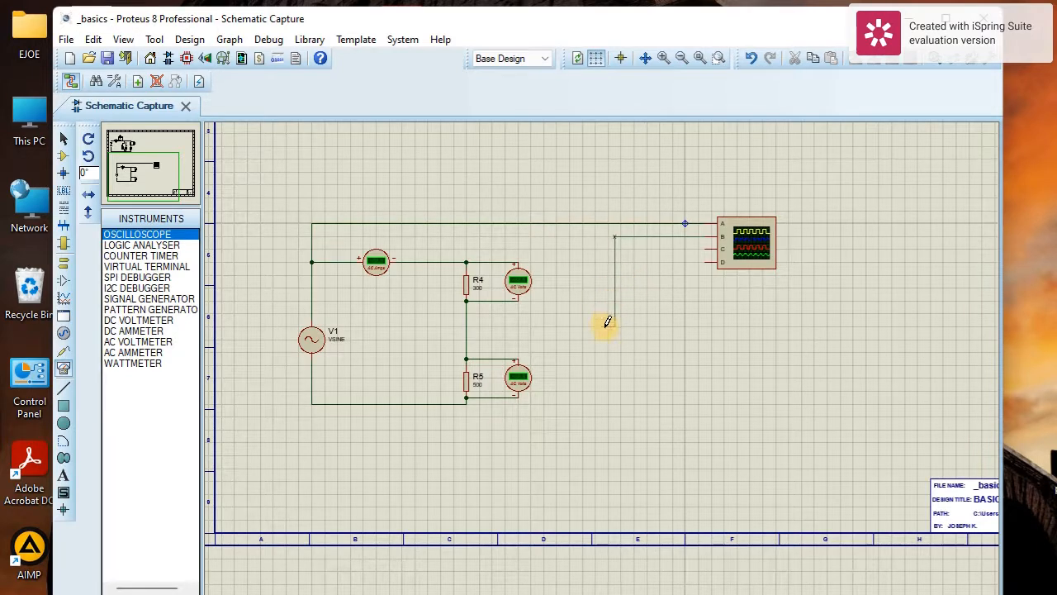
pyautogui.click(466, 326)
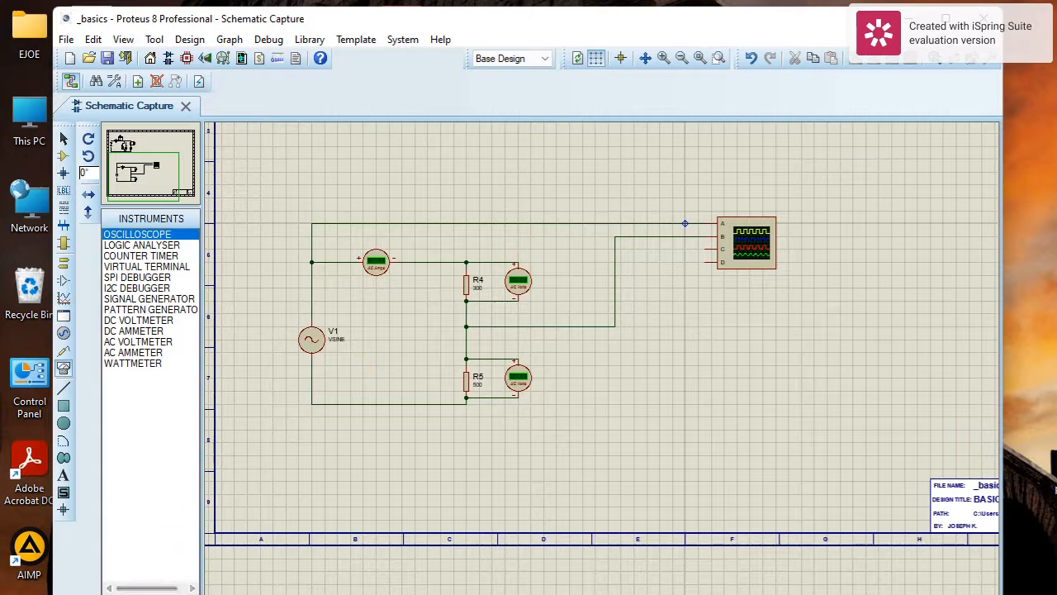
# Step: Run the simulation and move the Digital Oscilloscope window to the middle of the schematic
pyautogui.click(86, 590)
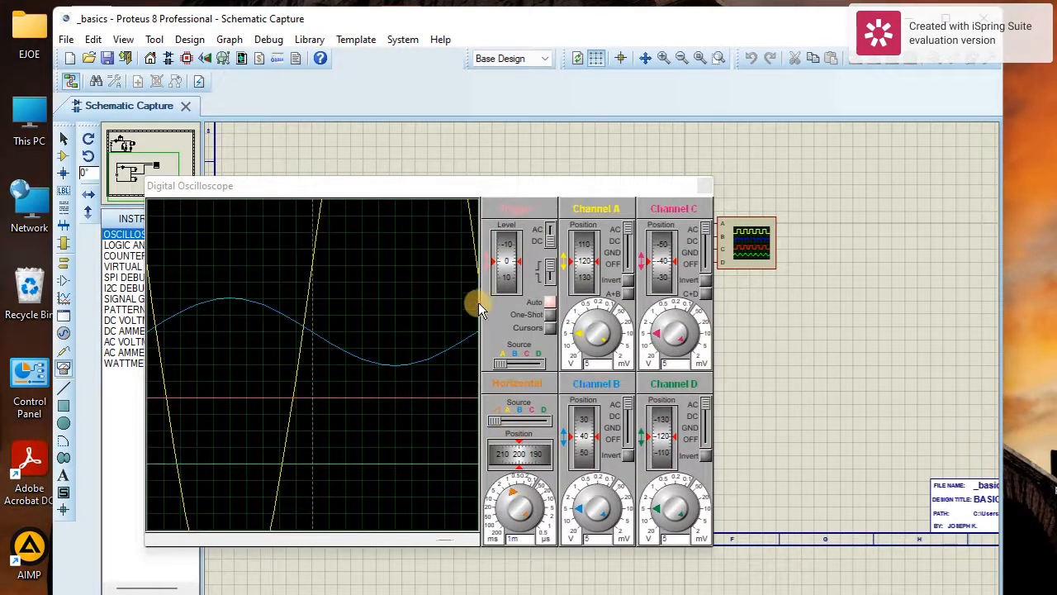
pyautogui.moveTo(417, 185); pyautogui.dragTo(496, 145)
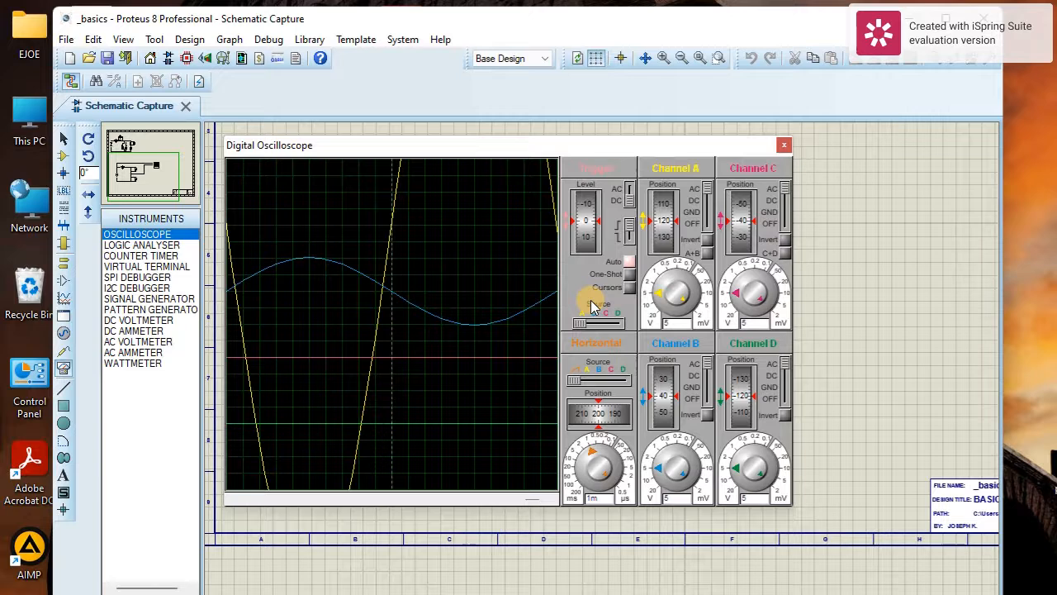
# Step: Raise channel A's vertical scale on the oscilloscope to 50 V per division
pyautogui.click(659, 301)
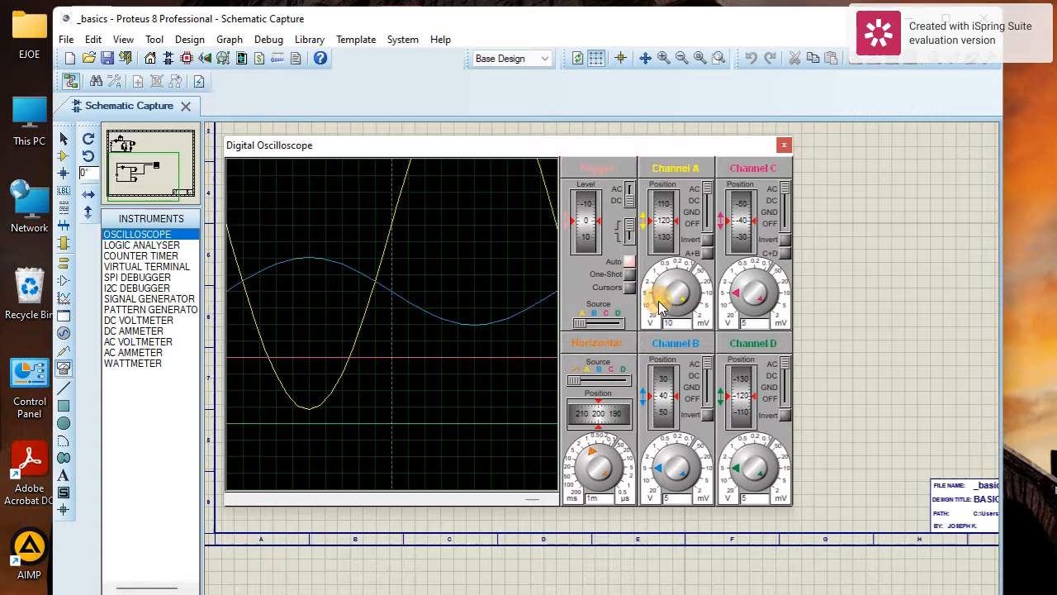
pyautogui.click(659, 301)
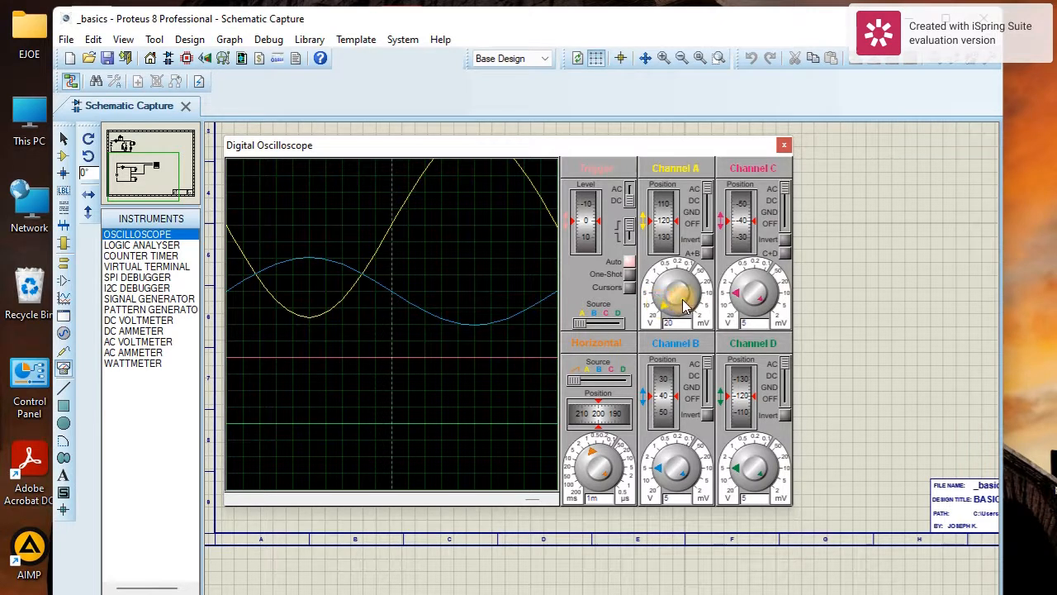
pyautogui.moveTo(684, 305)
pyautogui.mouseDown()
pyautogui.moveTo(674, 298)
pyautogui.moveTo(661, 307)
pyautogui.mouseUp()
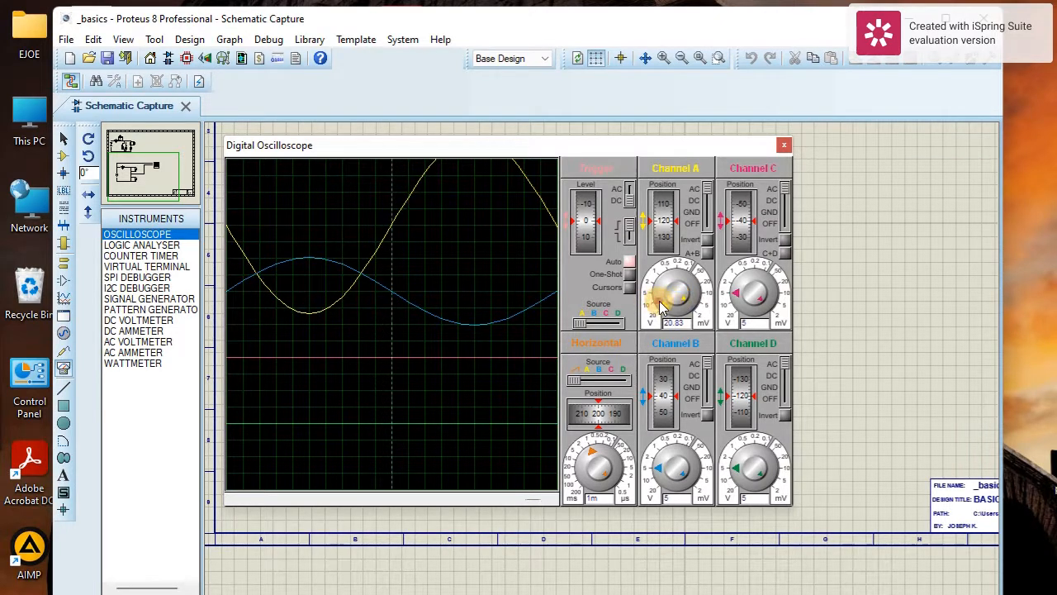
pyautogui.click(664, 307)
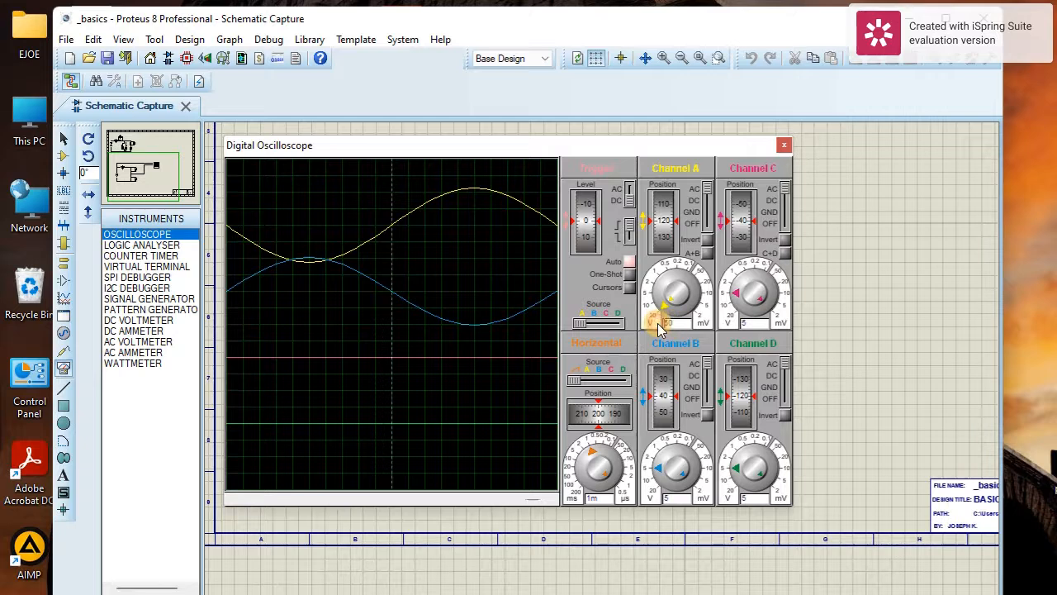
pyautogui.moveTo(675, 323); pyautogui.dragTo(668, 323)
pyautogui.click(445, 267)
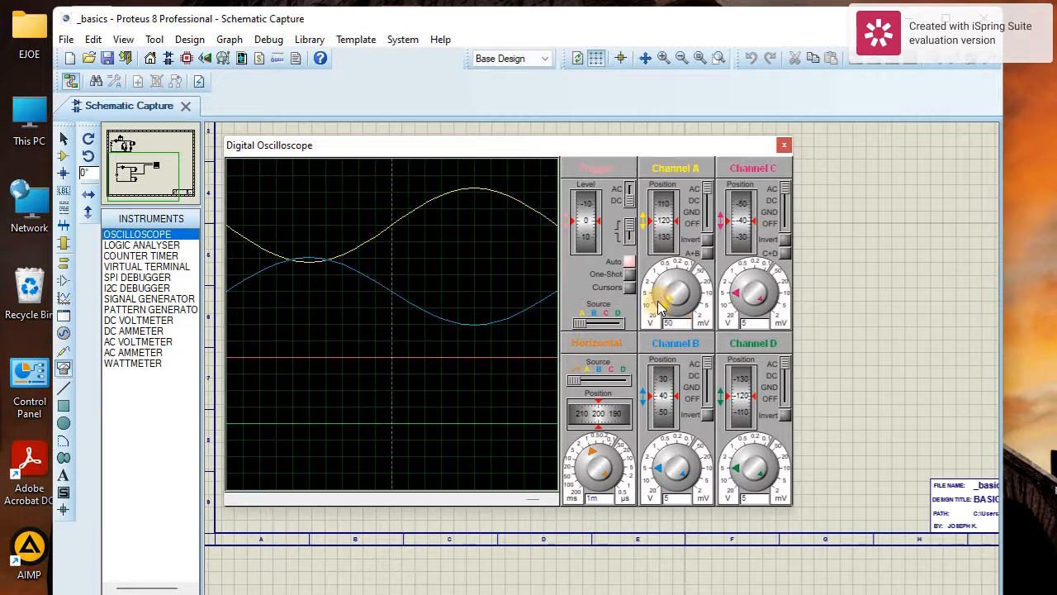
# Step: Try channel A vertical scales of 4.2 V and 10.5 V per division
pyautogui.moveTo(670, 299)
pyautogui.mouseDown()
pyautogui.moveTo(672, 279)
pyautogui.moveTo(666, 297)
pyautogui.moveTo(672, 289)
pyautogui.mouseUp()
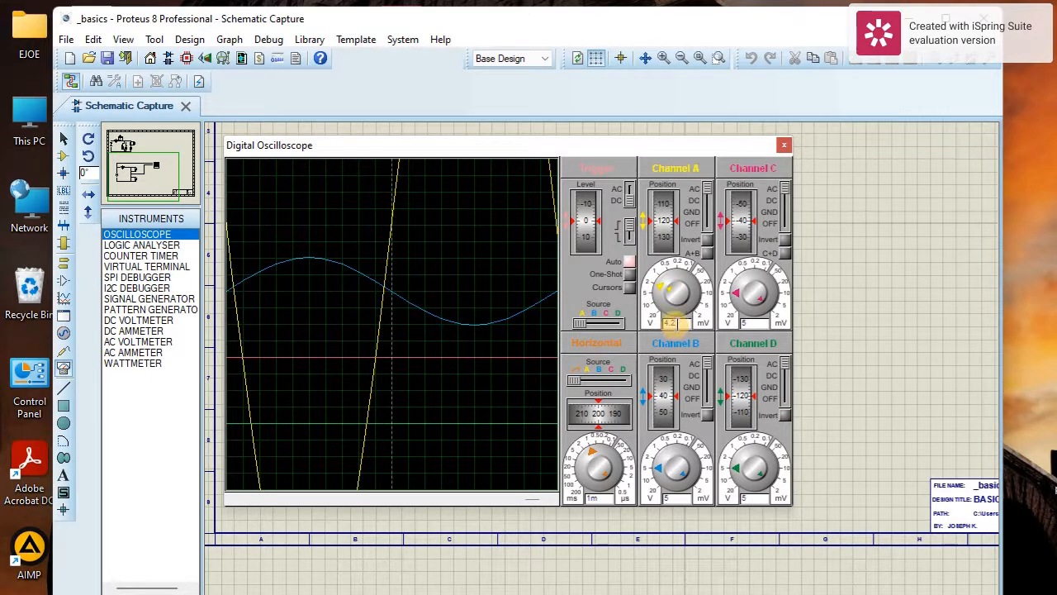
pyautogui.moveTo(678, 323); pyautogui.dragTo(663, 323)
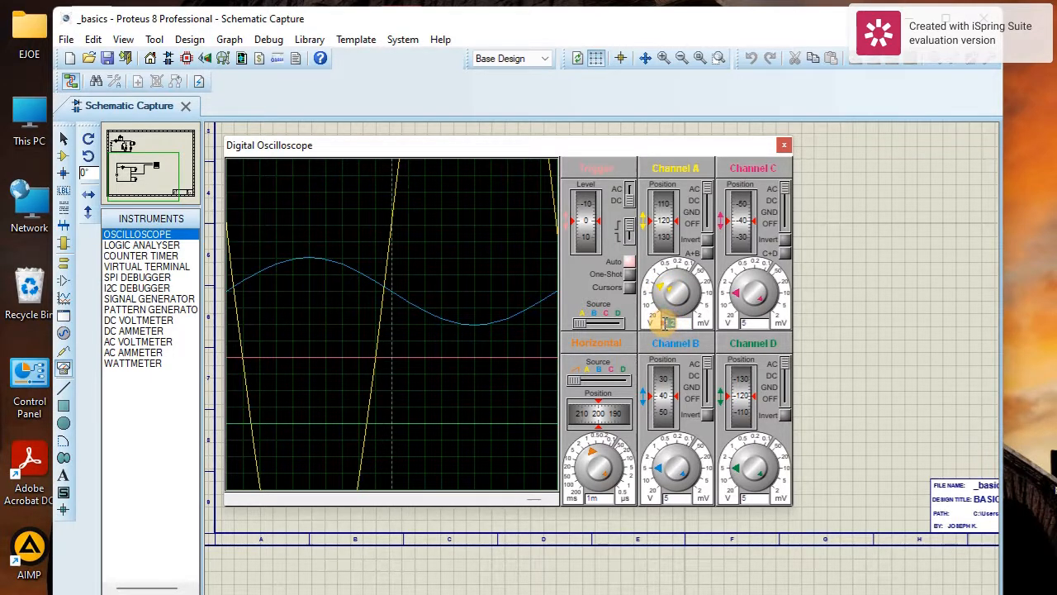
pyautogui.click(664, 323)
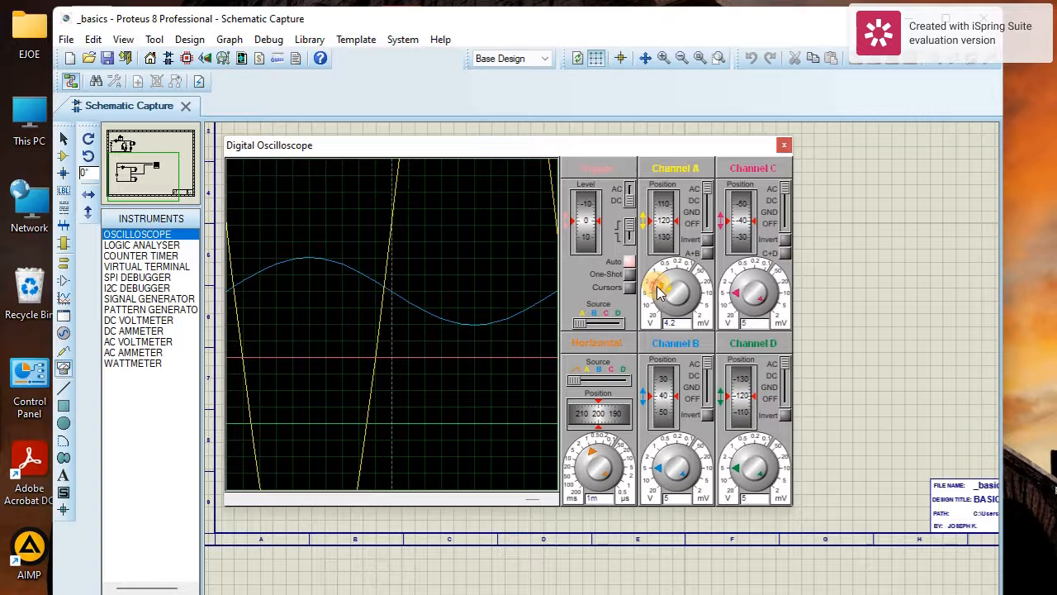
pyautogui.moveTo(658, 288); pyautogui.dragTo(658, 292)
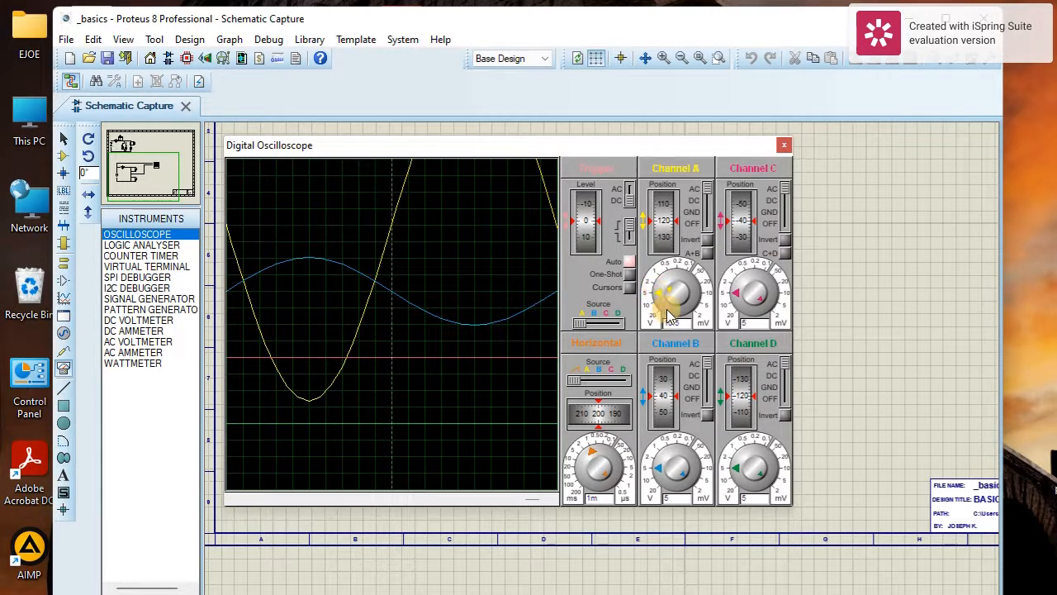
# Step: Set channel A's vertical position to 0 and fine-tune its scale to 12.42 V per division
pyautogui.moveTo(658, 209); pyautogui.dragTo(665, 232)
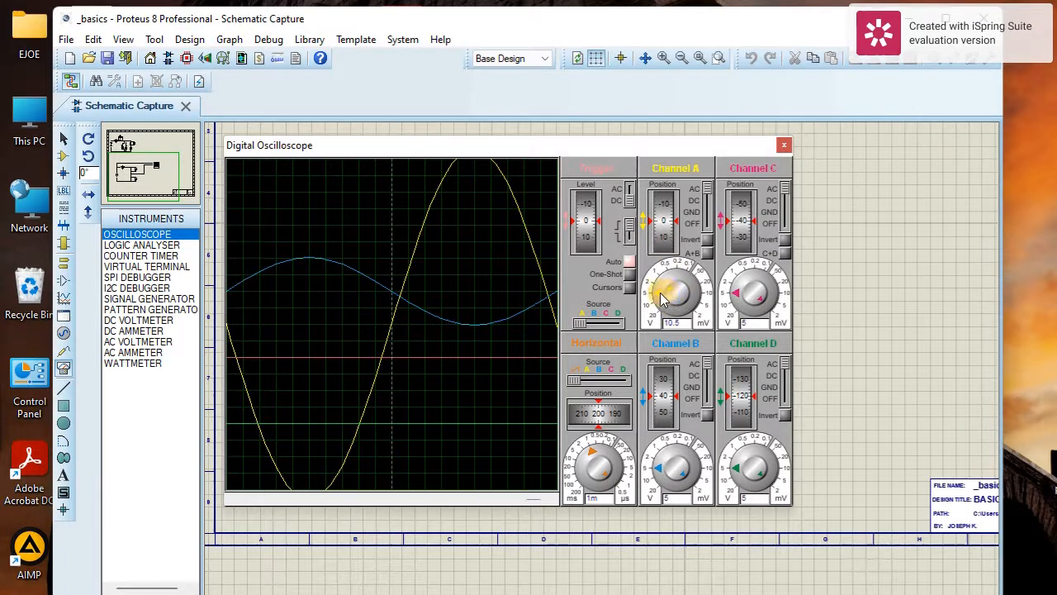
pyautogui.moveTo(671, 289); pyautogui.dragTo(670, 303)
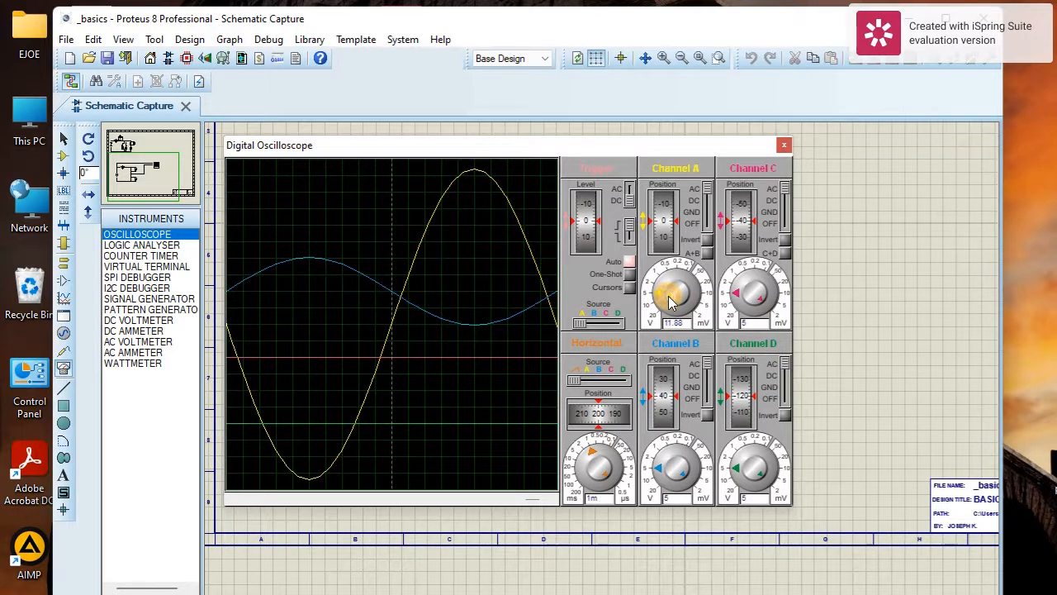
pyautogui.moveTo(670, 303); pyautogui.dragTo(672, 307)
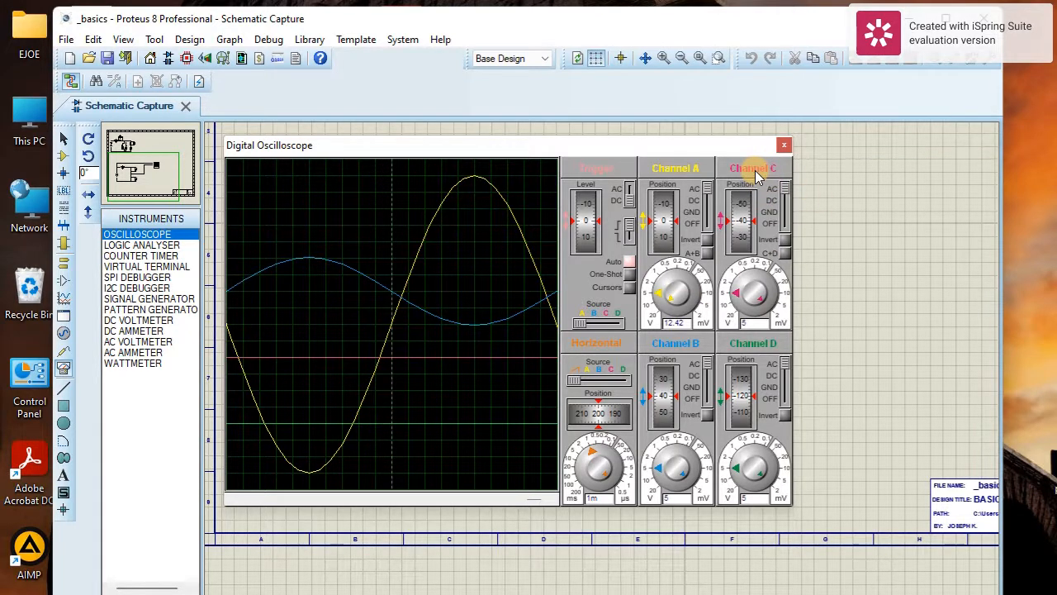
# Step: Switch off the unused oscilloscope channels D and C
pyautogui.click(783, 398)
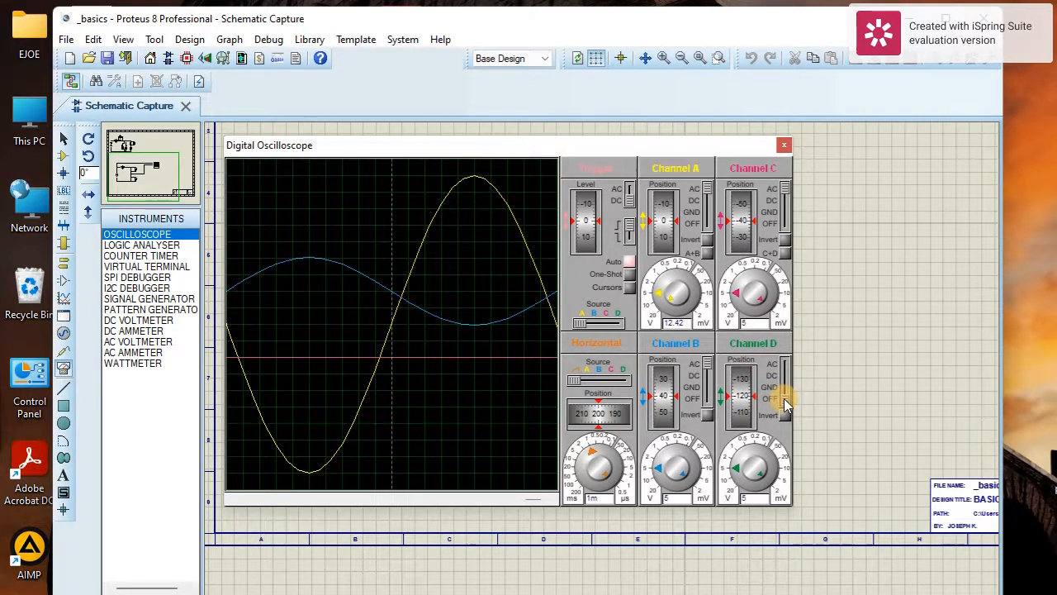
pyautogui.click(785, 224)
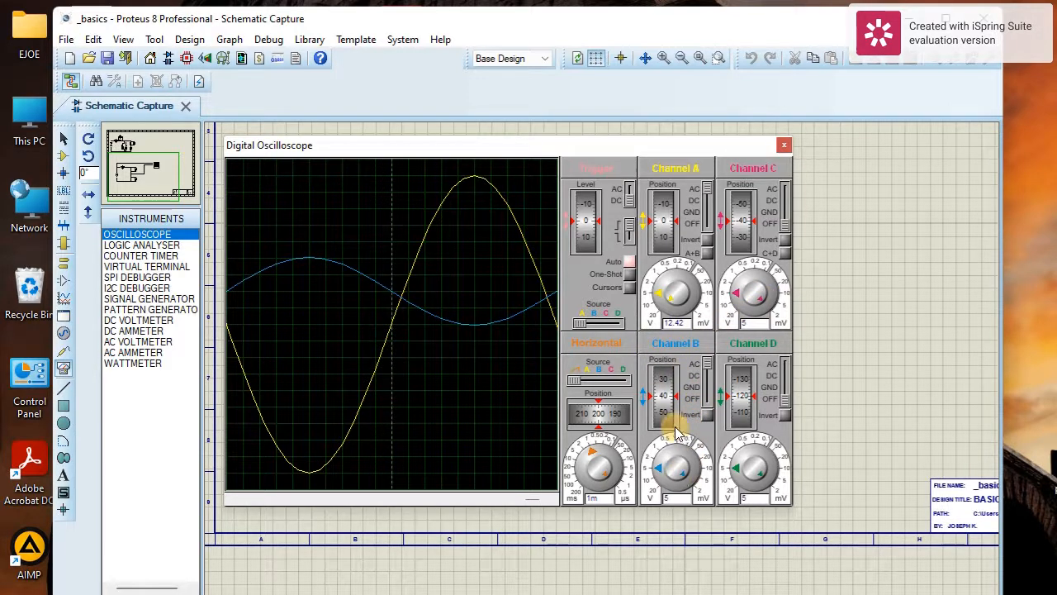
# Step: Try channel B vertical scales of 11.75 V and 25 V per division, and return it to 5 V
pyautogui.moveTo(686, 474)
pyautogui.mouseDown()
pyautogui.moveTo(662, 481)
pyautogui.moveTo(673, 465)
pyautogui.moveTo(691, 474)
pyautogui.moveTo(658, 475)
pyautogui.moveTo(677, 475)
pyautogui.mouseUp()
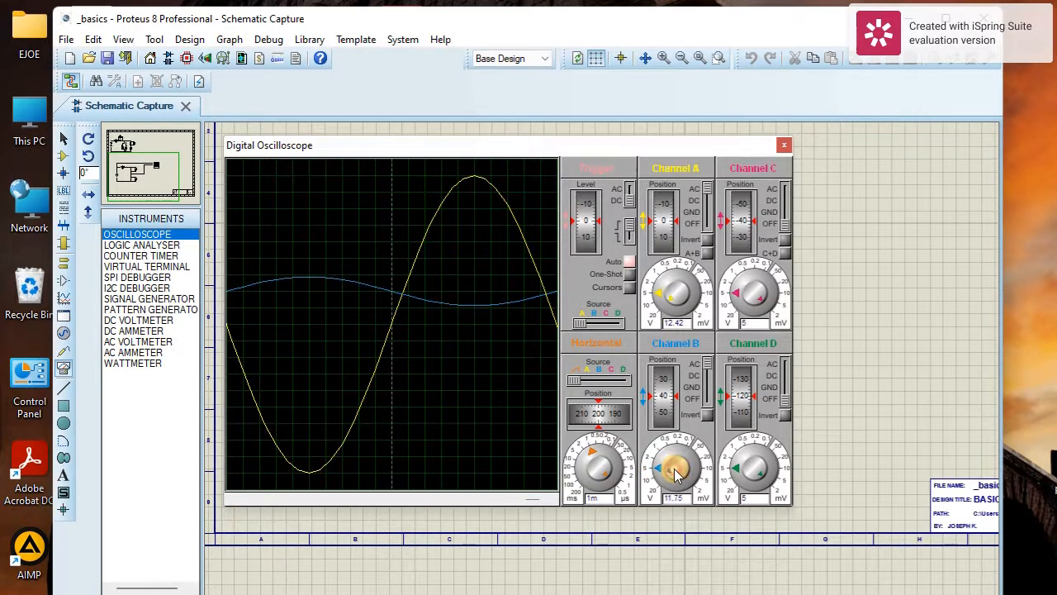
pyautogui.moveTo(677, 473); pyautogui.dragTo(678, 477)
pyautogui.click(659, 470)
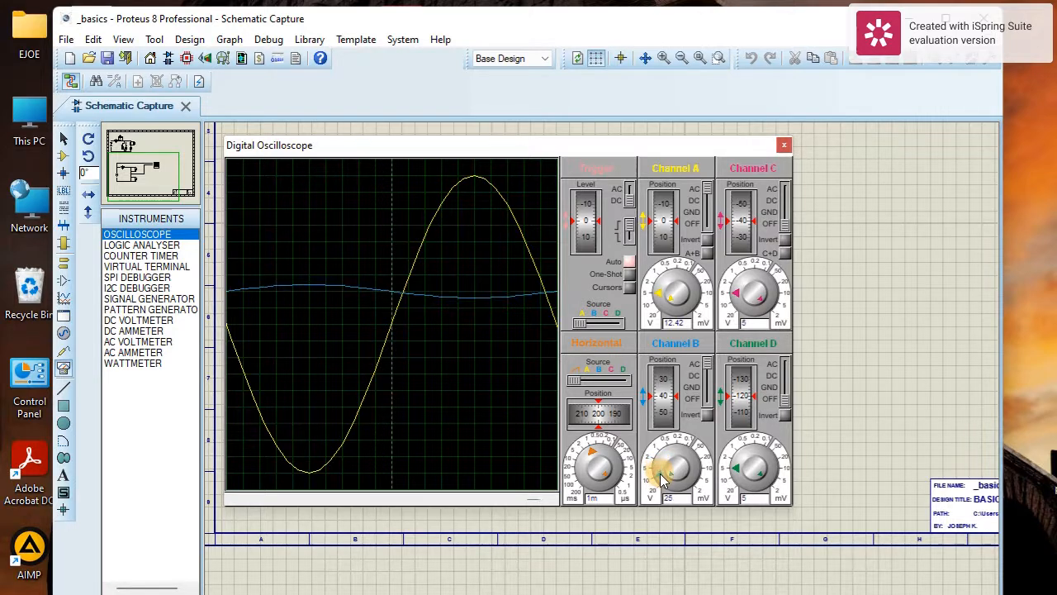
pyautogui.click(660, 476)
pyautogui.click(660, 468)
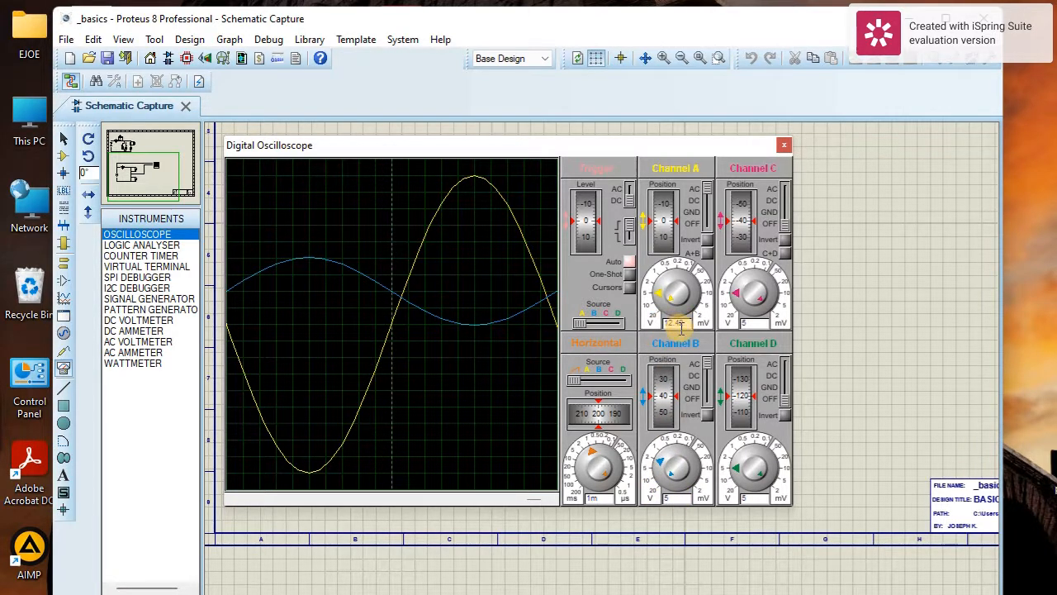
# Step: Try channel B vertical scales of 5 mV and 12.5 V per division, and restore 5 V
pyautogui.moveTo(661, 464); pyautogui.dragTo(684, 485)
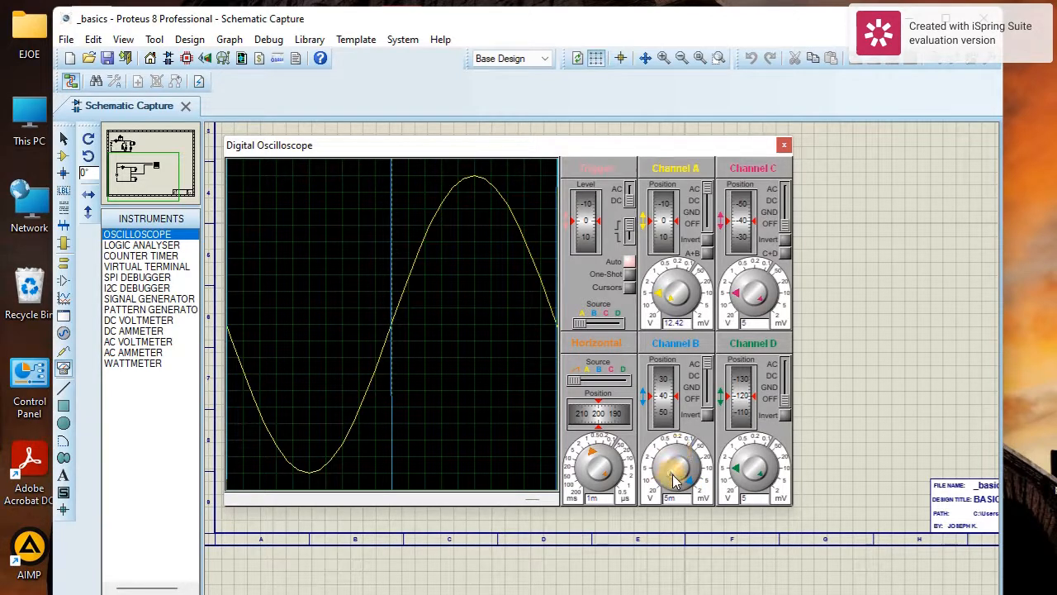
pyautogui.moveTo(677, 467); pyautogui.dragTo(682, 487)
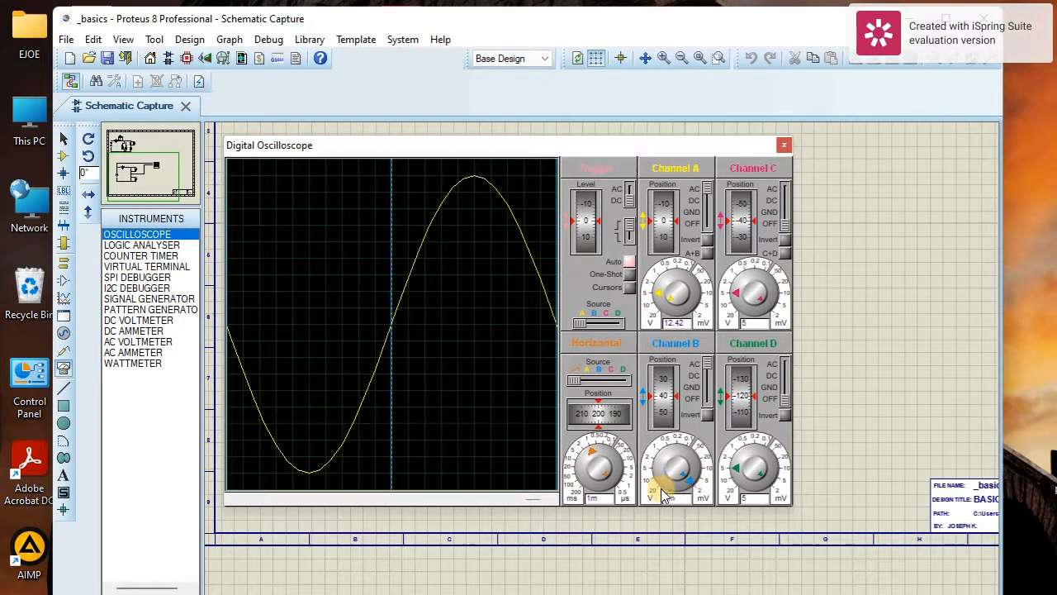
pyautogui.moveTo(683, 475)
pyautogui.mouseDown()
pyautogui.moveTo(681, 453)
pyautogui.moveTo(658, 479)
pyautogui.moveTo(692, 487)
pyautogui.moveTo(657, 464)
pyautogui.moveTo(671, 475)
pyautogui.mouseUp()
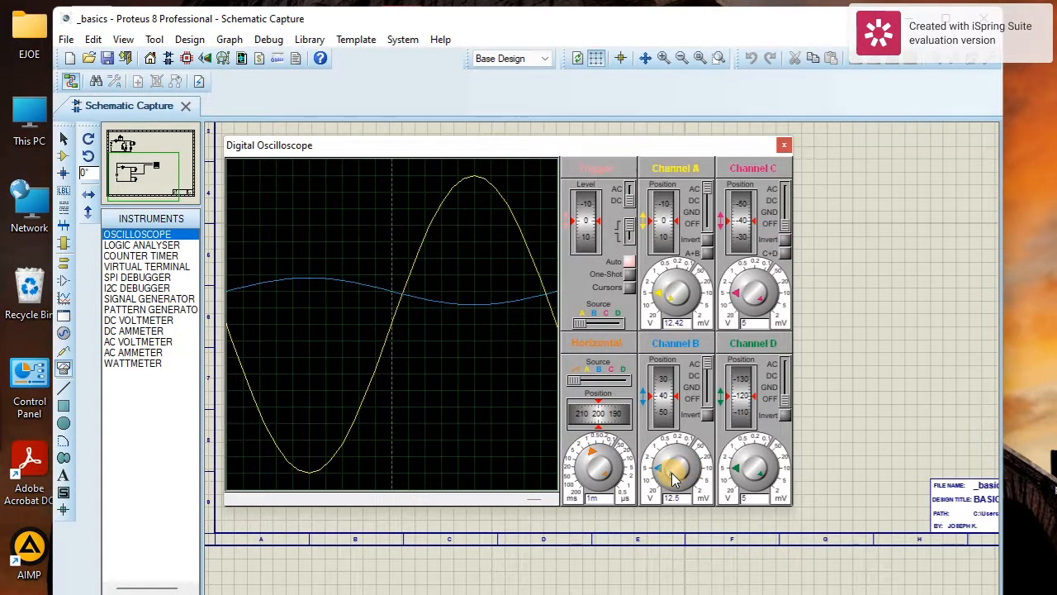
pyautogui.moveTo(671, 473); pyautogui.dragTo(682, 477)
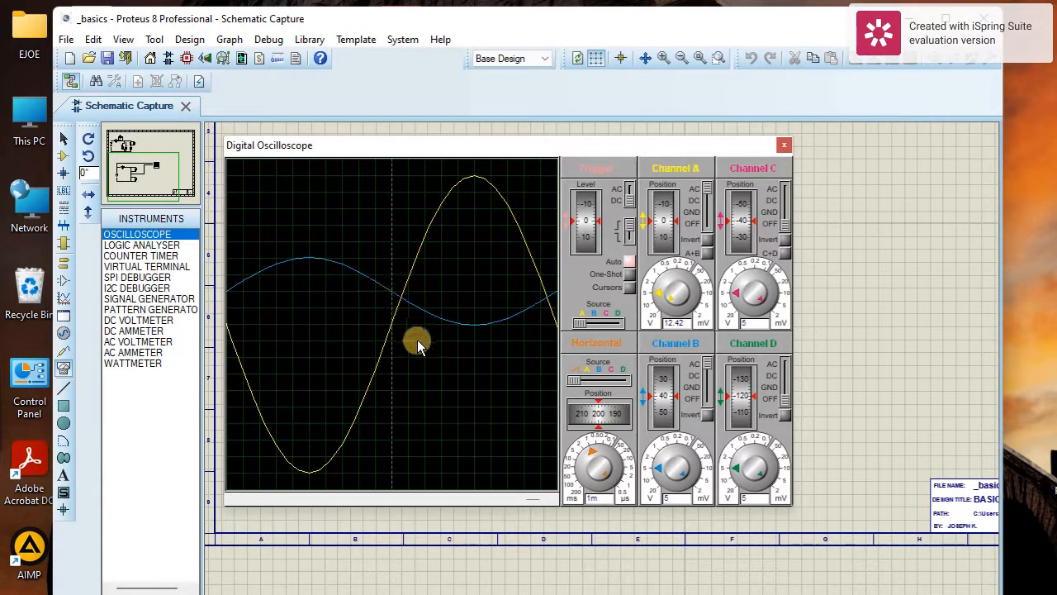
# Step: Shift the oscilloscope's horizontal position to about 195 and set the timebase to 2 ms per division
pyautogui.moveTo(603, 414); pyautogui.dragTo(607, 416)
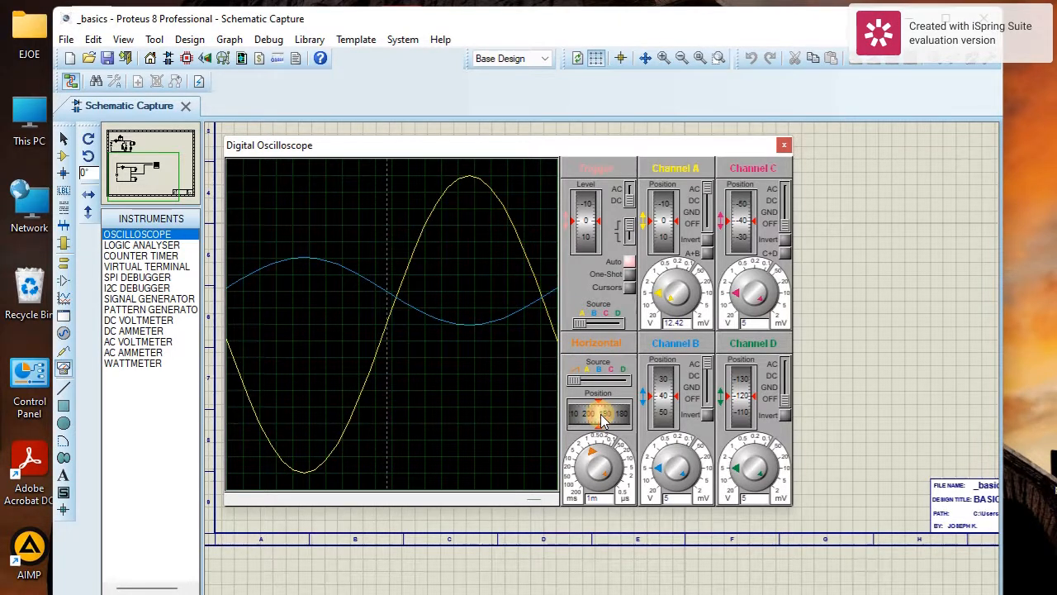
pyautogui.click(591, 464)
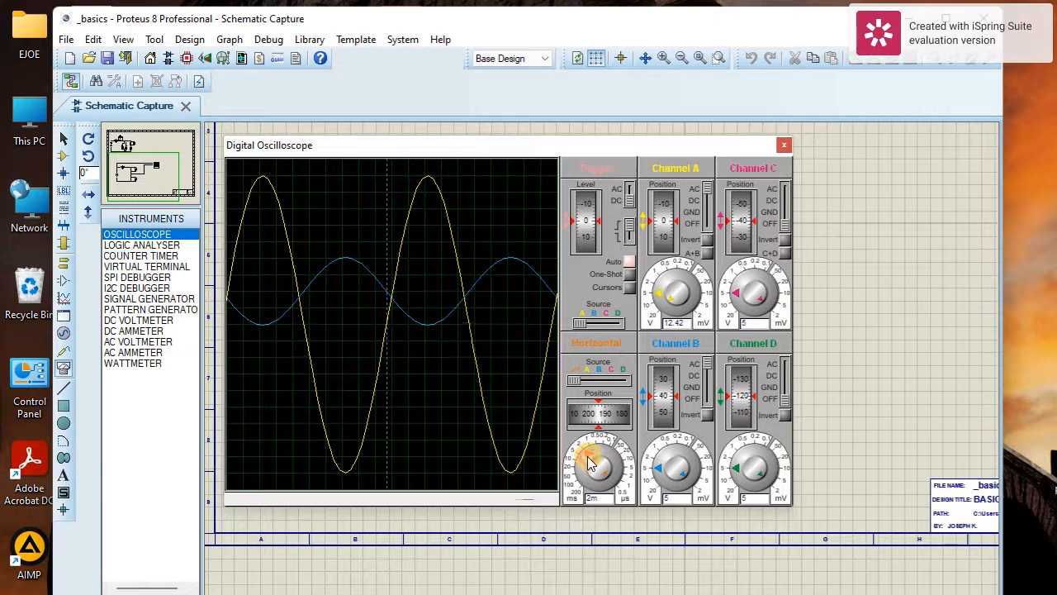
# Step: Move the oscilloscope window aside to uncover the AC source and ammeter, and open the Windows Calculator
pyautogui.moveTo(588, 458); pyautogui.dragTo(589, 455)
pyautogui.moveTo(446, 142); pyautogui.dragTo(645, 153)
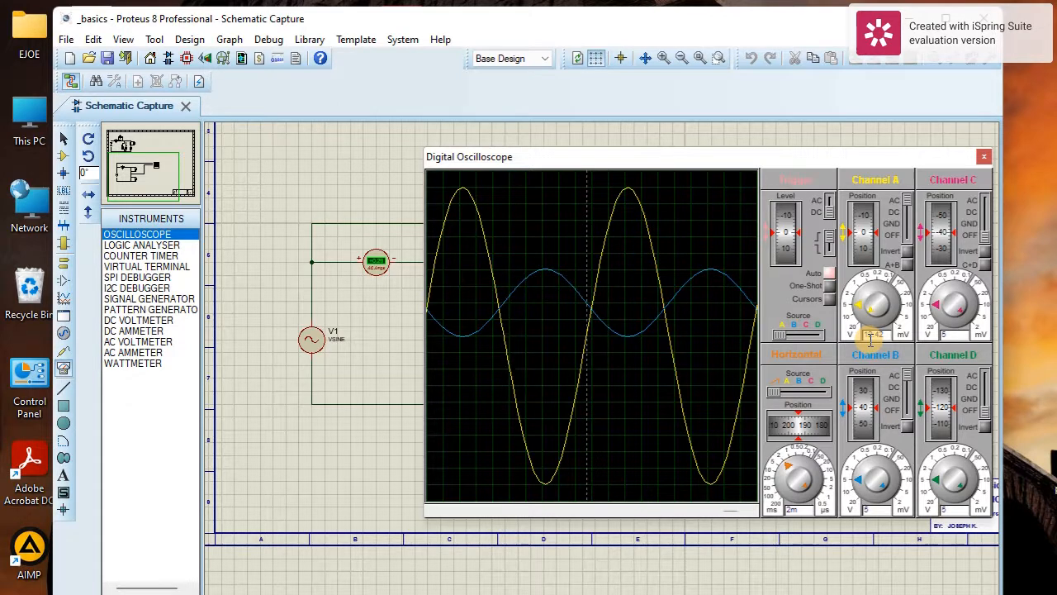
pyautogui.press('super')
pyautogui.write('CAL')
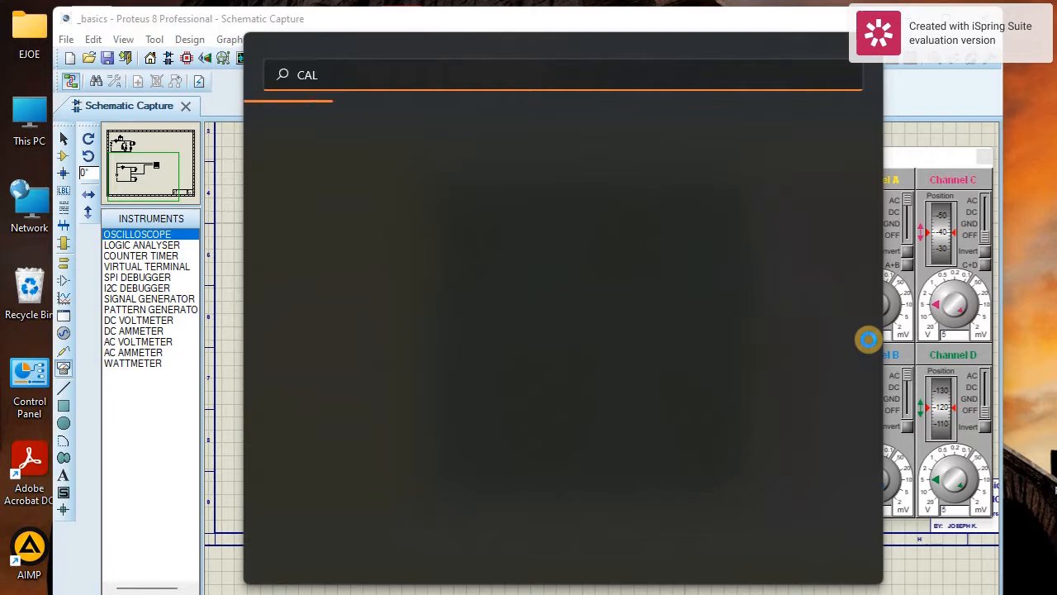
pyautogui.press('BackSpace')
pyautogui.press('BackSpace')
pyautogui.press('BackSpace')
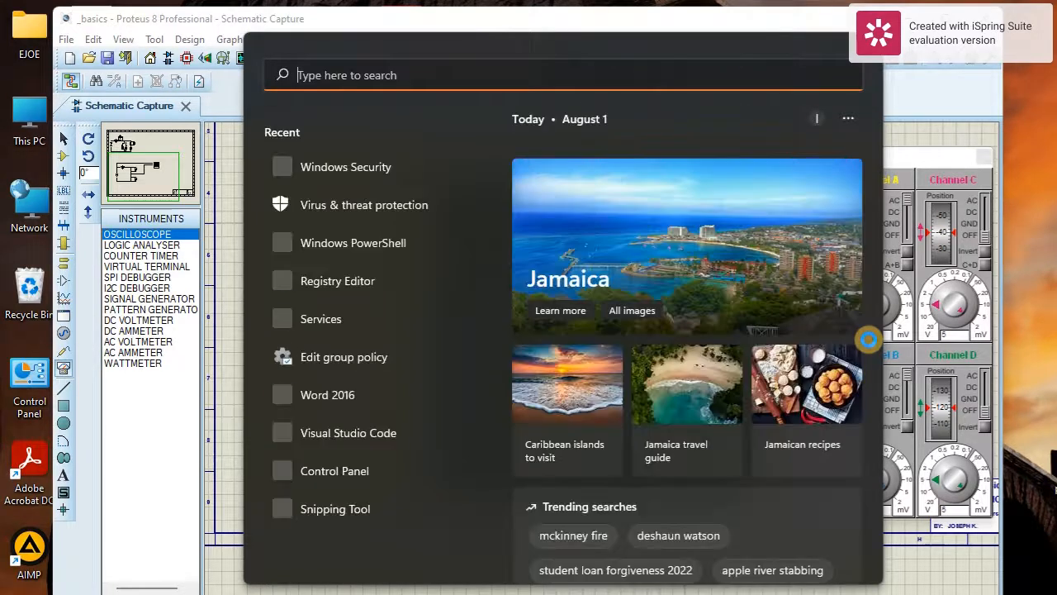
pyautogui.write('CALC')
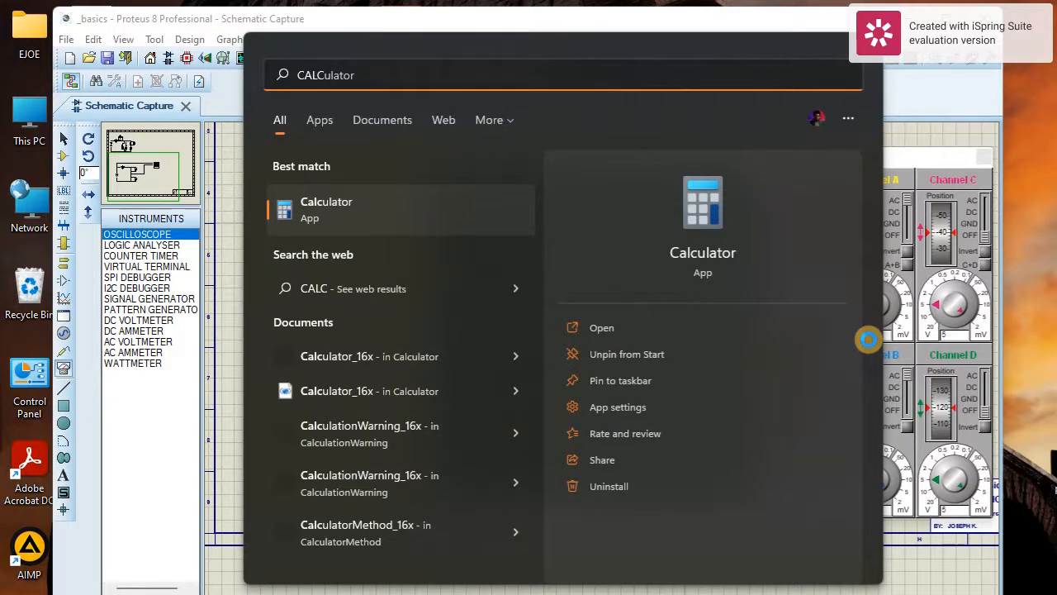
pyautogui.press('Return')
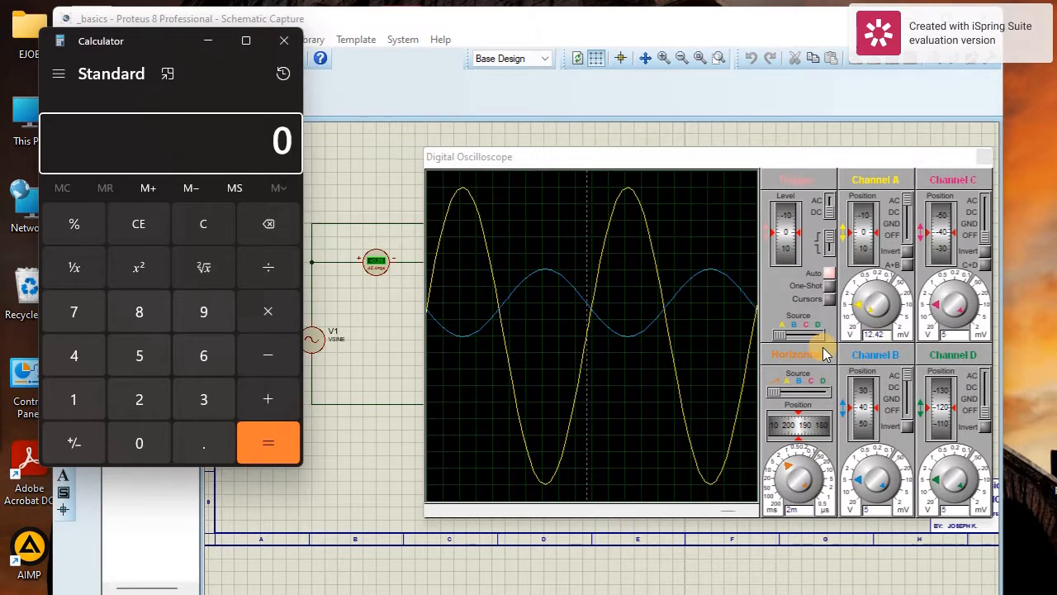
# Step: Calculate 18 × 12.42 in the Calculator and move the oscilloscope window down, clear of the circuit
pyautogui.write('18')
pyautogui.click(270, 313)
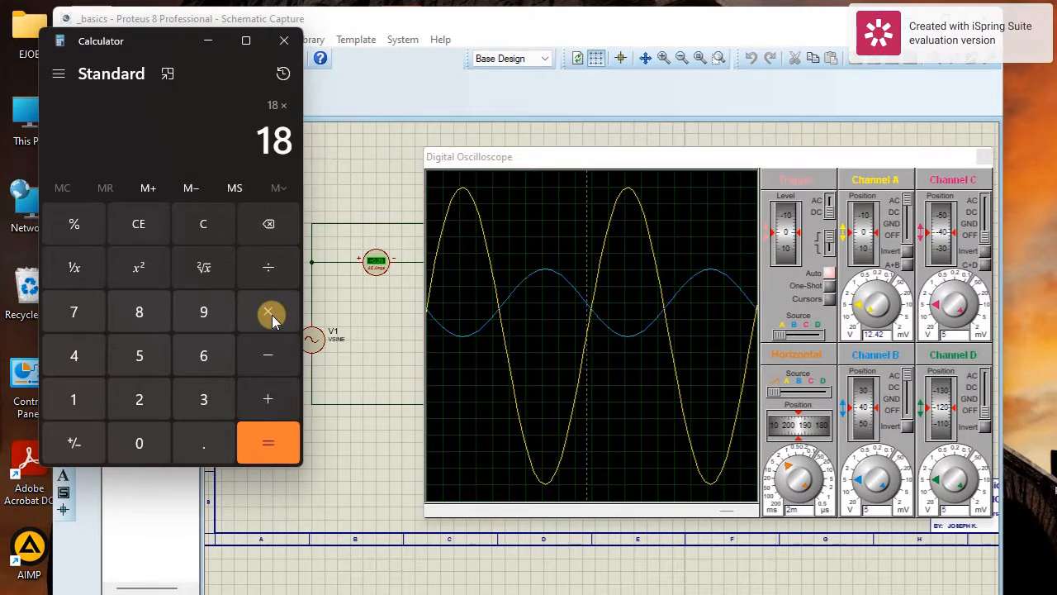
pyautogui.write('12.42')
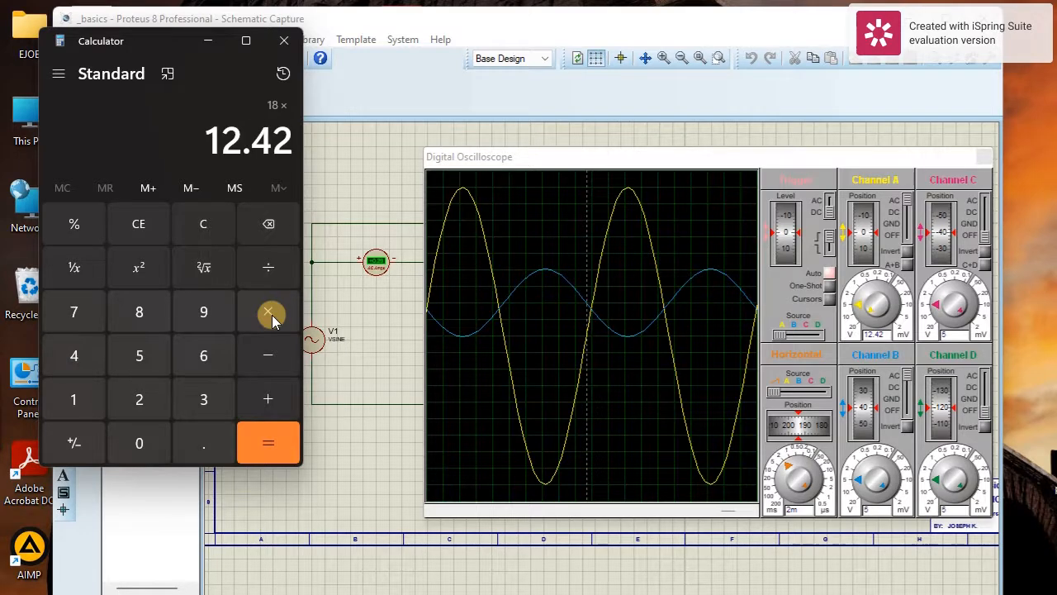
pyautogui.click(271, 434)
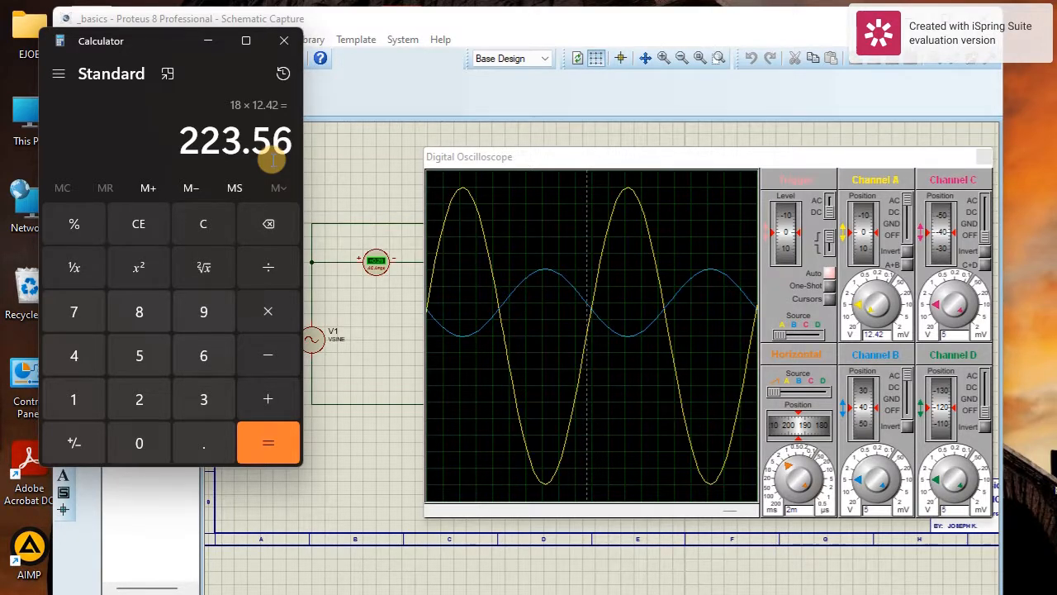
pyautogui.click(565, 154)
pyautogui.moveTo(564, 154); pyautogui.dragTo(520, 422)
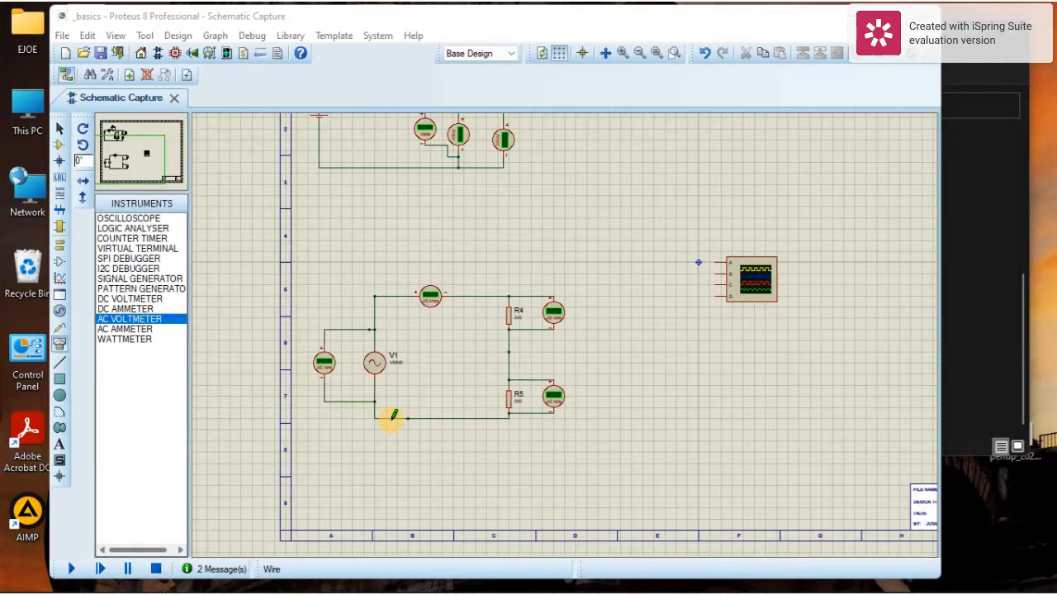
# Step: Place a ground terminal below source V1 and wire it to the circuit's bottom line
pyautogui.click(59, 243)
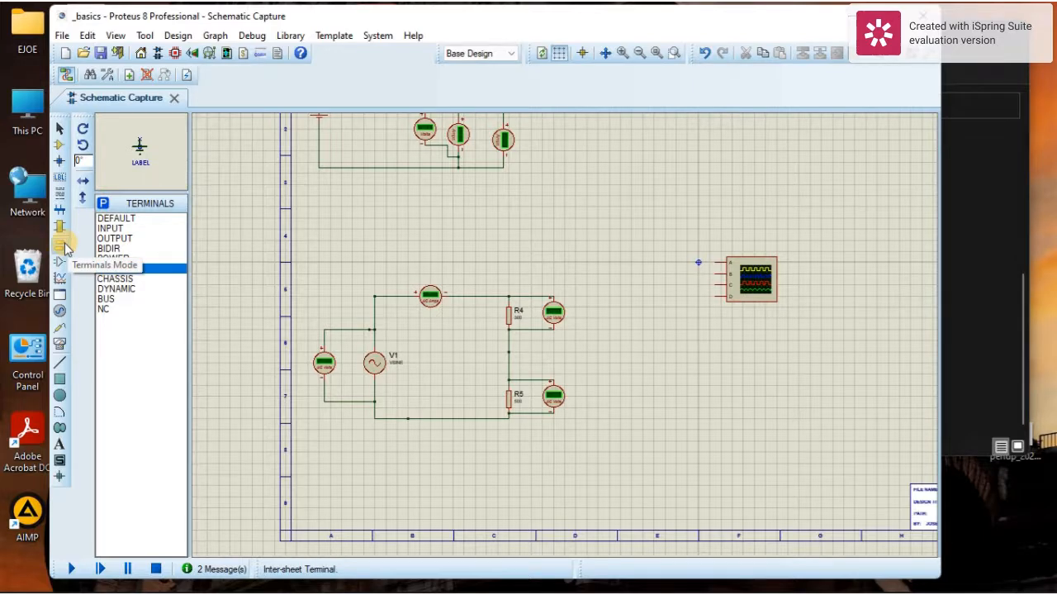
pyautogui.click(117, 272)
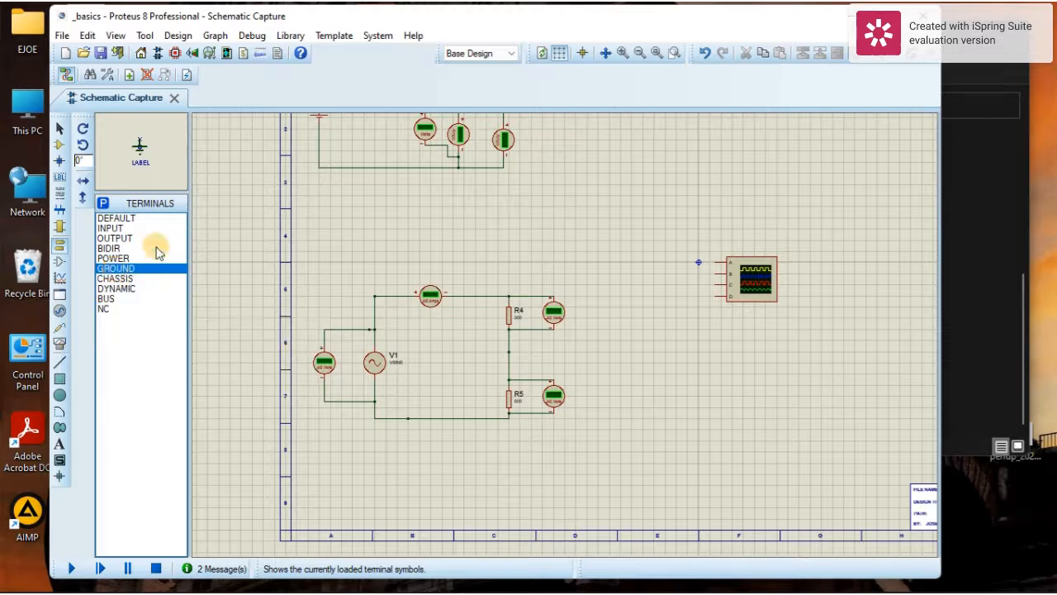
pyautogui.doubleClick(389, 447)
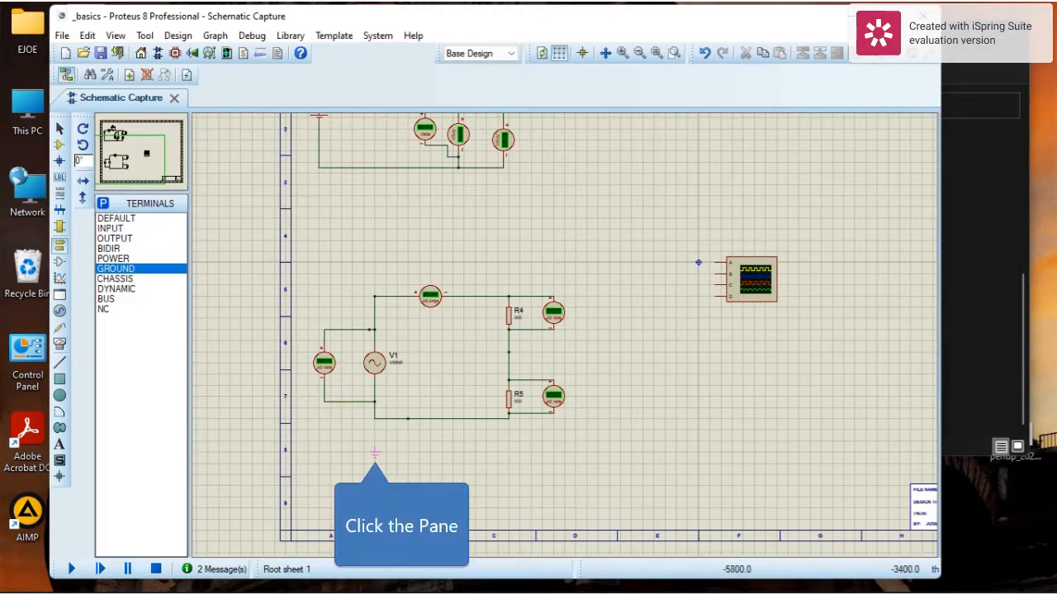
pyautogui.click(375, 451)
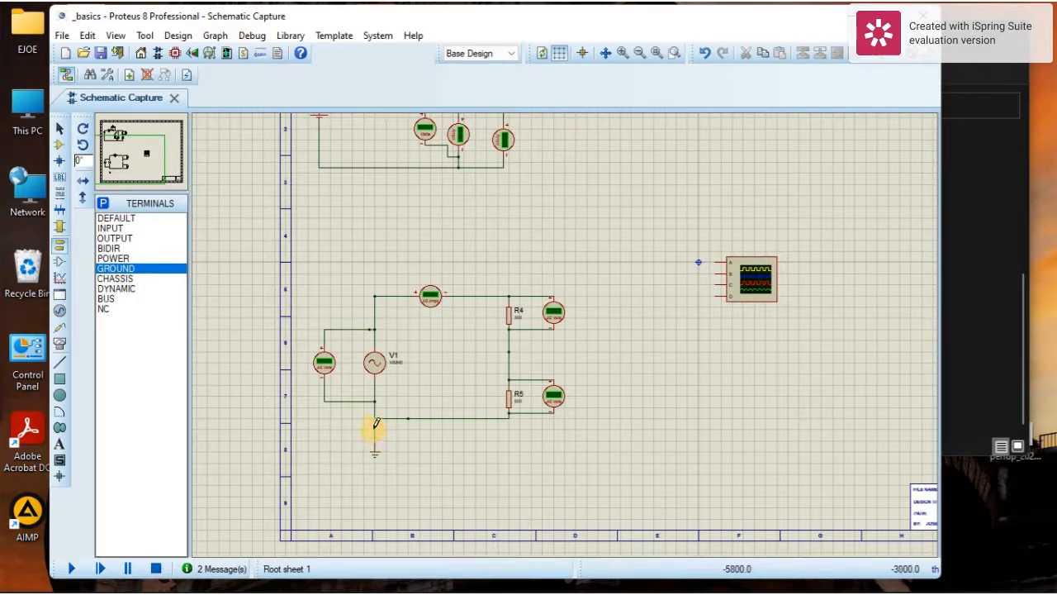
pyautogui.click(375, 415)
# Step: Wire oscilloscope input A to the upper source line of V1 and input B to the node between R4 and R5
pyautogui.click(701, 261)
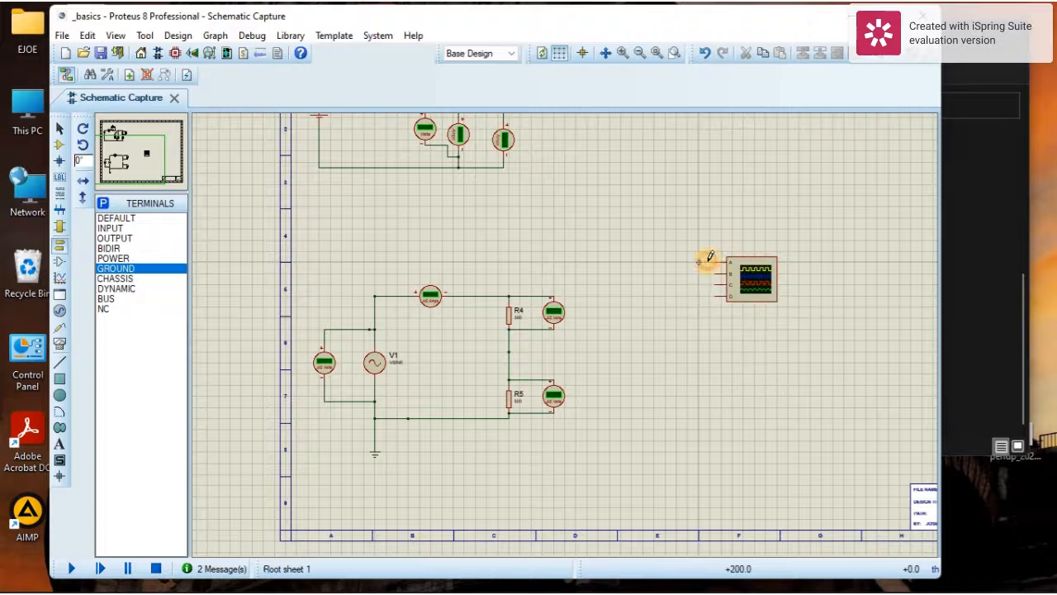
pyautogui.click(374, 295)
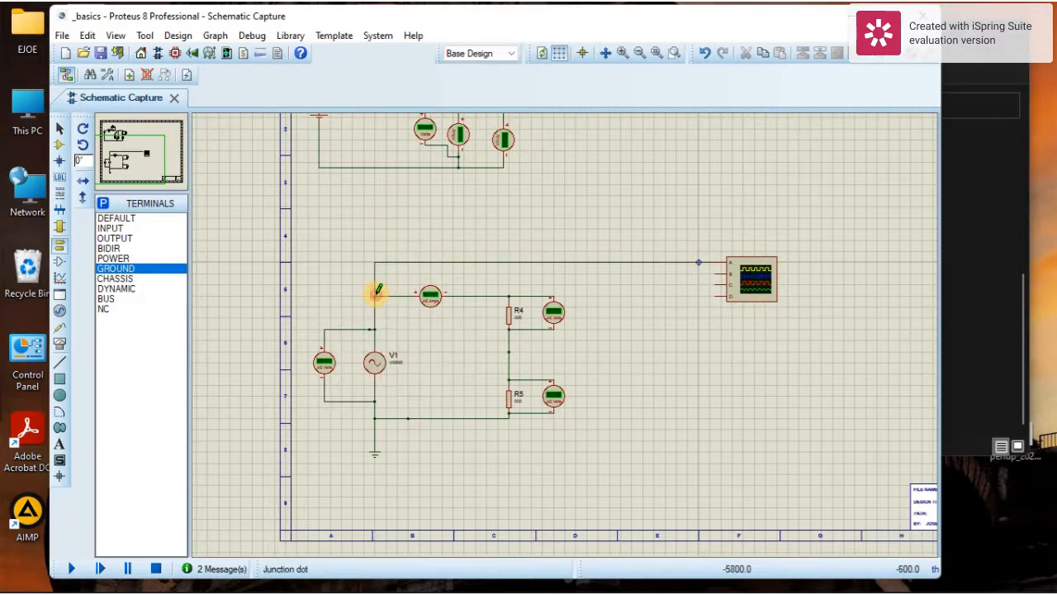
pyautogui.click(719, 271)
pyautogui.click(625, 355)
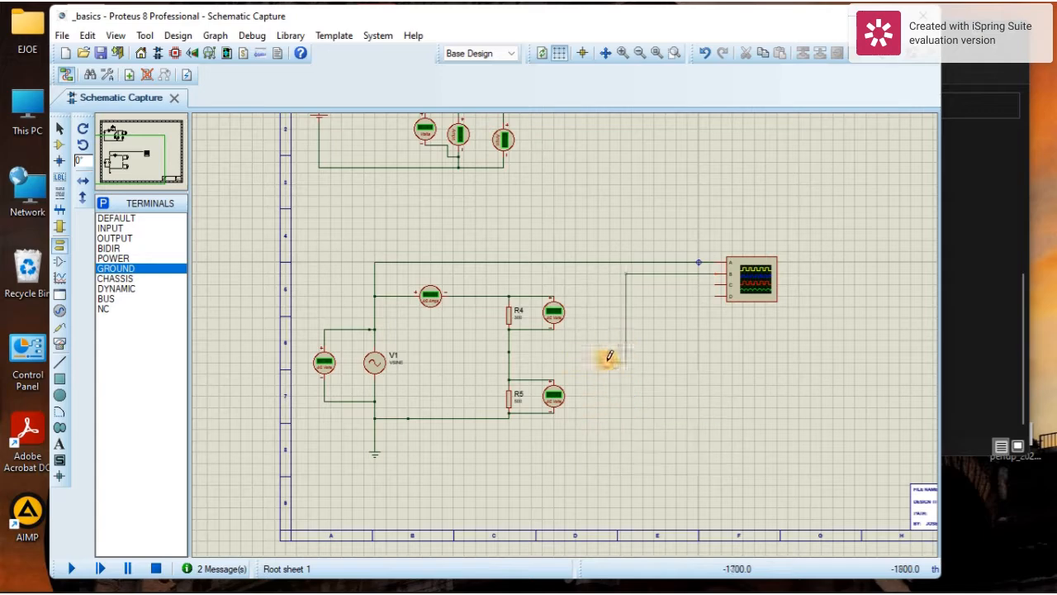
pyautogui.click(511, 347)
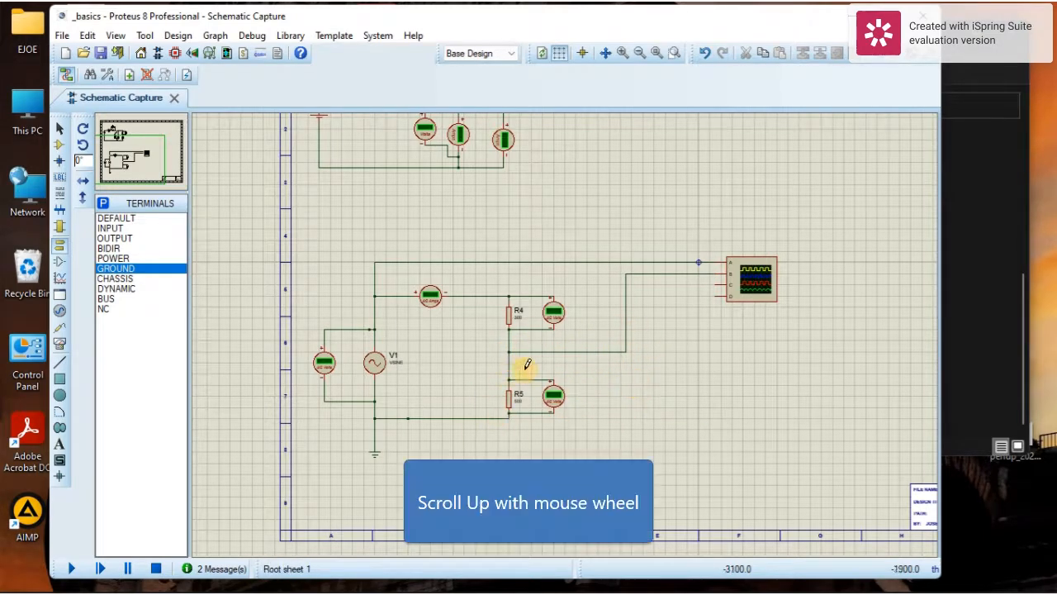
# Step: Run the simulation of the grounded AC circuit with the oscilloscope connected
pyautogui.scroll(1, 574, 368)
pyautogui.scroll(-1, 542, 349)
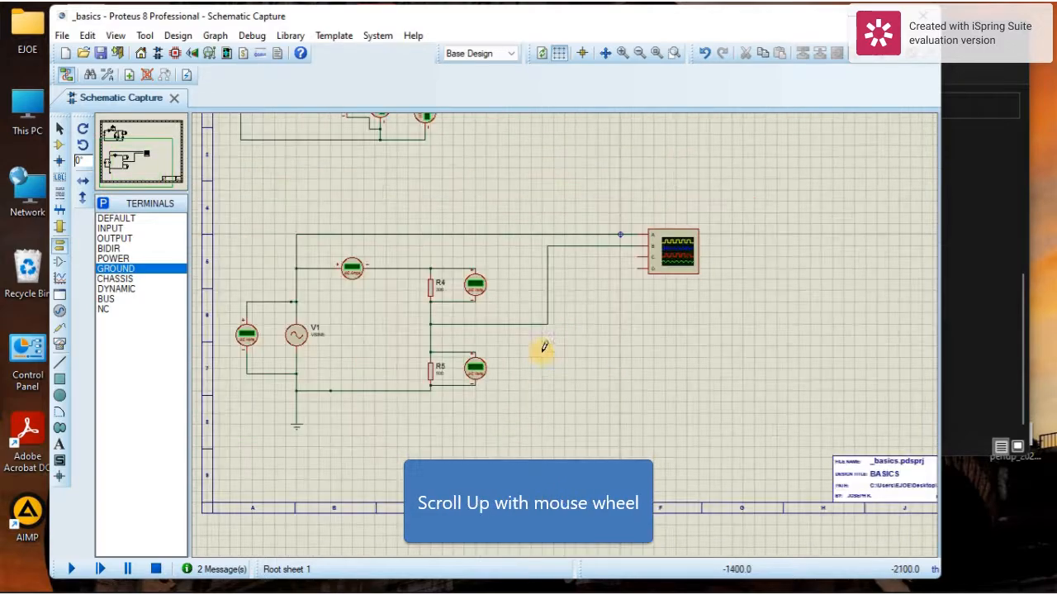
pyautogui.scroll(1, 566, 330)
pyautogui.scroll(-1, 542, 335)
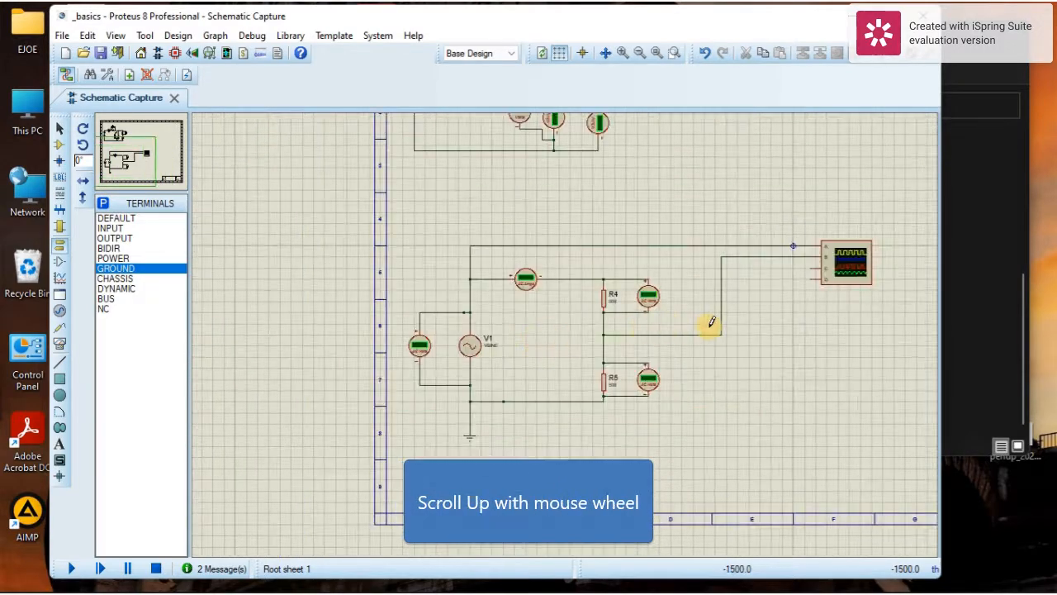
pyautogui.scroll(1, 578, 330)
pyautogui.scroll(-1, 567, 331)
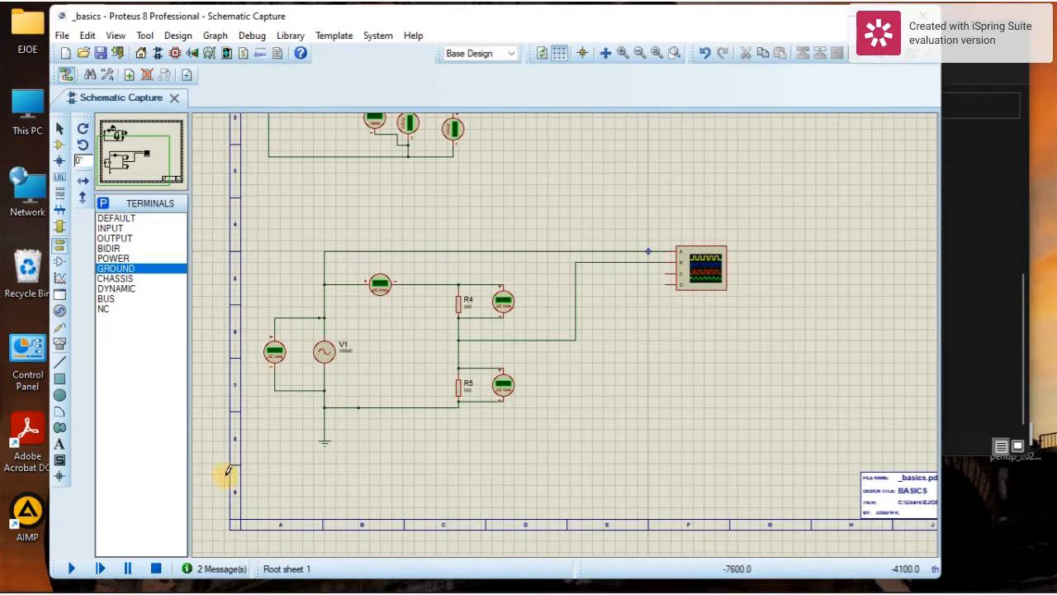
pyautogui.click(72, 568)
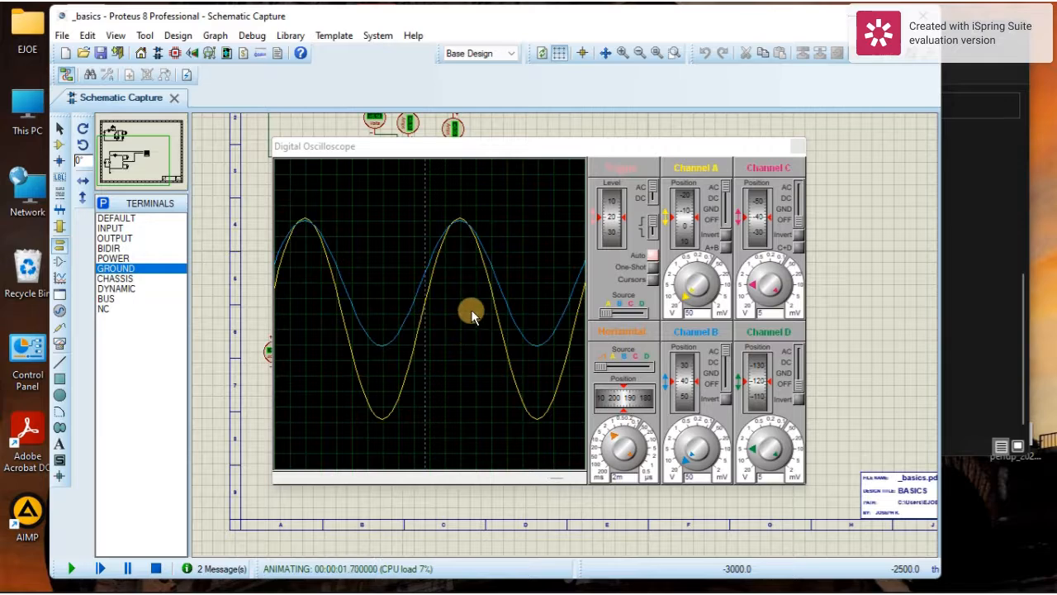
# Step: Set the vertical positions of channels A and B to 0 and channel A's scale to 46.83 V per division
pyautogui.click(692, 233)
pyautogui.moveTo(690, 226); pyautogui.dragTo(690, 223)
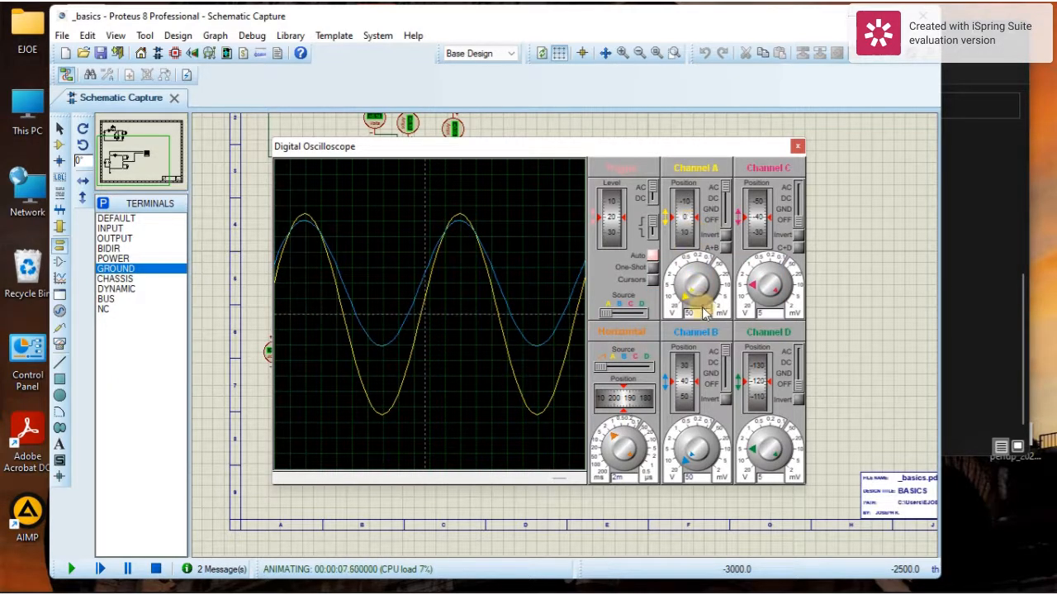
pyautogui.moveTo(688, 382); pyautogui.dragTo(690, 398)
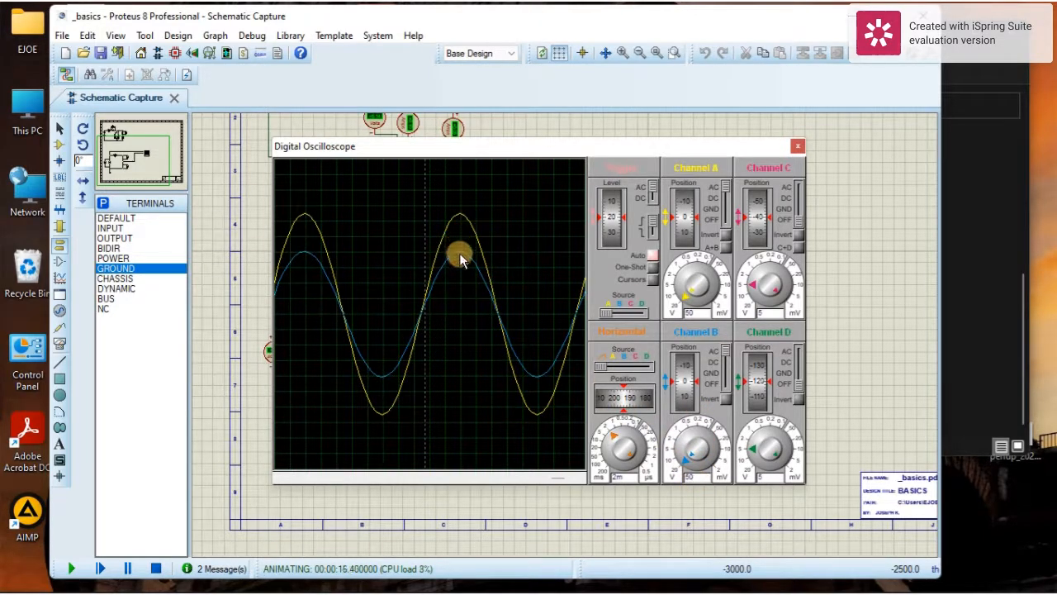
pyautogui.click(692, 288)
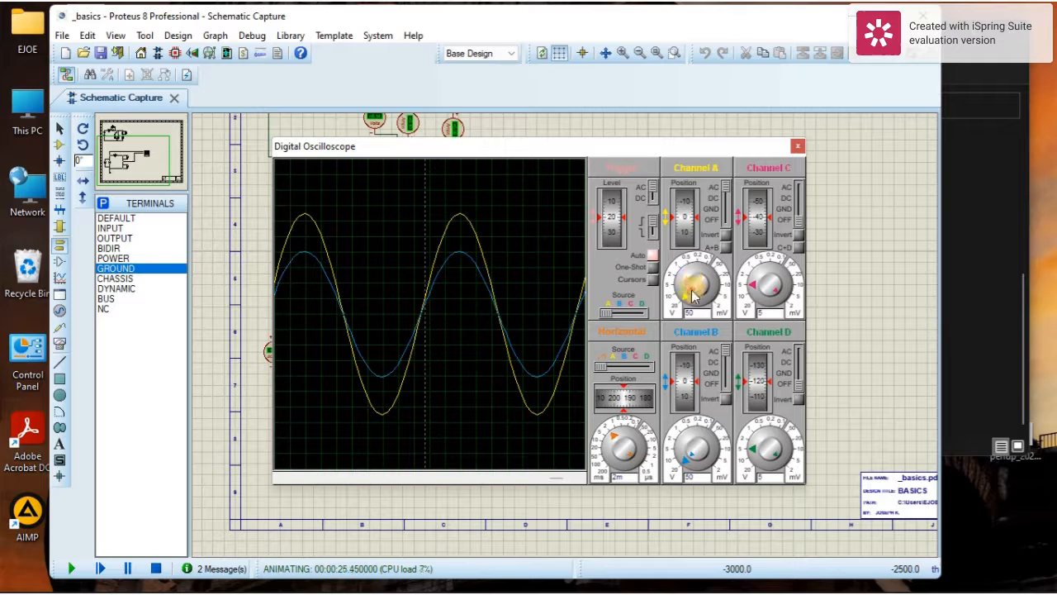
pyautogui.moveTo(690, 285); pyautogui.dragTo(692, 287)
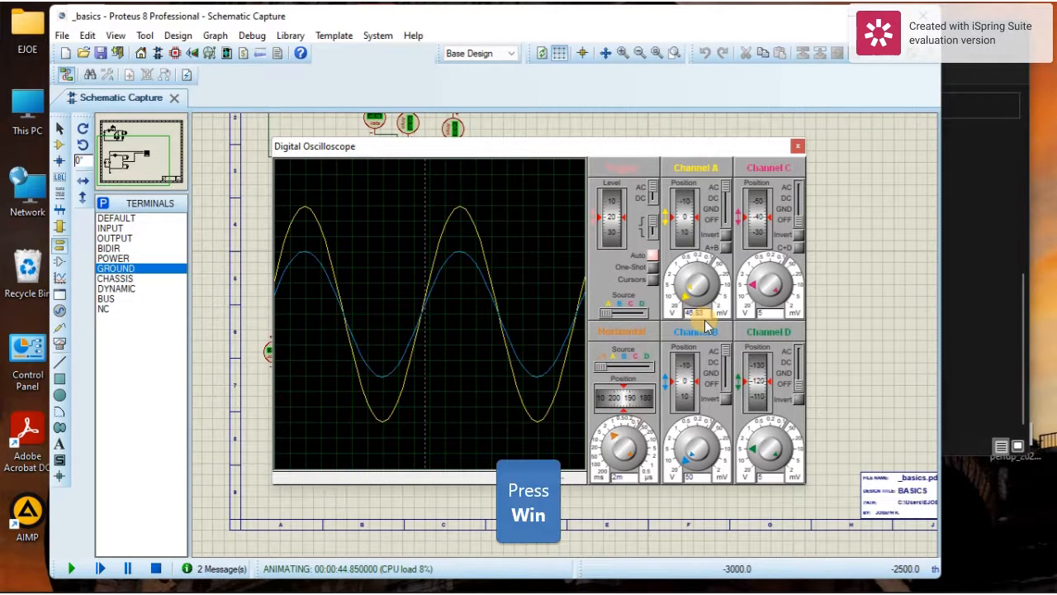
# Step: Switch to Calculator and calculate channel A's peak voltage by multiplying 14 by 46.83 and halving the product
pyautogui.press('super')
pyautogui.write('cal')
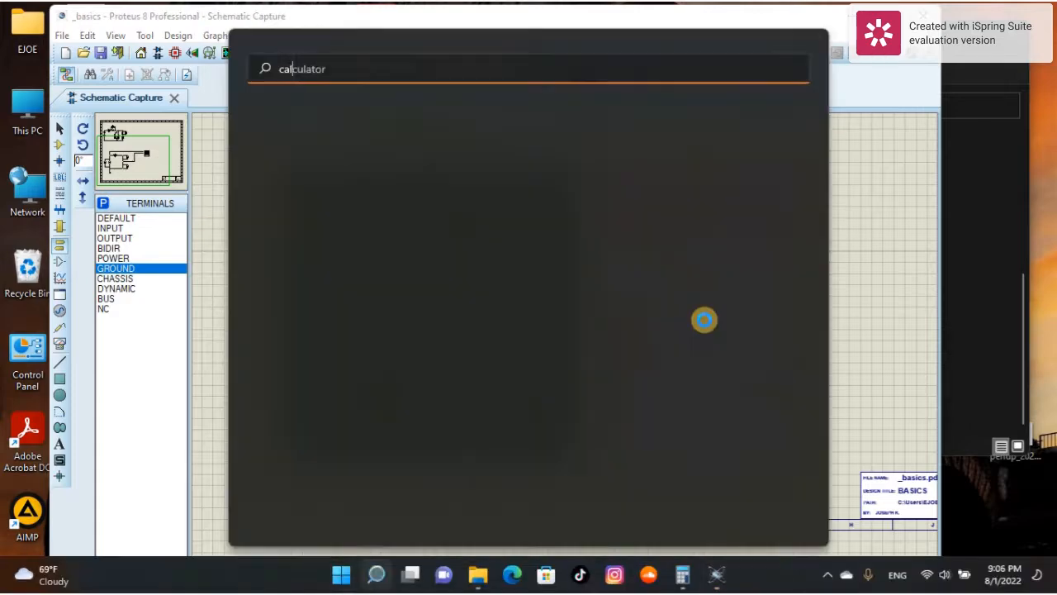
pyautogui.press('Return')
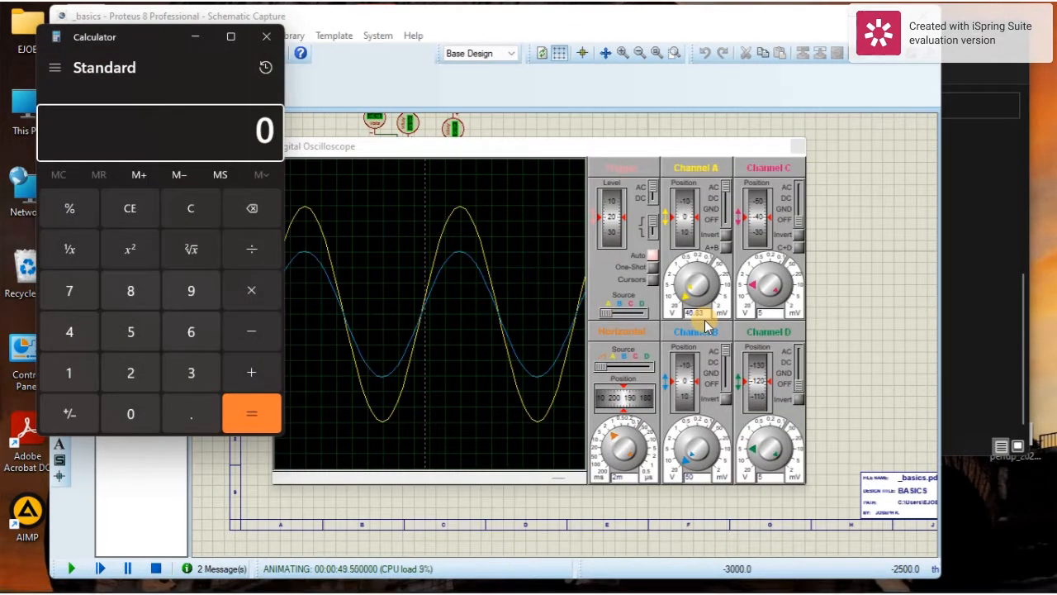
pyautogui.write('14')
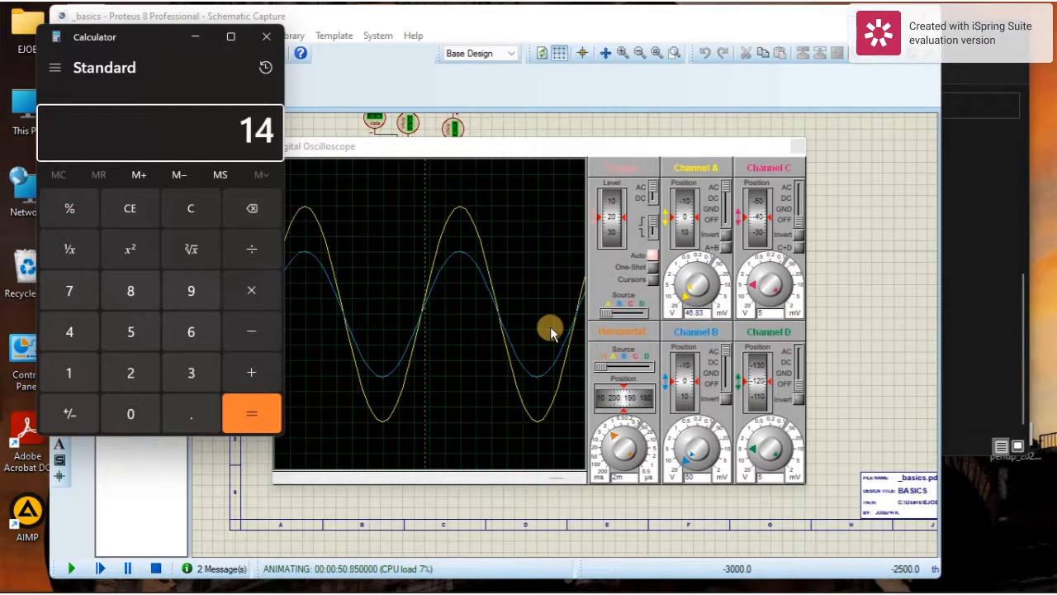
pyautogui.click(250, 293)
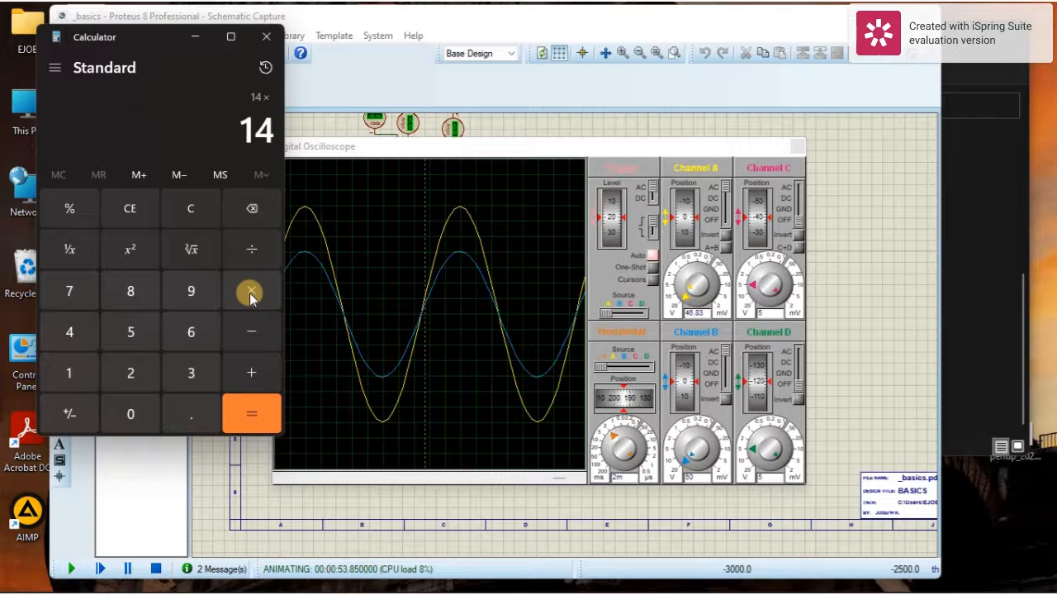
pyautogui.write('46')
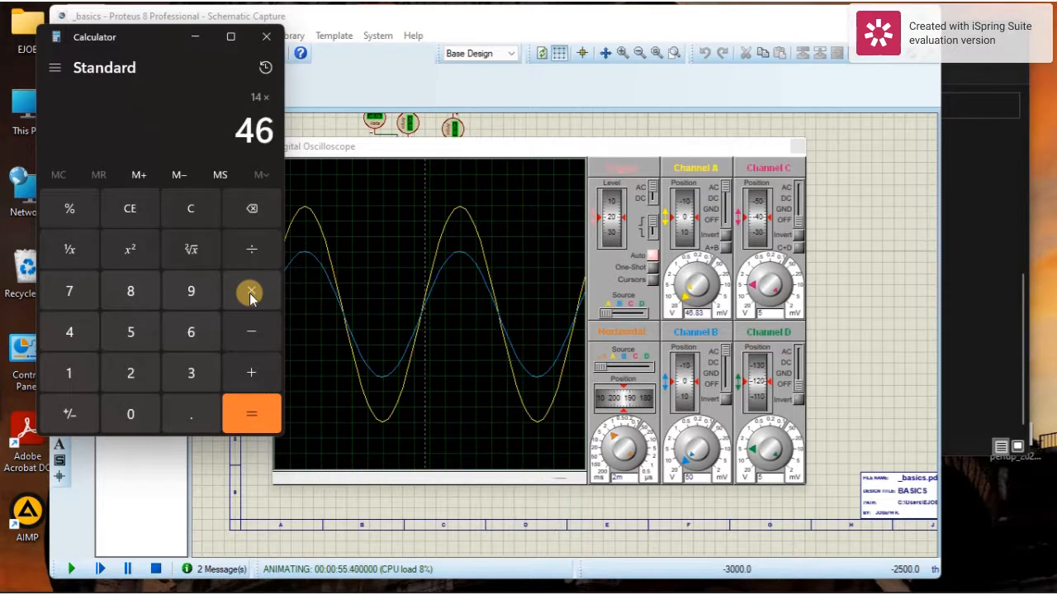
pyautogui.write('.')
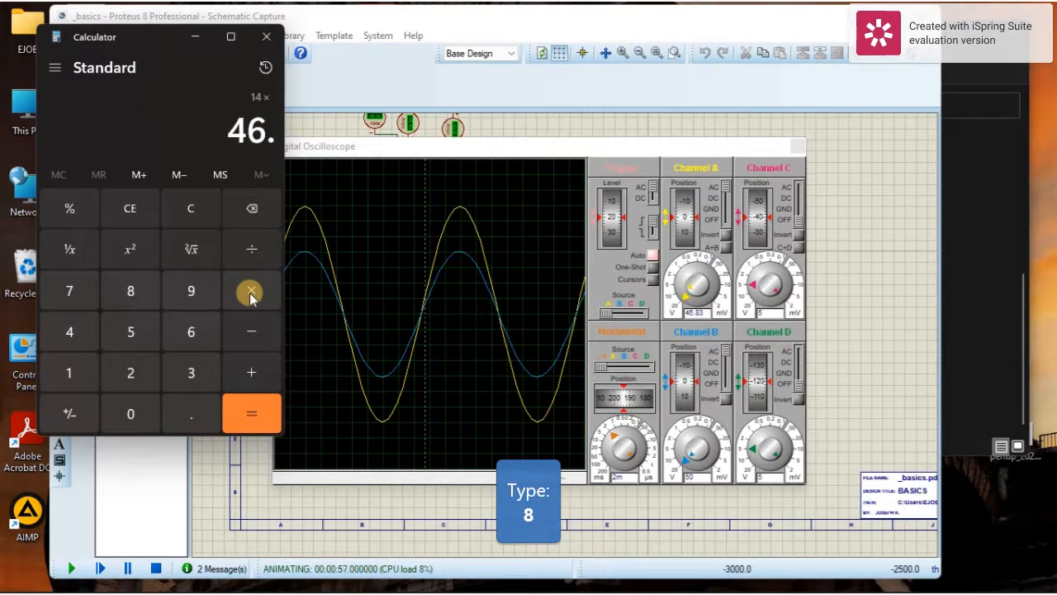
pyautogui.write('83')
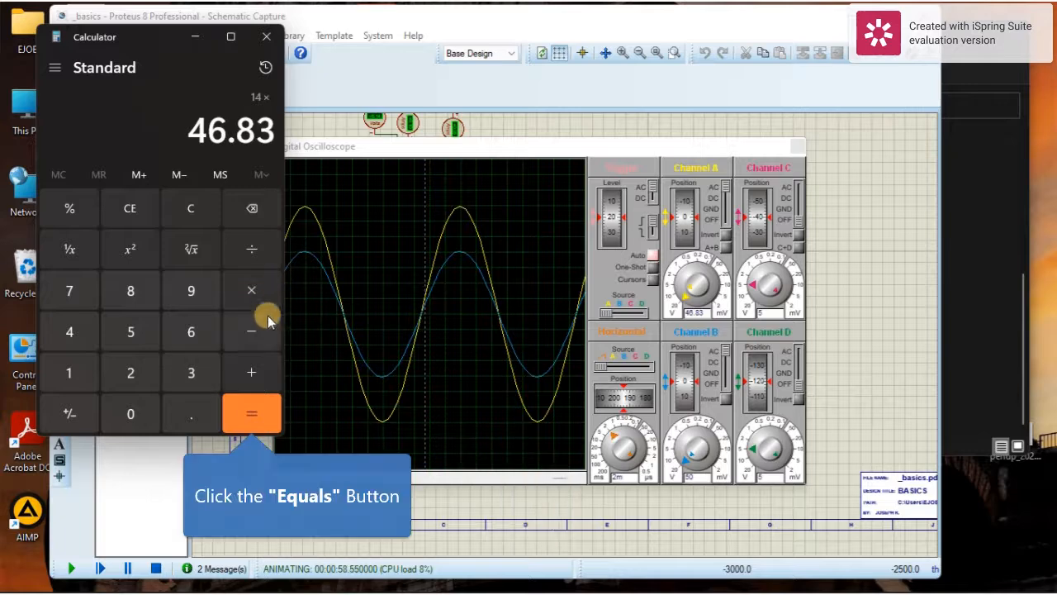
pyautogui.click(260, 412)
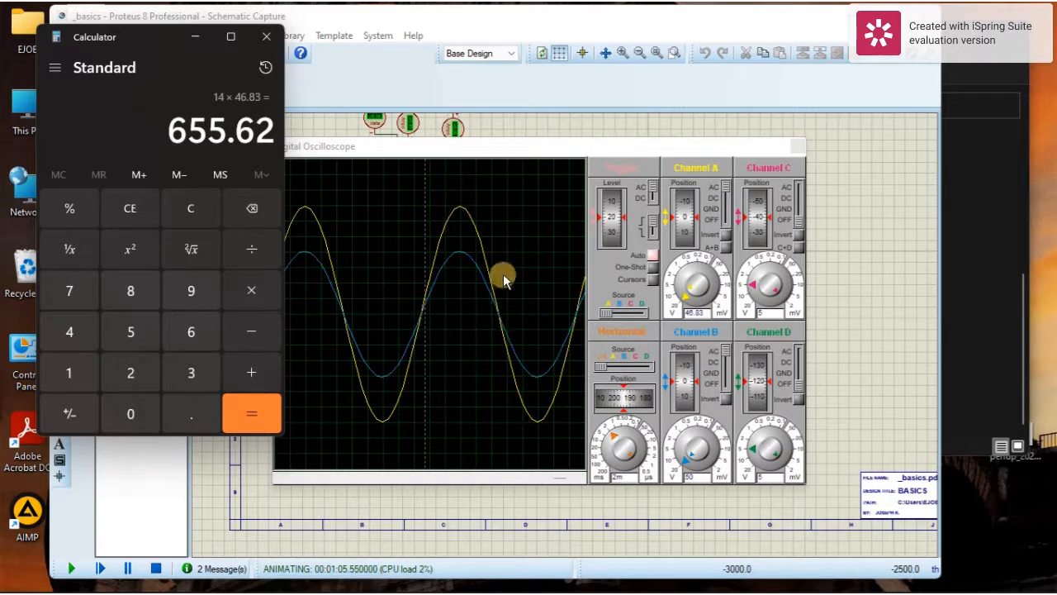
pyautogui.doubleClick(253, 249)
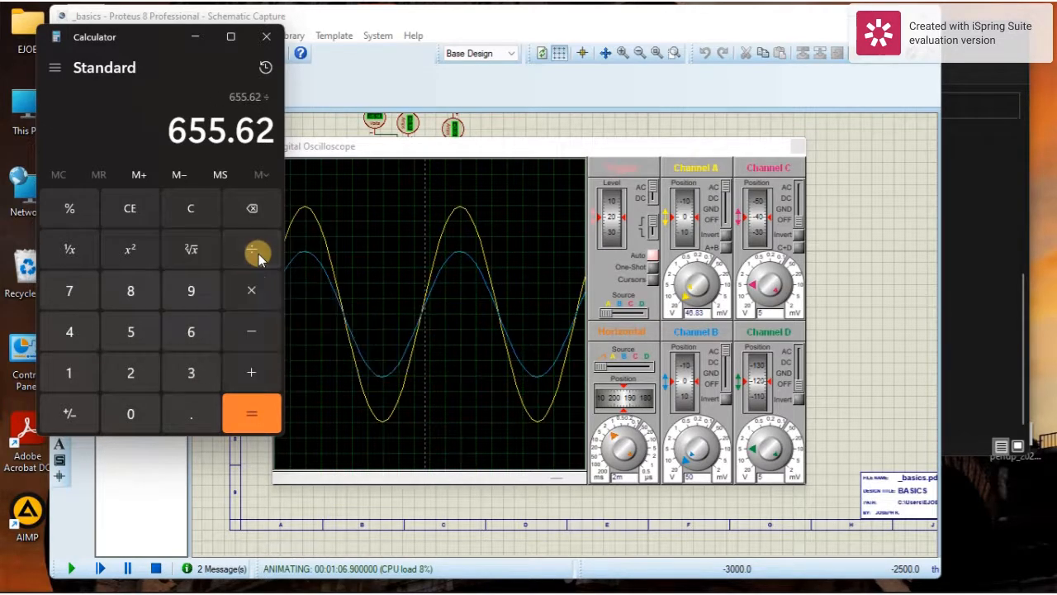
pyautogui.click(134, 373)
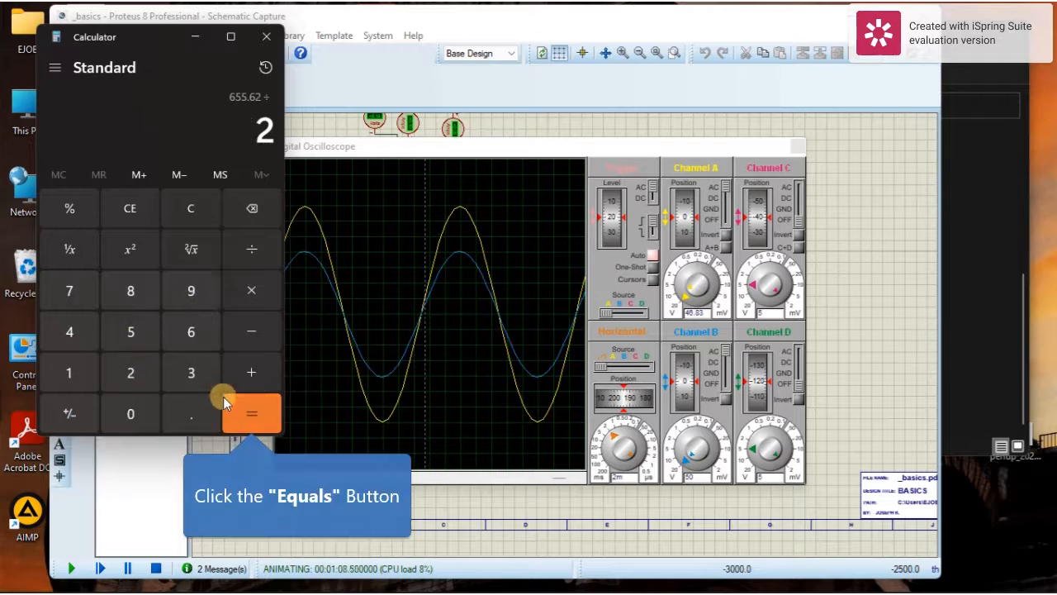
pyautogui.click(246, 420)
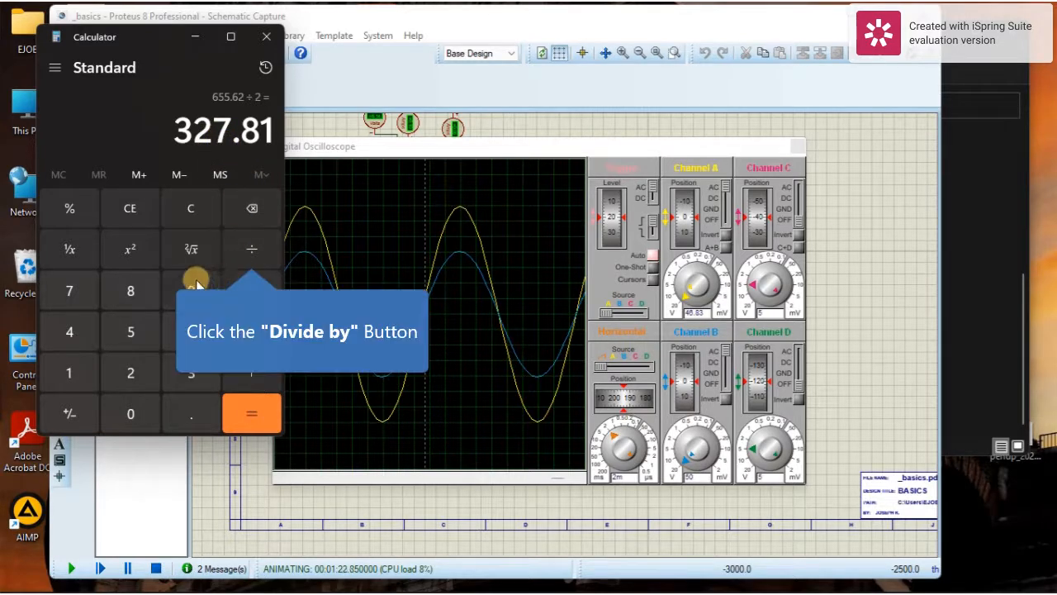
pyautogui.click(250, 250)
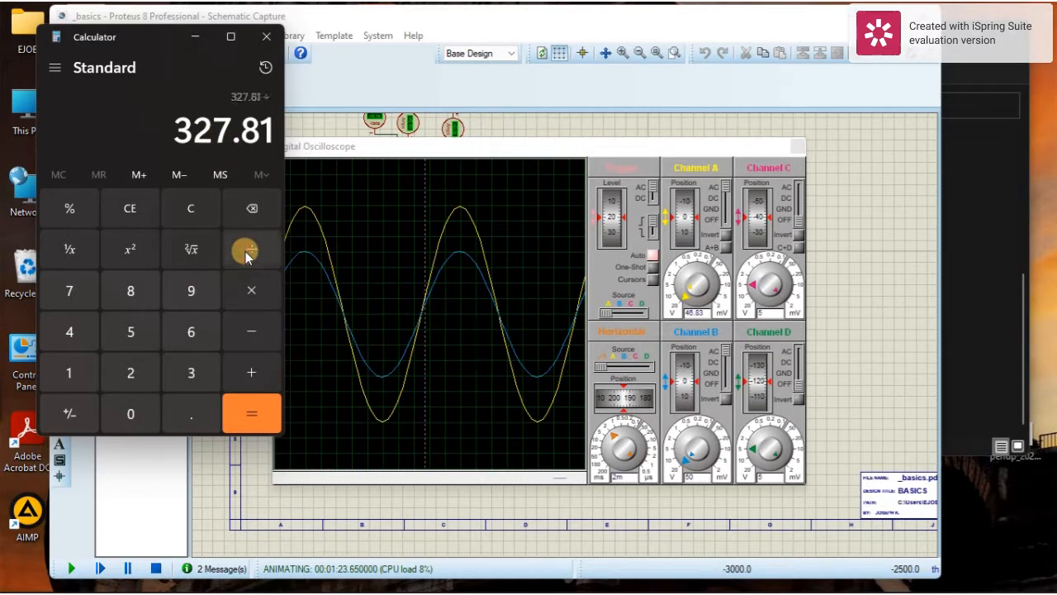
pyautogui.click(195, 252)
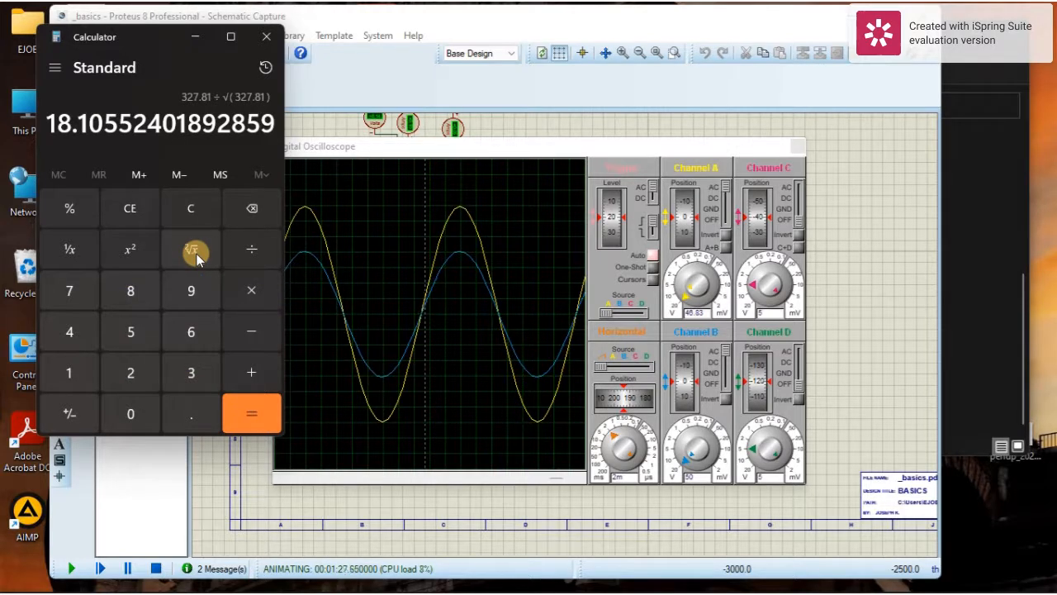
pyautogui.doubleClick(263, 99)
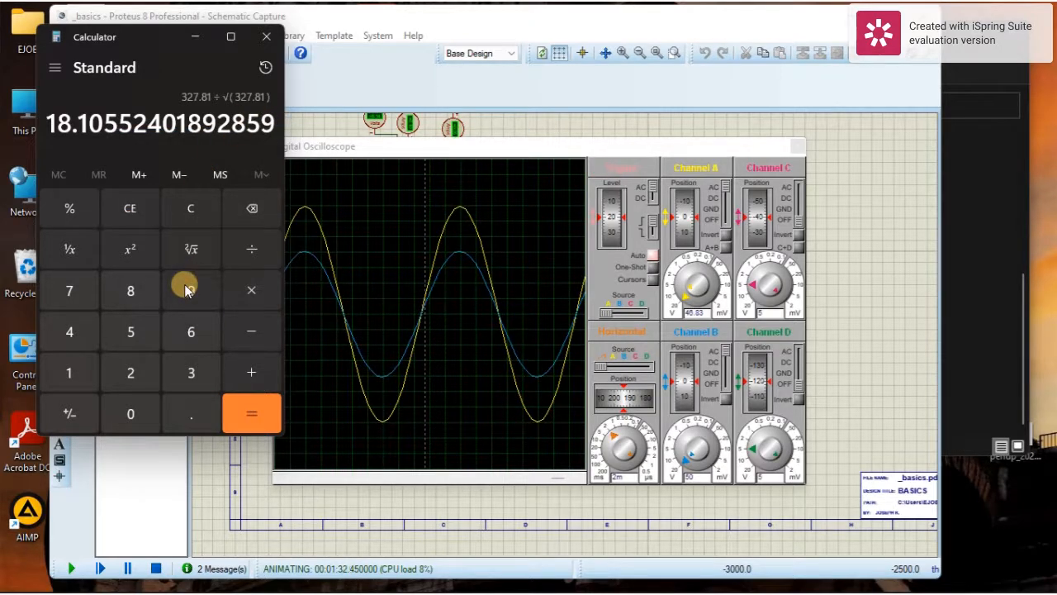
# Step: Change the calculator to Scientific mode and enter 14 multiplied by 466.83
pyautogui.click(55, 68)
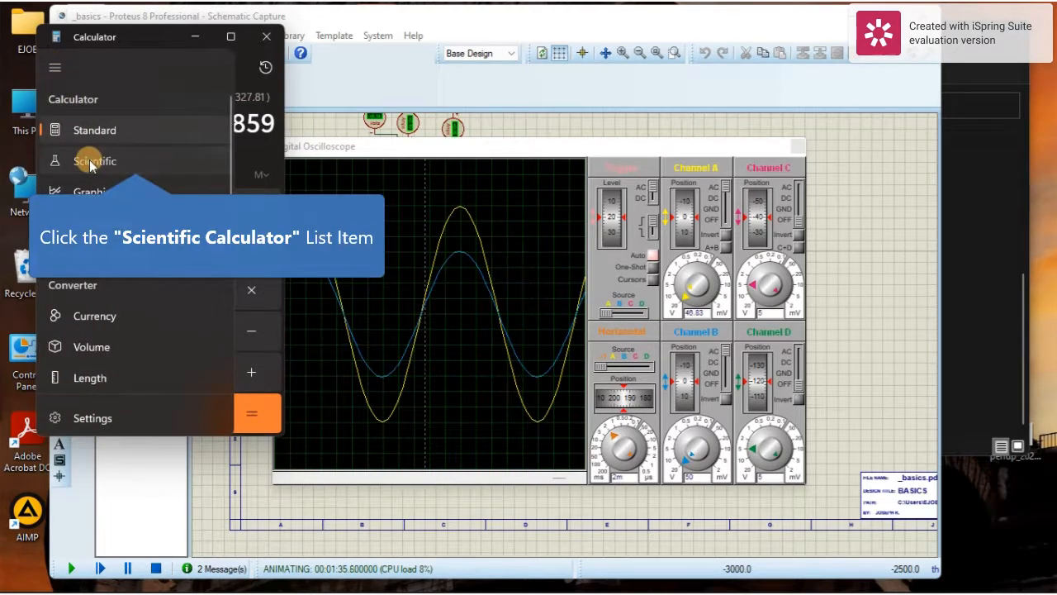
pyautogui.click(91, 163)
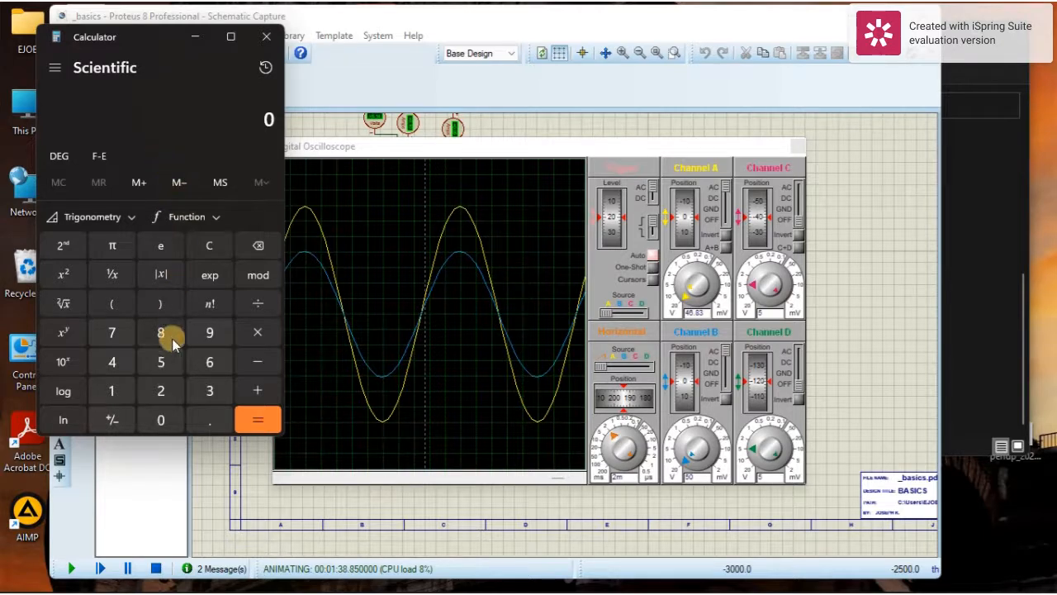
pyautogui.click(112, 390)
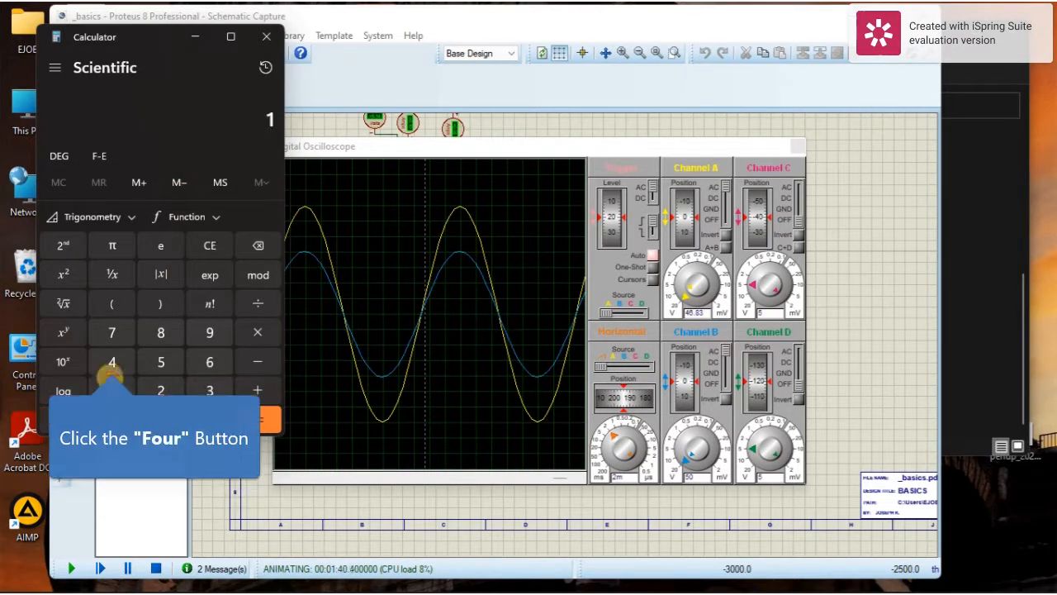
pyautogui.click(112, 362)
pyautogui.click(257, 332)
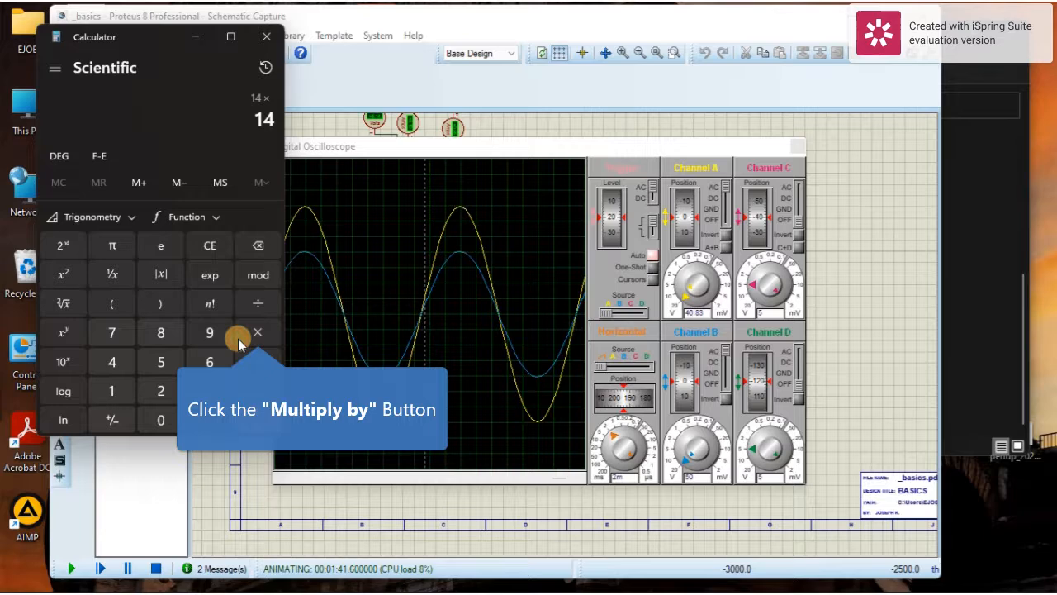
pyautogui.click(115, 362)
pyautogui.doubleClick(201, 361)
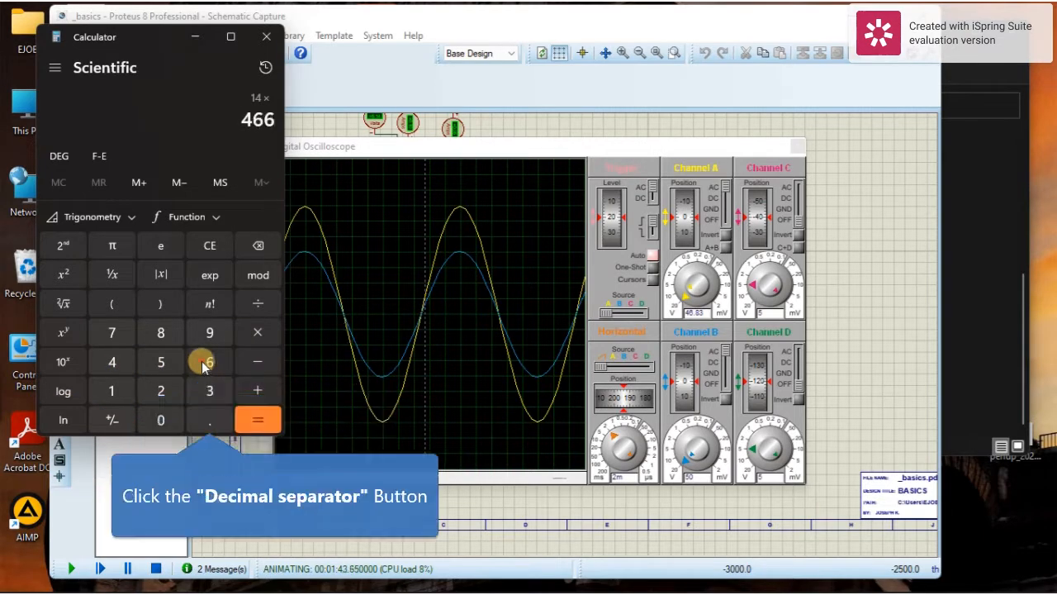
pyautogui.click(209, 420)
pyautogui.click(170, 336)
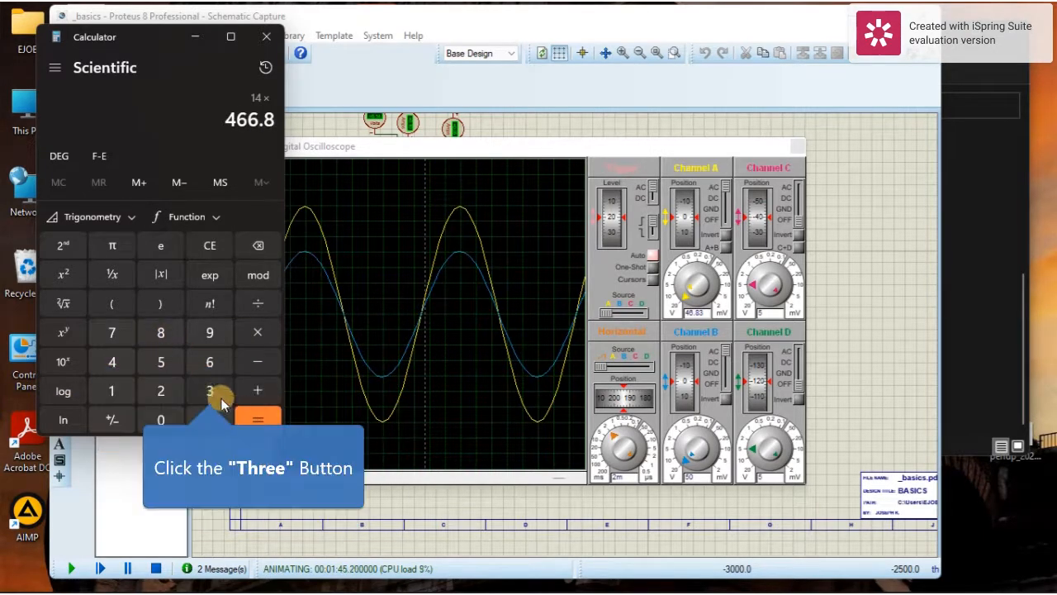
pyautogui.click(216, 394)
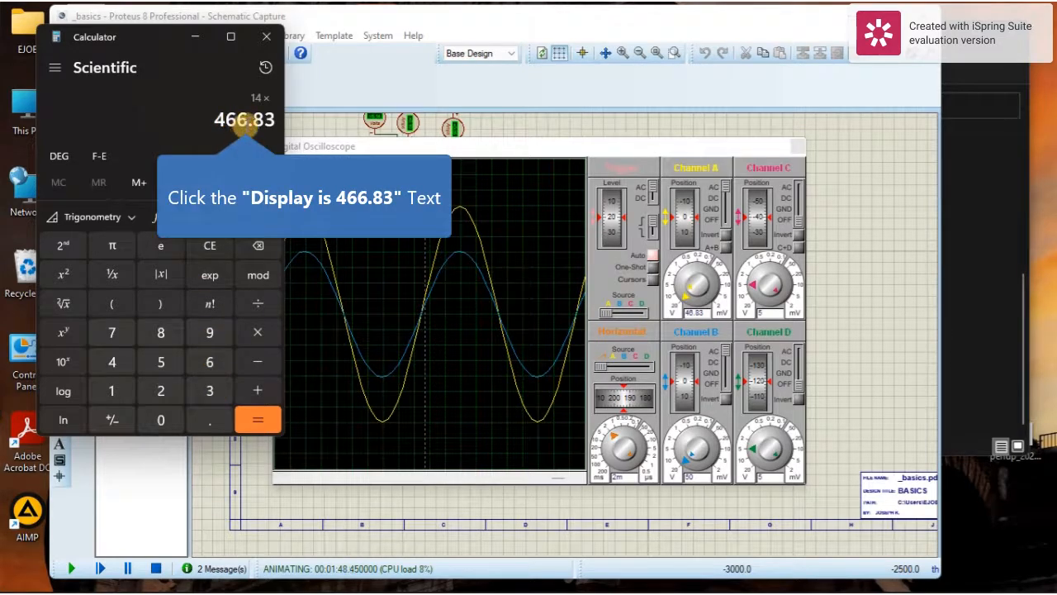
# Step: Correct the second factor to 46.83 and calculate its product with 14
pyautogui.click(245, 122)
pyautogui.doubleClick(258, 245)
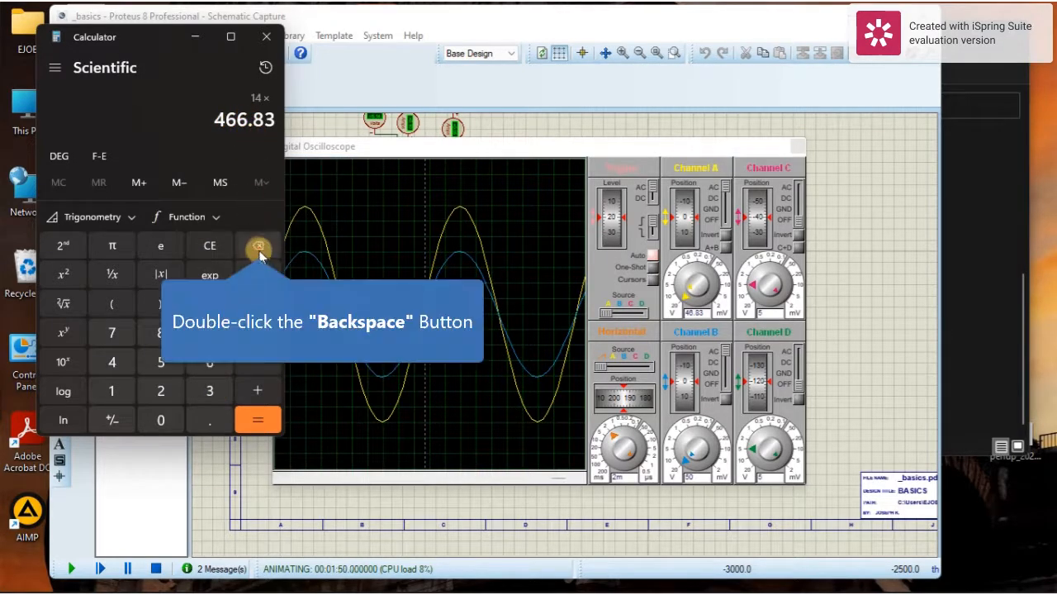
pyautogui.click(257, 245)
pyautogui.click(257, 246)
pyautogui.click(258, 245)
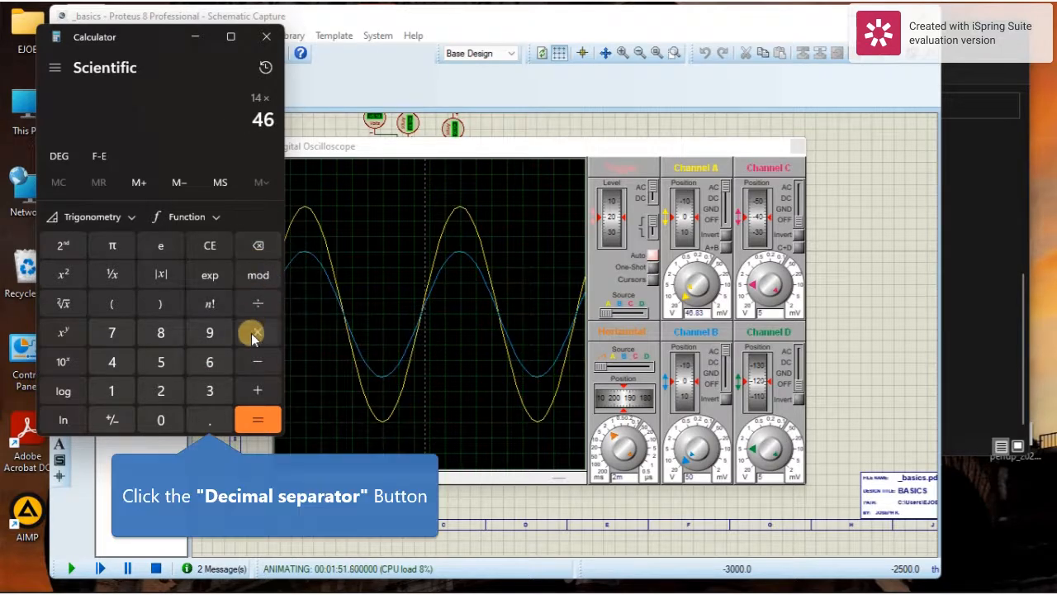
pyautogui.click(211, 419)
pyautogui.click(161, 332)
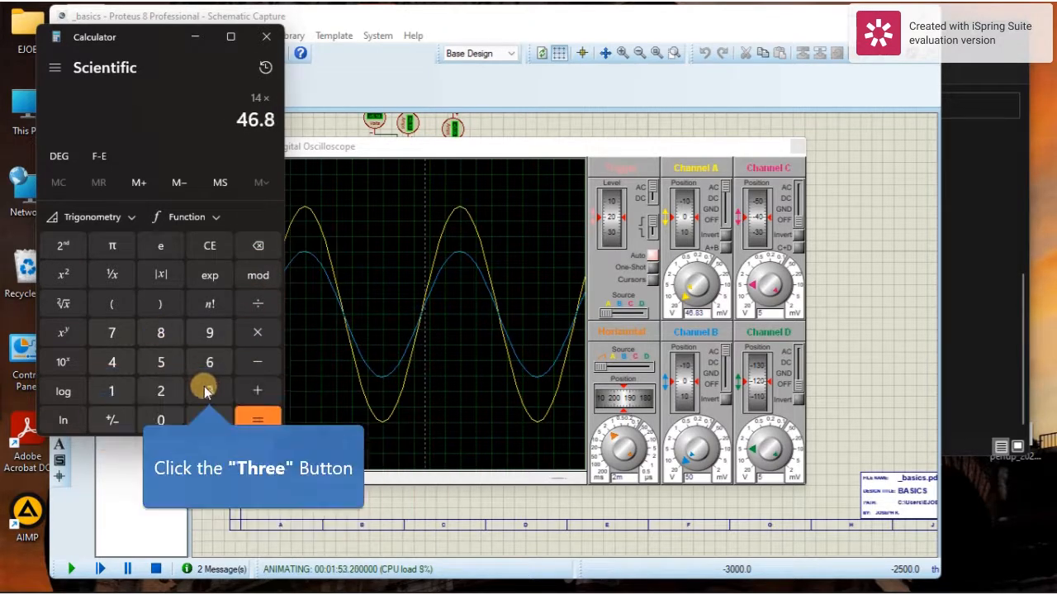
pyautogui.click(210, 390)
pyautogui.click(256, 418)
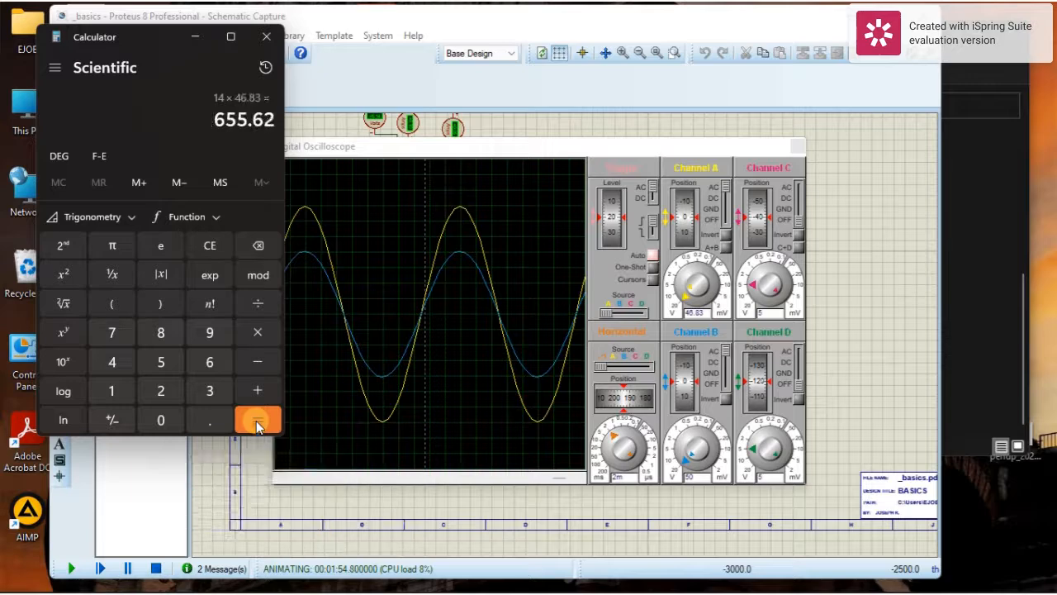
# Step: Divide the calculated peak-to-peak voltage by 2 to get the peak voltage
pyautogui.click(258, 304)
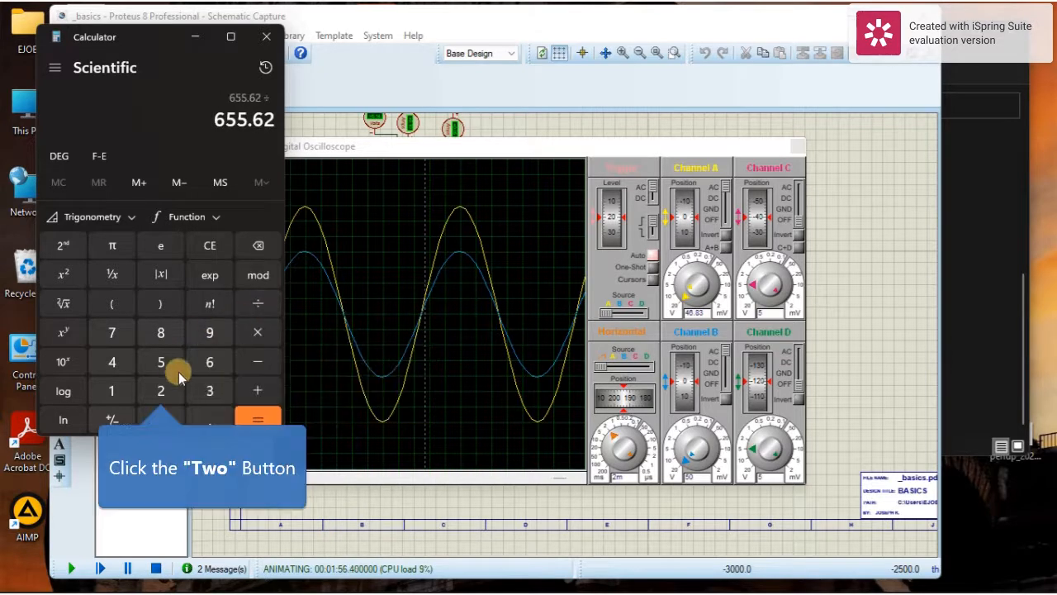
pyautogui.click(160, 391)
pyautogui.click(259, 419)
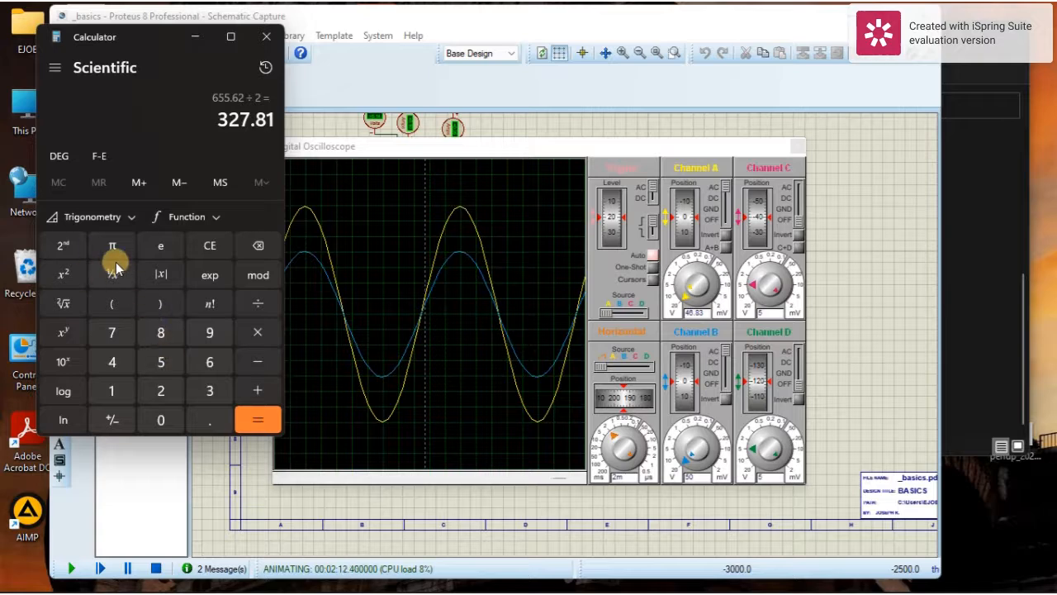
pyautogui.click(219, 218)
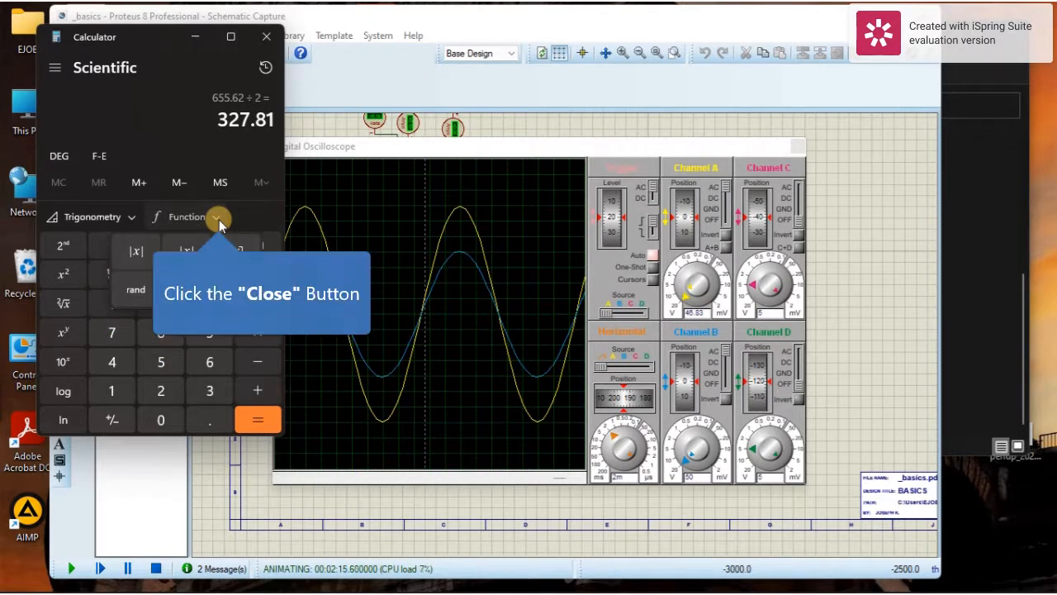
pyautogui.click(218, 220)
pyautogui.click(132, 219)
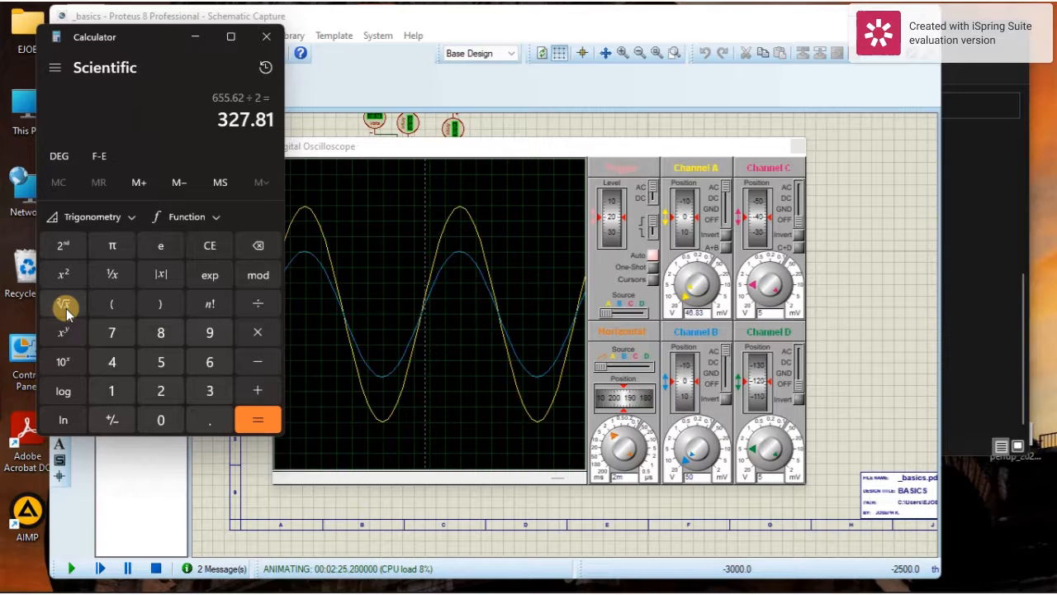
# Step: Try to divide the calculated peak voltage by the square root of 2, and clear the divisor
pyautogui.click(256, 303)
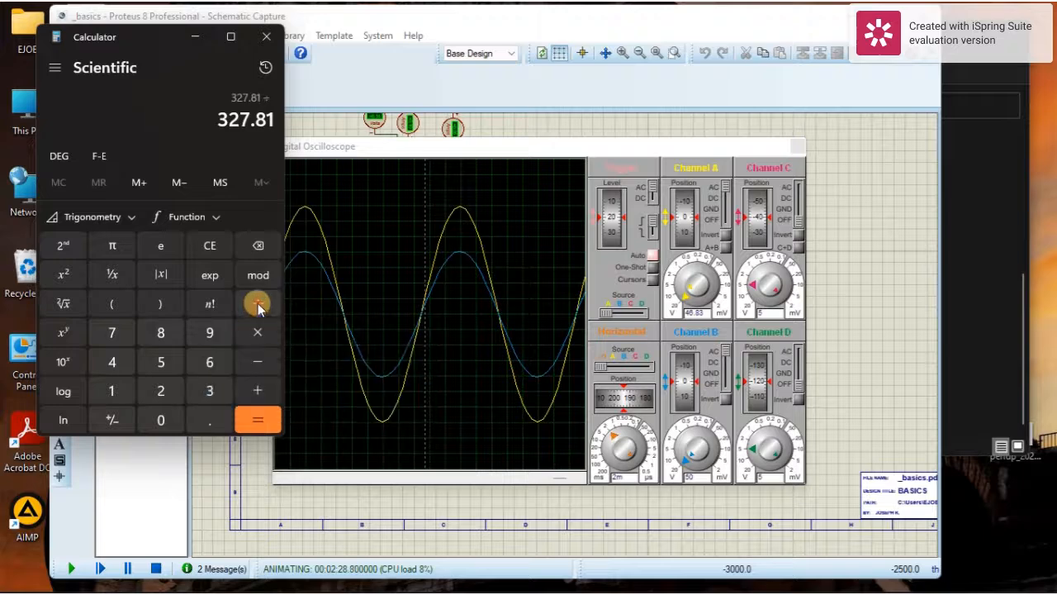
pyautogui.click(161, 391)
pyautogui.click(62, 305)
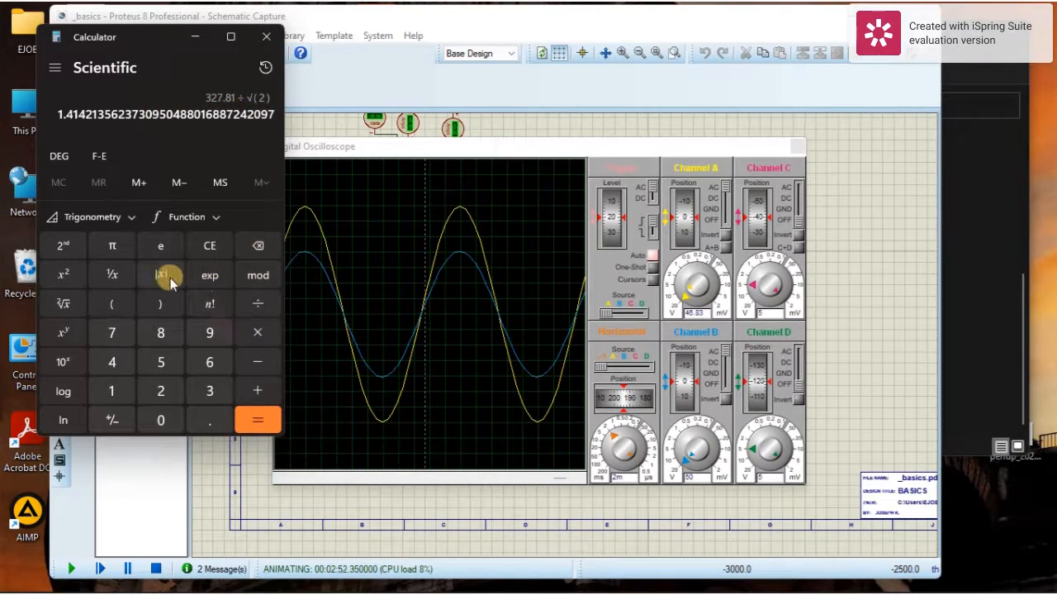
pyautogui.click(211, 247)
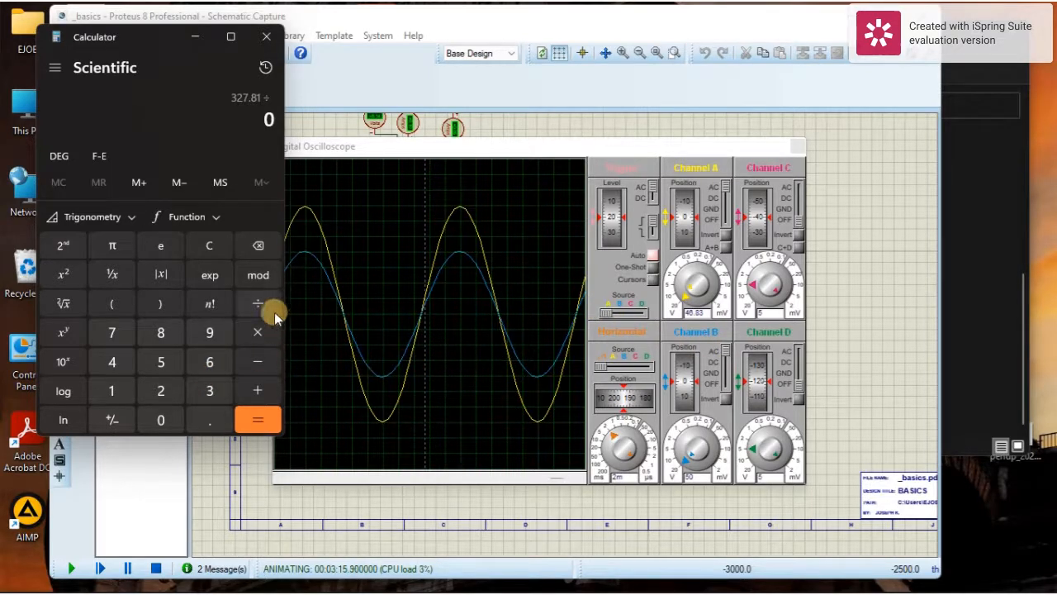
# Step: Close the calculator and stop the circuit simulation
pyautogui.click(267, 36)
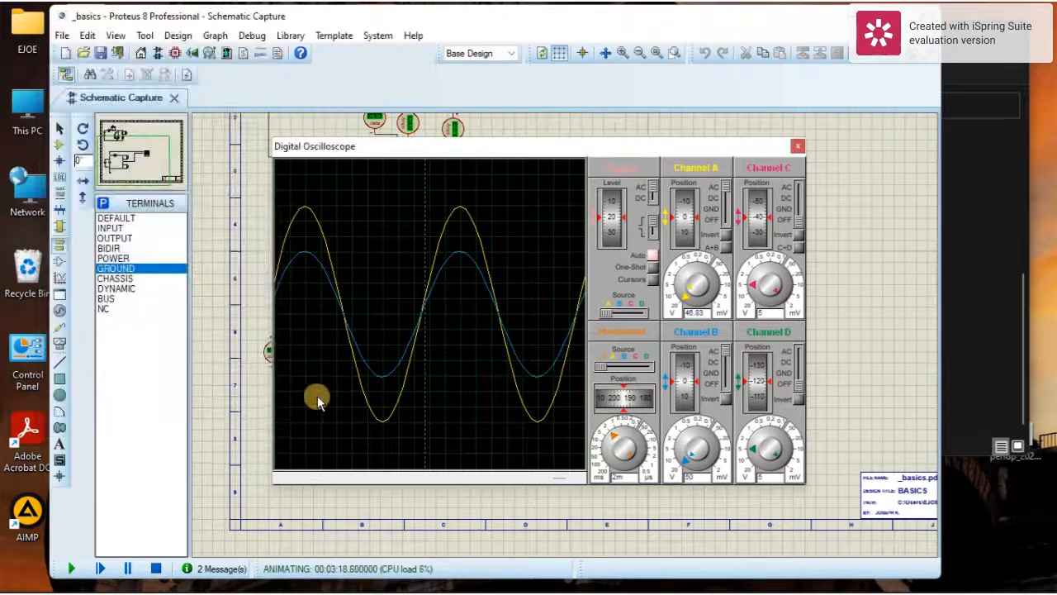
pyautogui.click(155, 569)
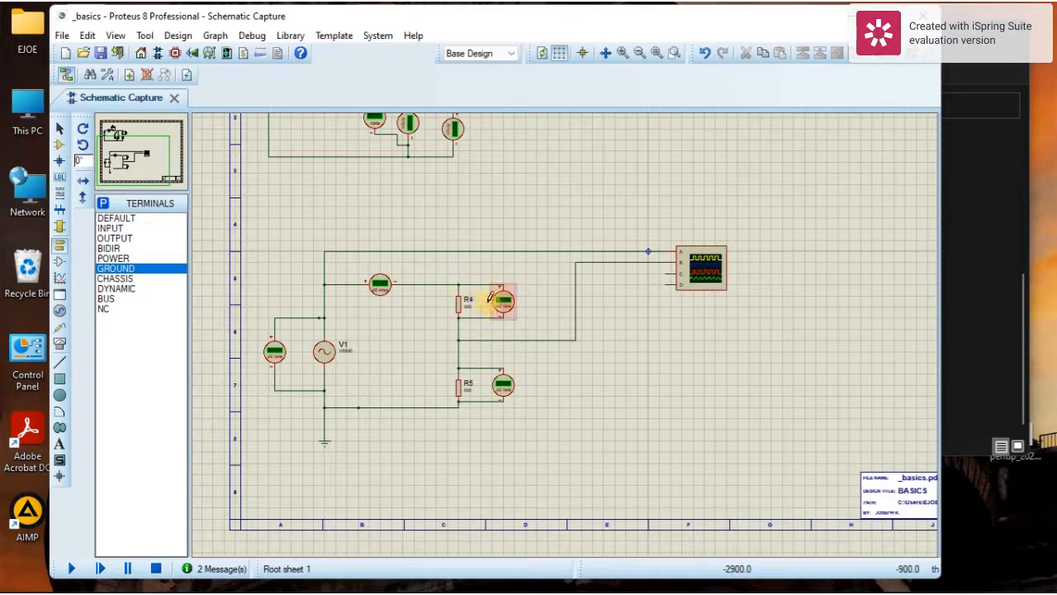
pyautogui.scroll(2, 501, 300)
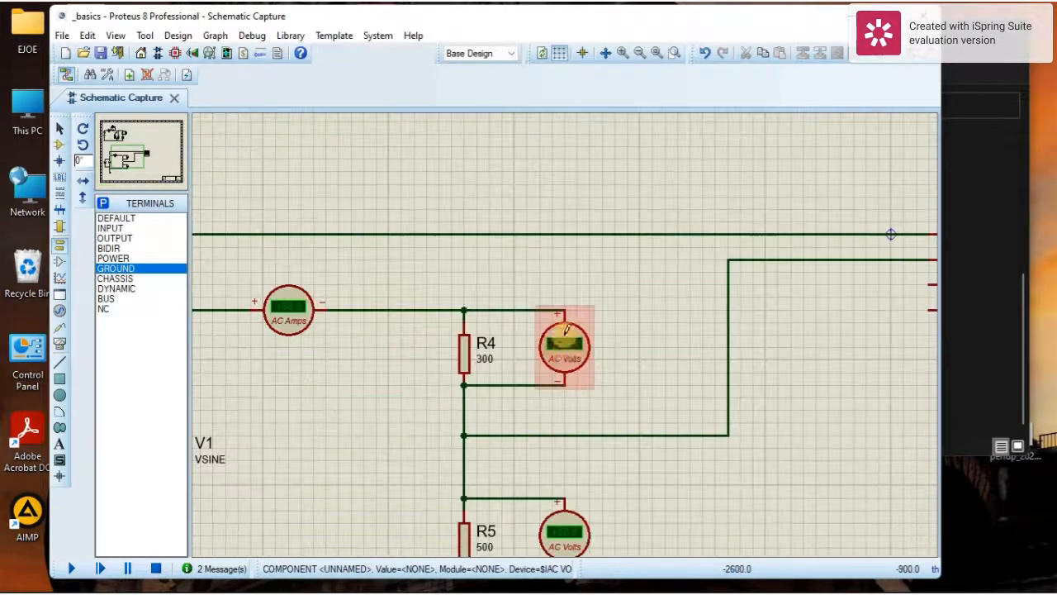
# Step: Open the print settings for the schematic design and permanently dismiss the hint about previewing options
pyautogui.scroll(-2, 532, 319)
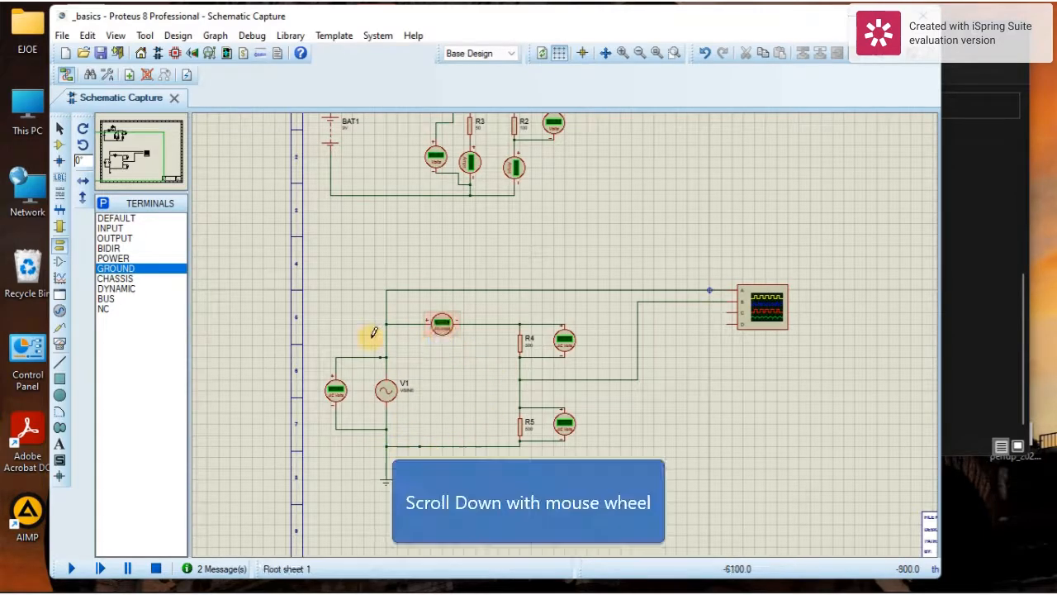
pyautogui.scroll(-1, 484, 385)
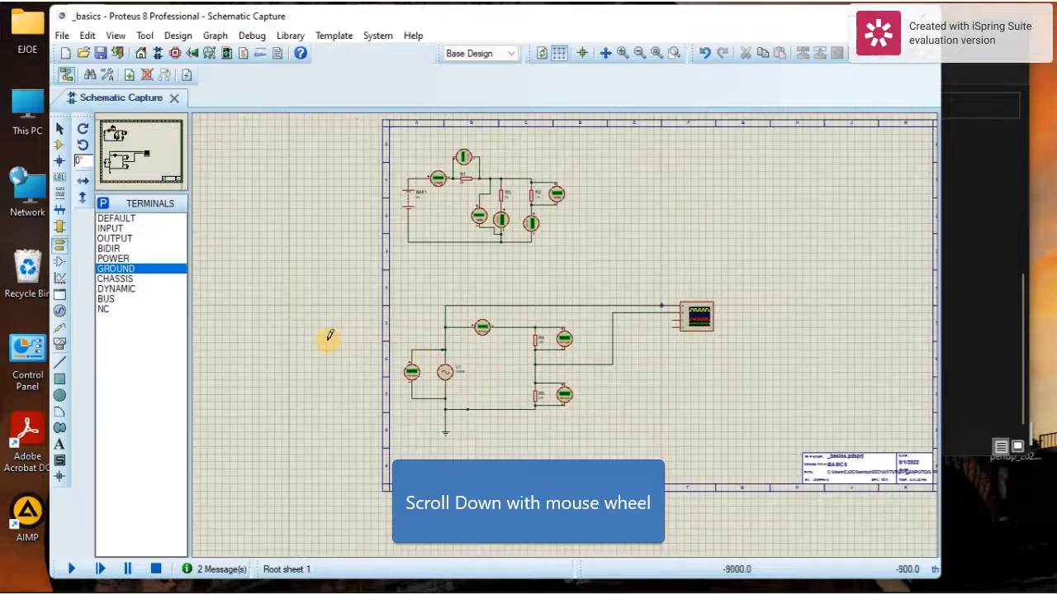
pyautogui.scroll(-1, 330, 338)
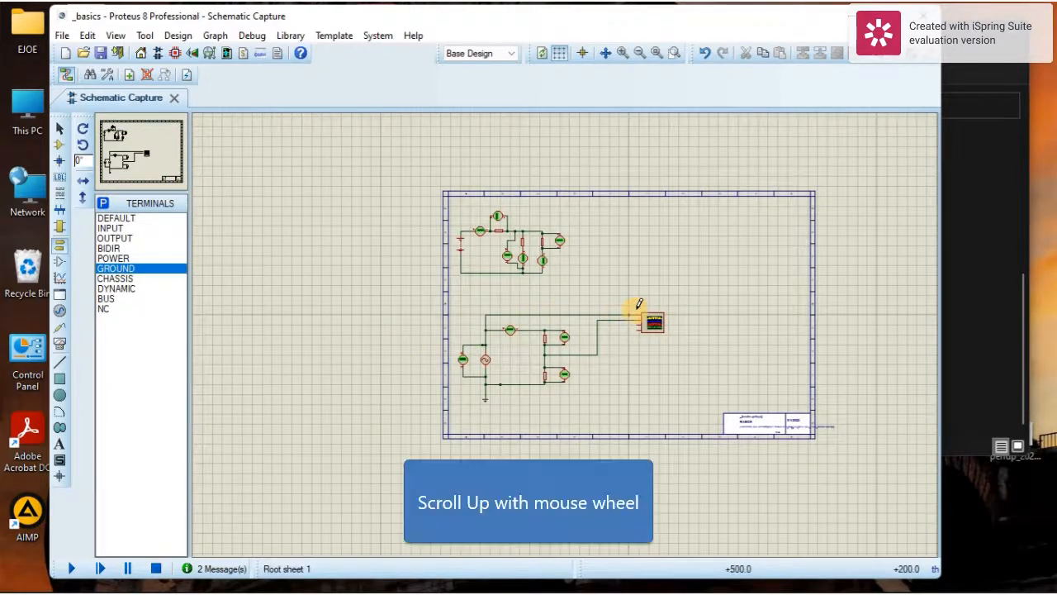
pyautogui.scroll(1, 654, 323)
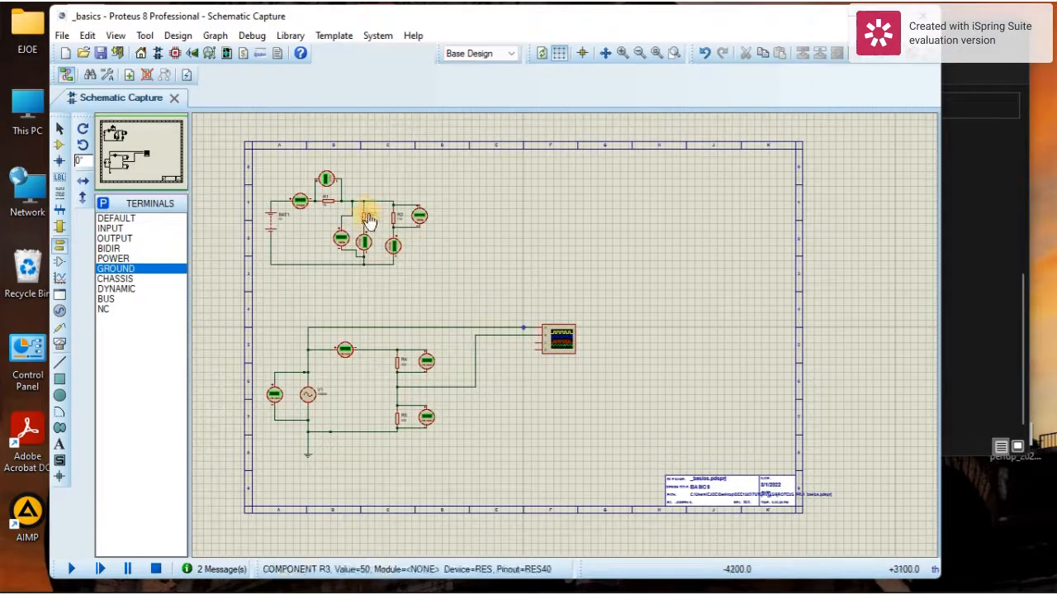
pyautogui.click(66, 37)
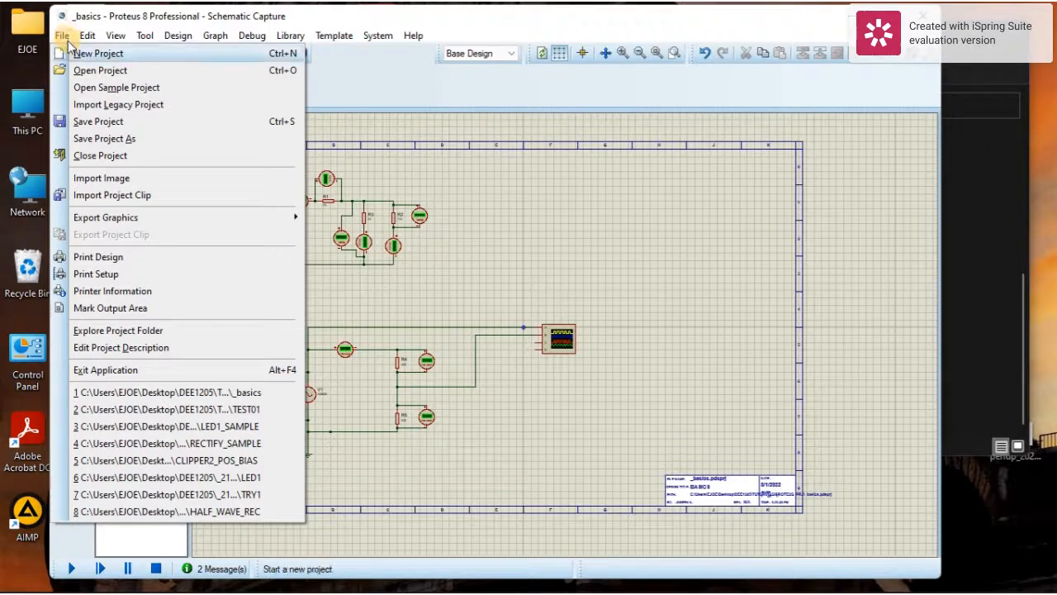
pyautogui.click(103, 257)
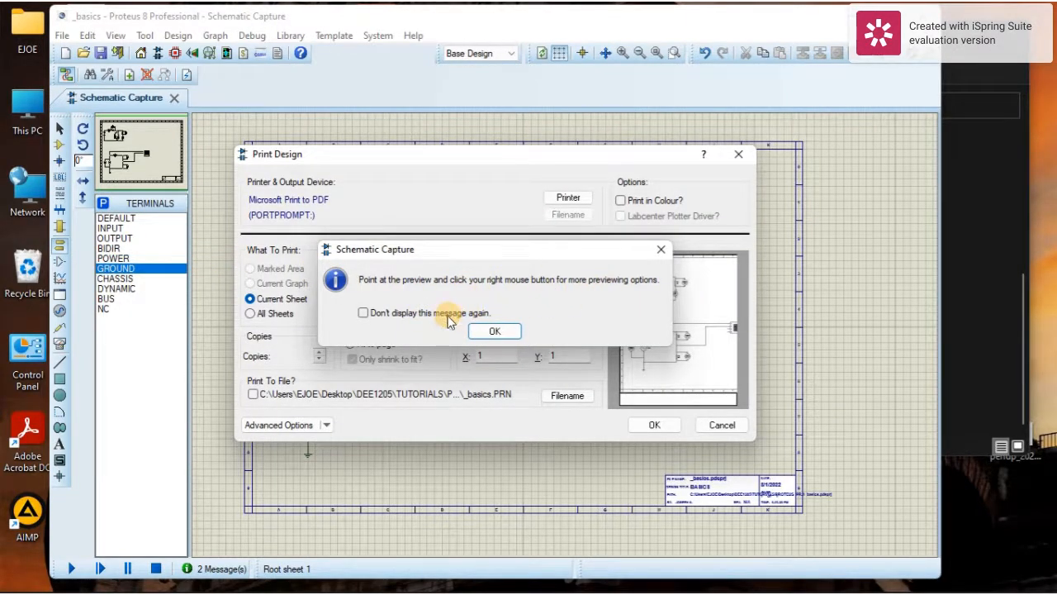
pyautogui.click(422, 319)
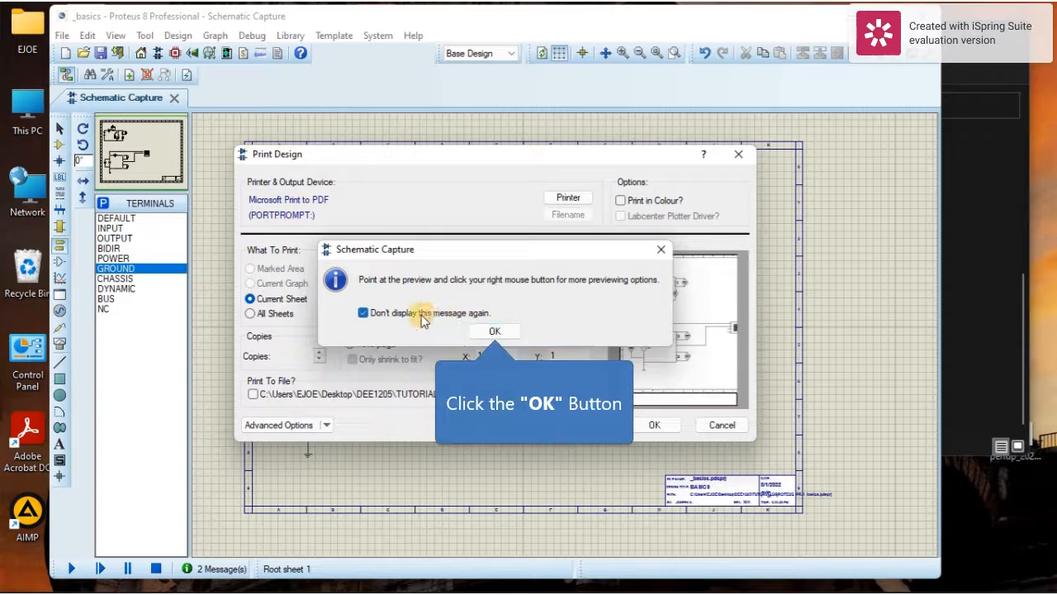
pyautogui.click(495, 331)
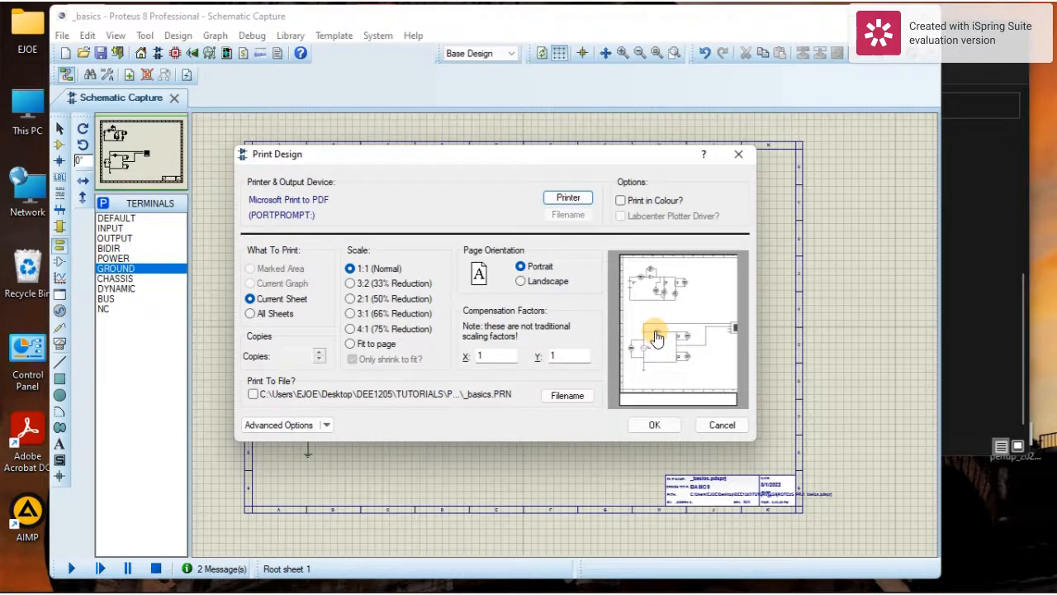
# Step: Set the printout of the current sheet to landscape orientation, colour printing and fit-to-page scaling
pyautogui.click(522, 282)
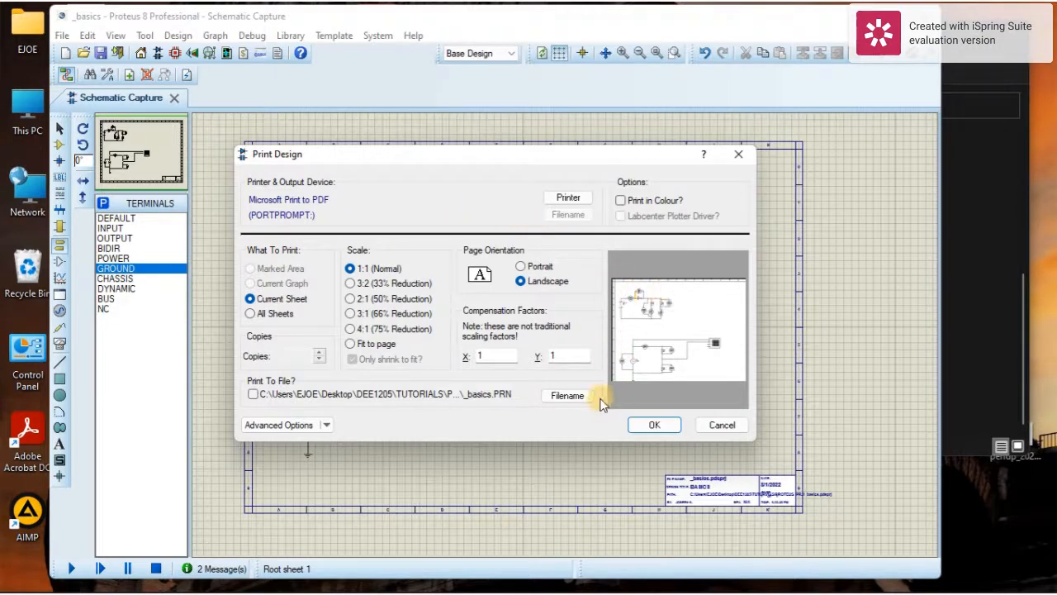
pyautogui.click(326, 425)
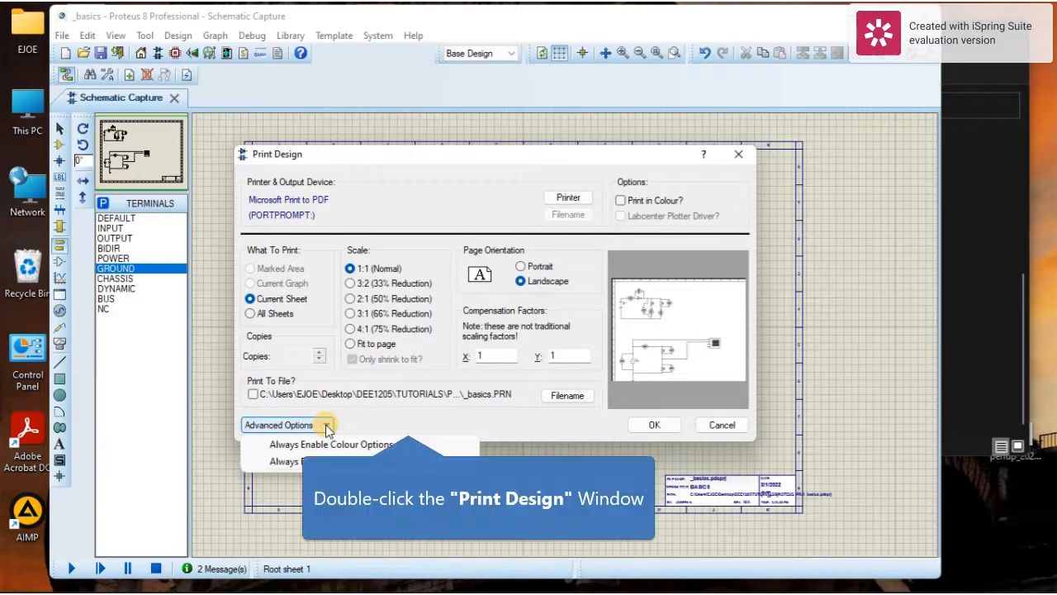
pyautogui.click(398, 421)
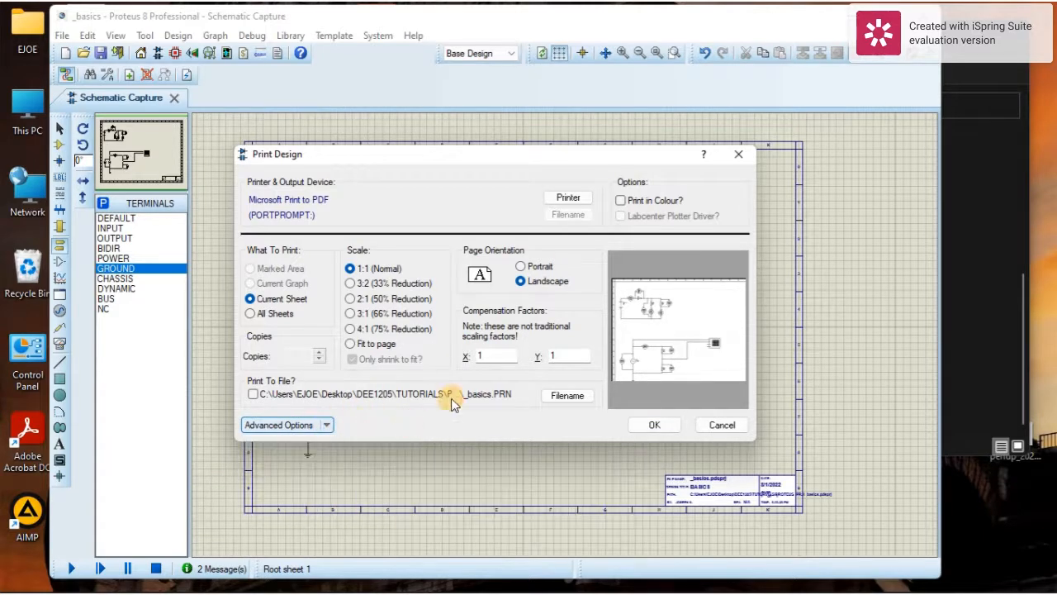
pyautogui.click(621, 201)
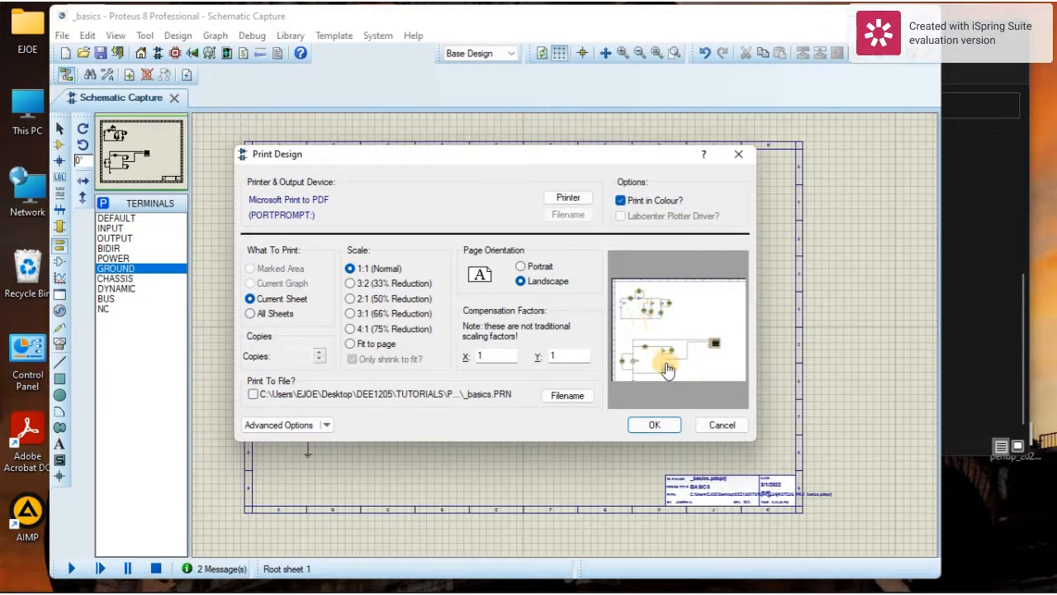
pyautogui.click(621, 200)
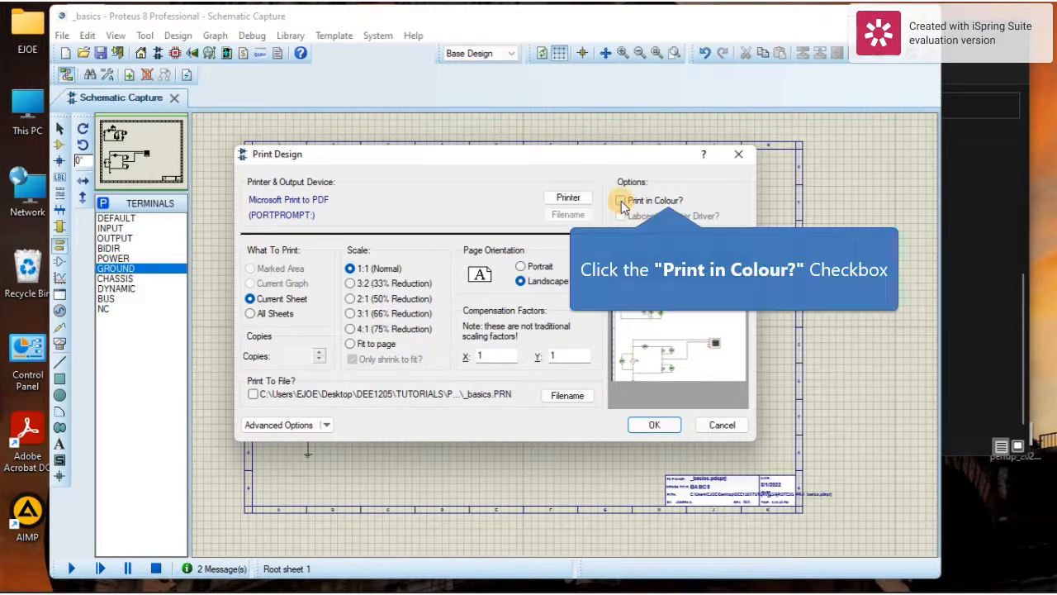
pyautogui.click(621, 200)
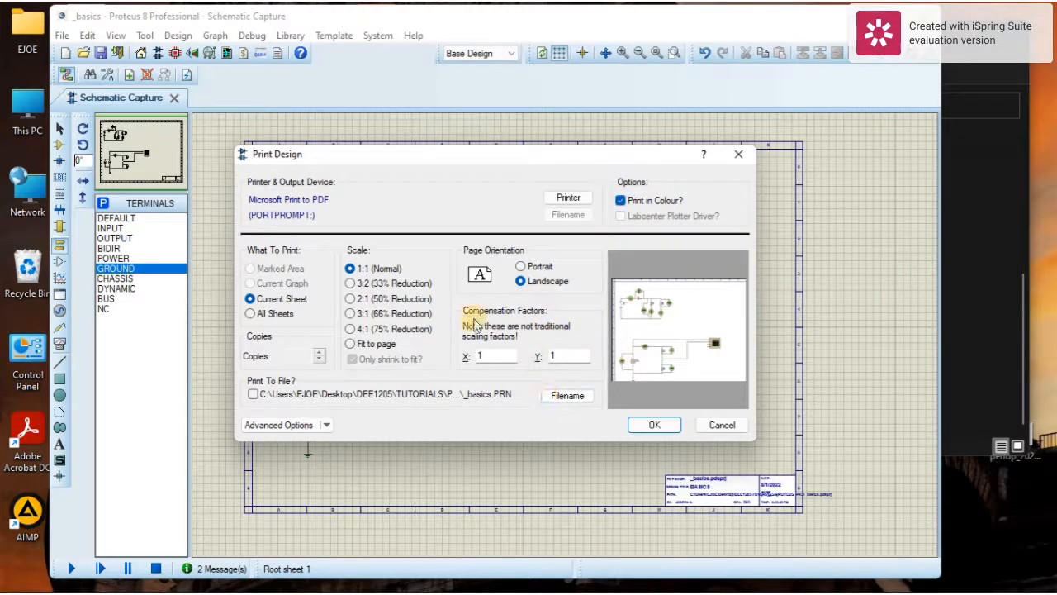
pyautogui.click(352, 343)
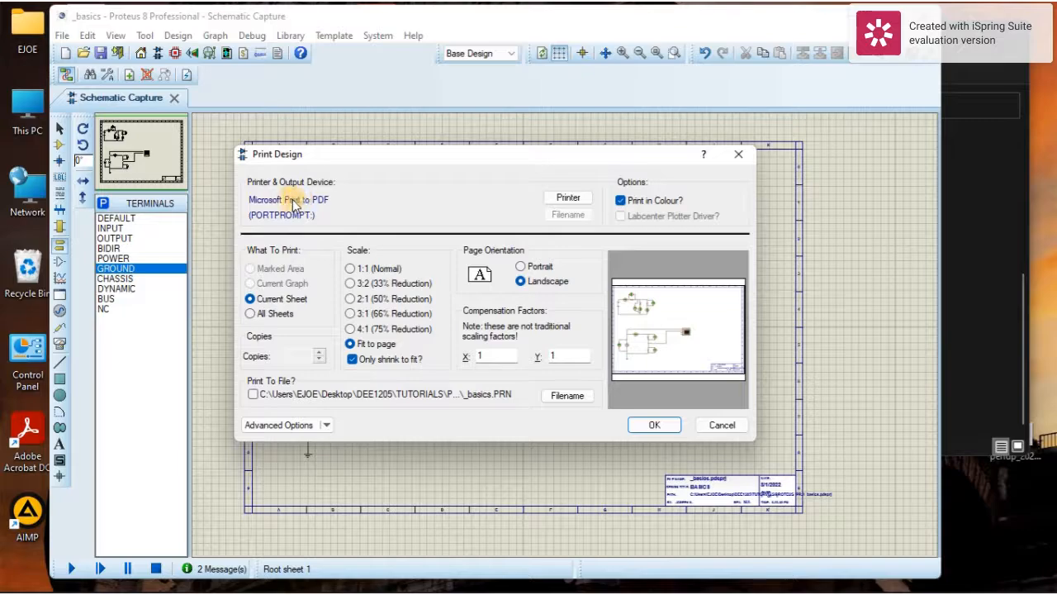
# Step: Print the sheet to a PDF file named _basics in the PROTEUS_PRJ folder
pyautogui.click(656, 425)
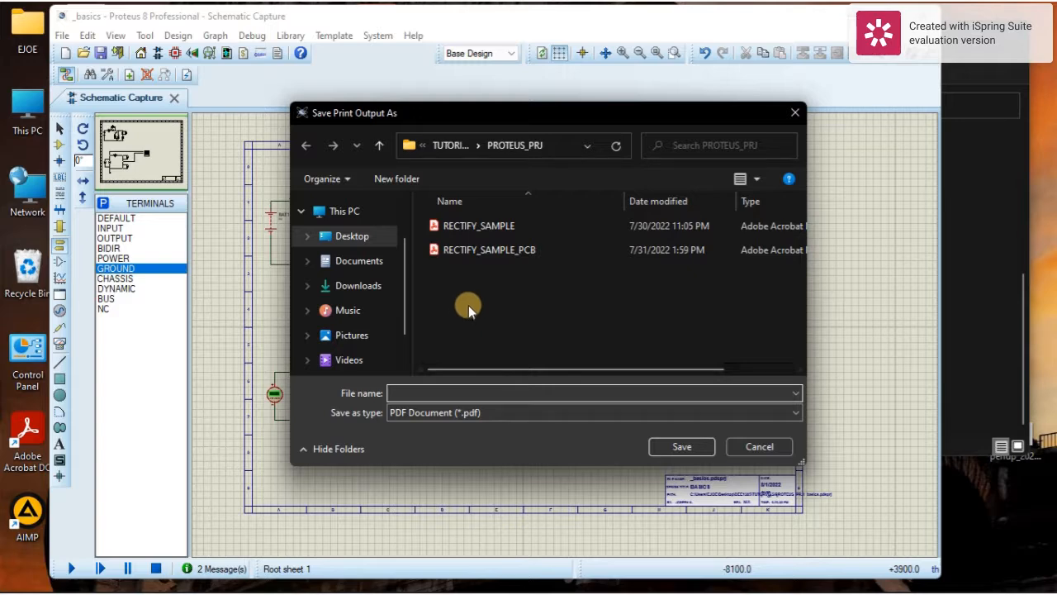
pyautogui.write('_')
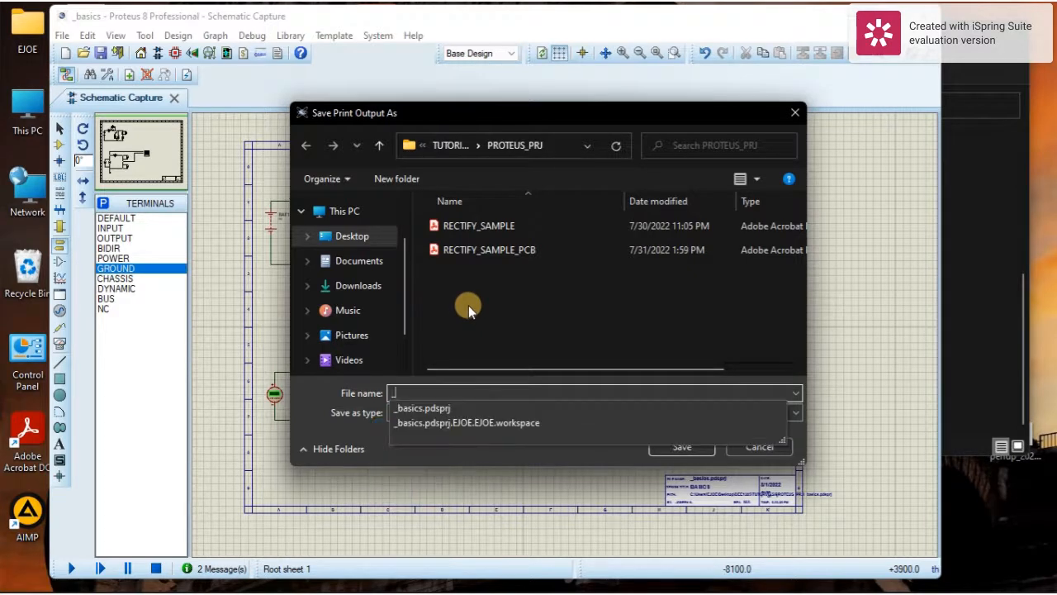
pyautogui.click(447, 409)
pyautogui.click(458, 391)
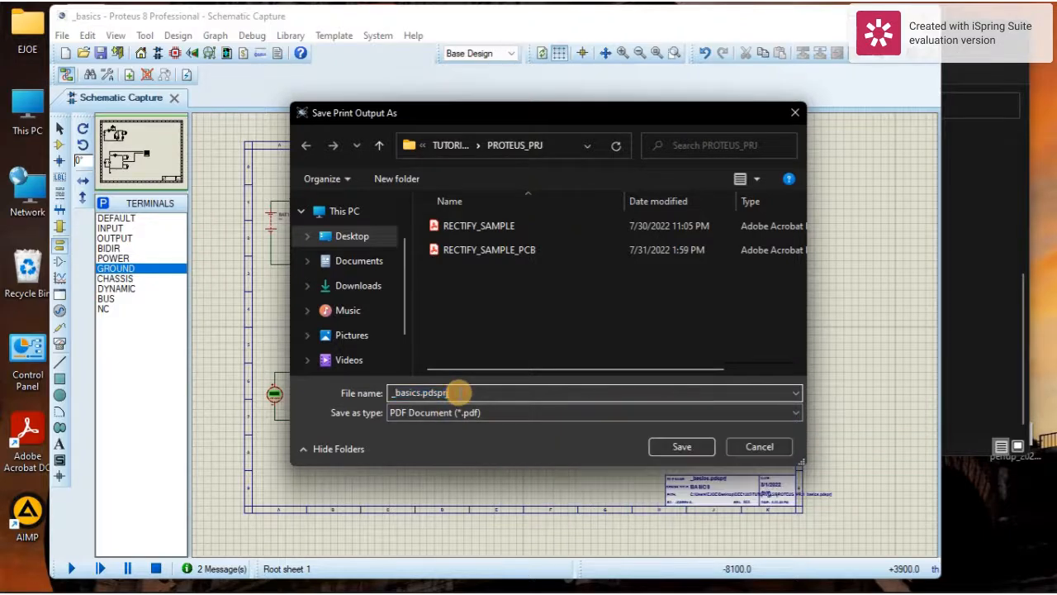
pyautogui.press('BackSpace')
pyautogui.press('BackSpace')
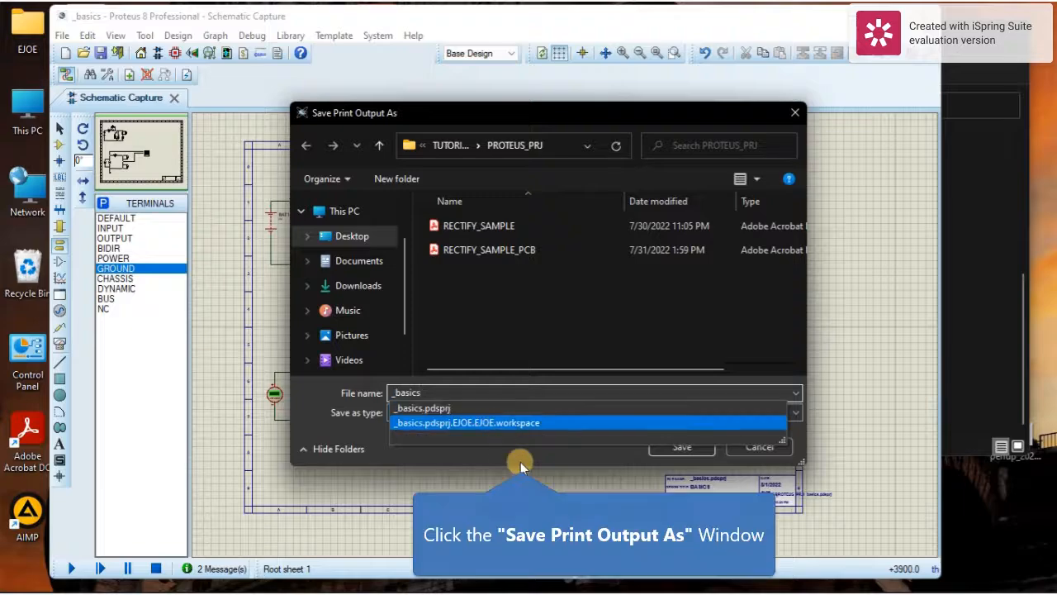
pyautogui.click(518, 458)
pyautogui.click(683, 448)
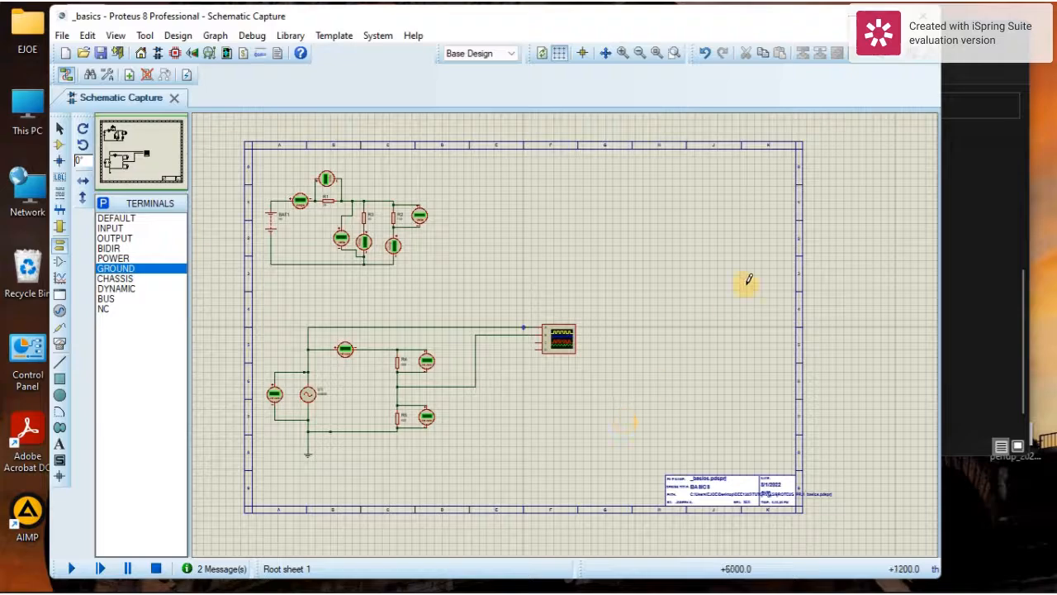
# Step: Switch to the PROTEUS_PRJ folder in File Explorer and open the _basics PDF
pyautogui.click(843, 17)
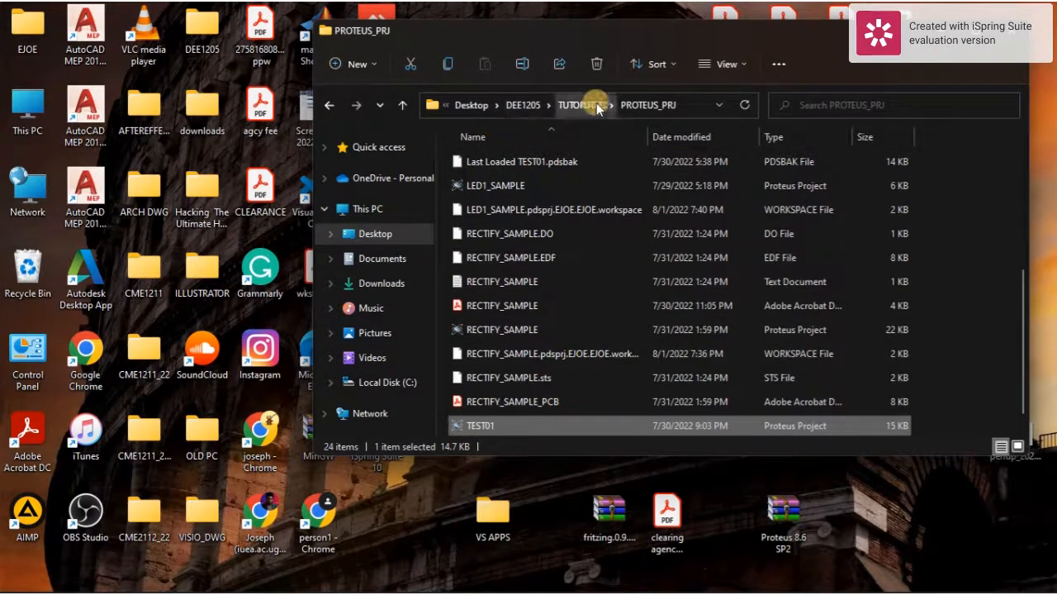
pyautogui.scroll(-1, 564, 324)
pyautogui.scroll(2, 564, 324)
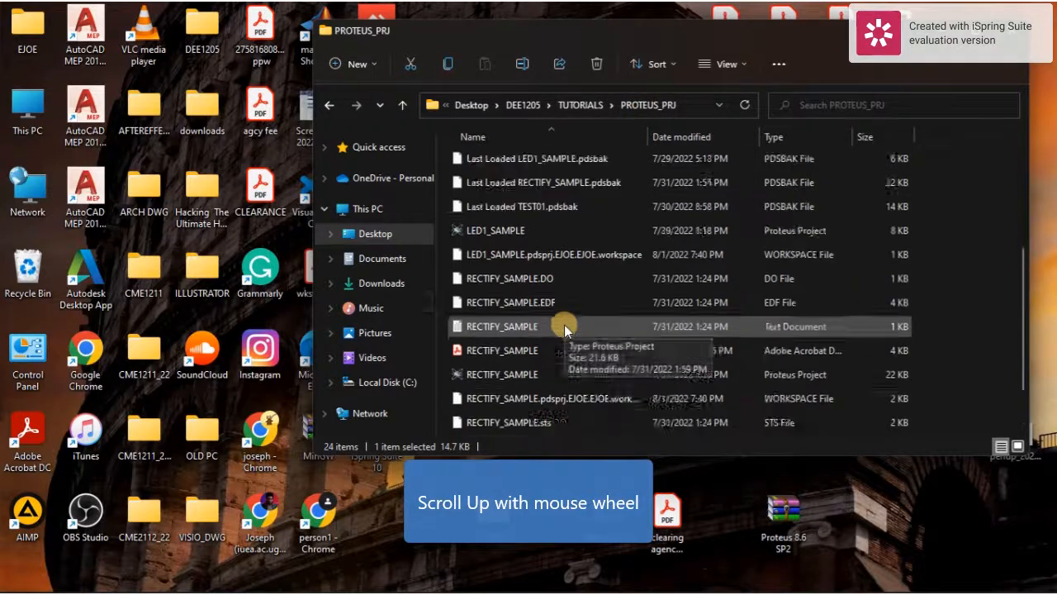
pyautogui.scroll(3, 564, 324)
pyautogui.click(503, 161)
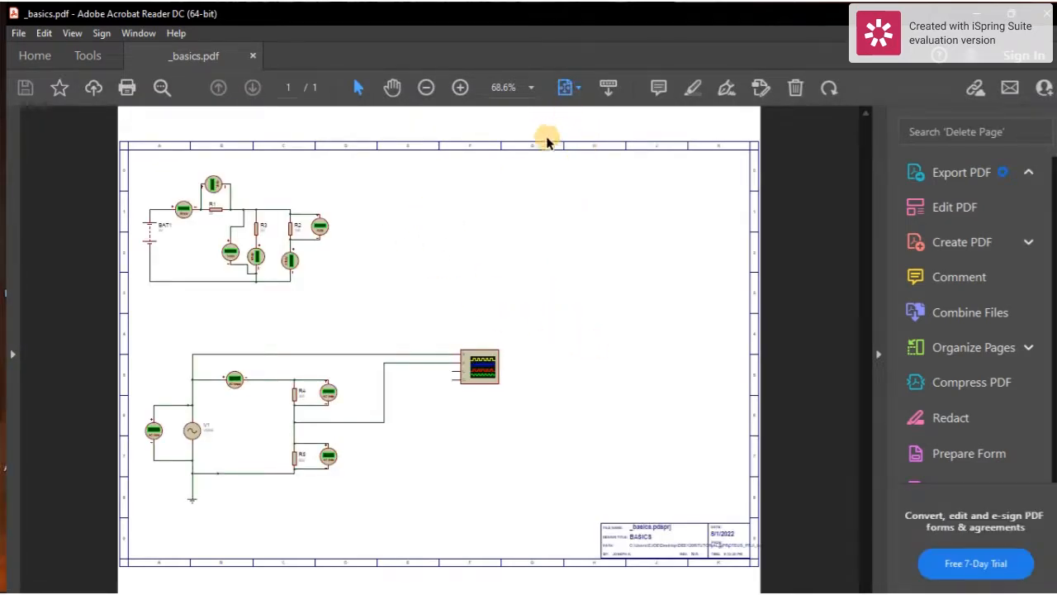
# Step: Examine the DC and AC circuits and the oscilloscope connections up close in the printed PDF
pyautogui.click(464, 88)
pyautogui.keyDown('ctrl'); pyautogui.scroll(1, 454, 124); pyautogui.keyUp('ctrl')
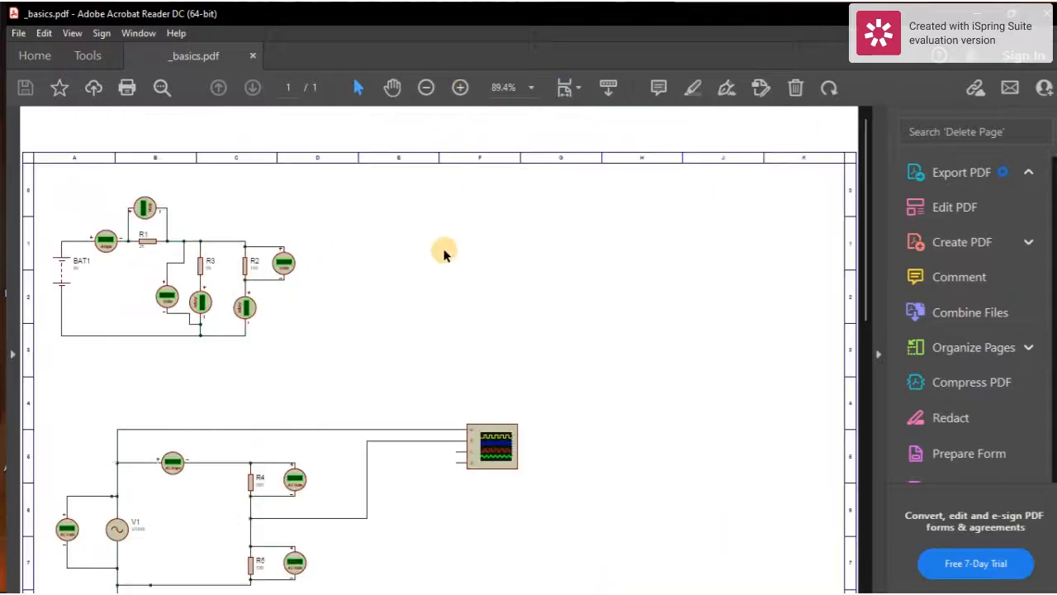
pyautogui.scroll(-1, 335, 344)
pyautogui.keyDown('ctrl'); pyautogui.scroll(4, 339, 342); pyautogui.keyUp('ctrl')
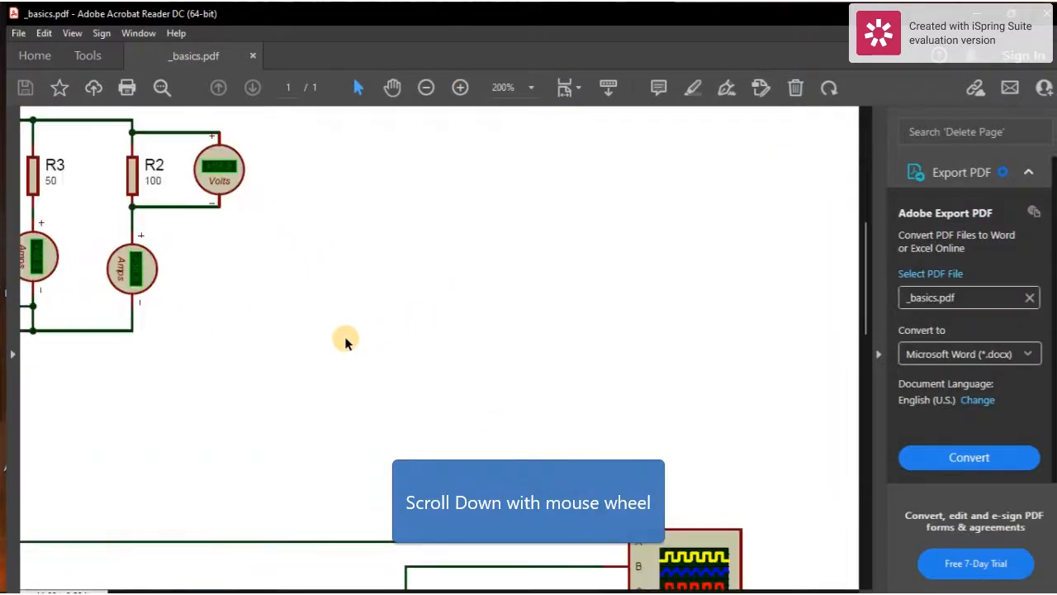
pyautogui.scroll(-5, 565, 357)
pyautogui.scroll(-3, 581, 355)
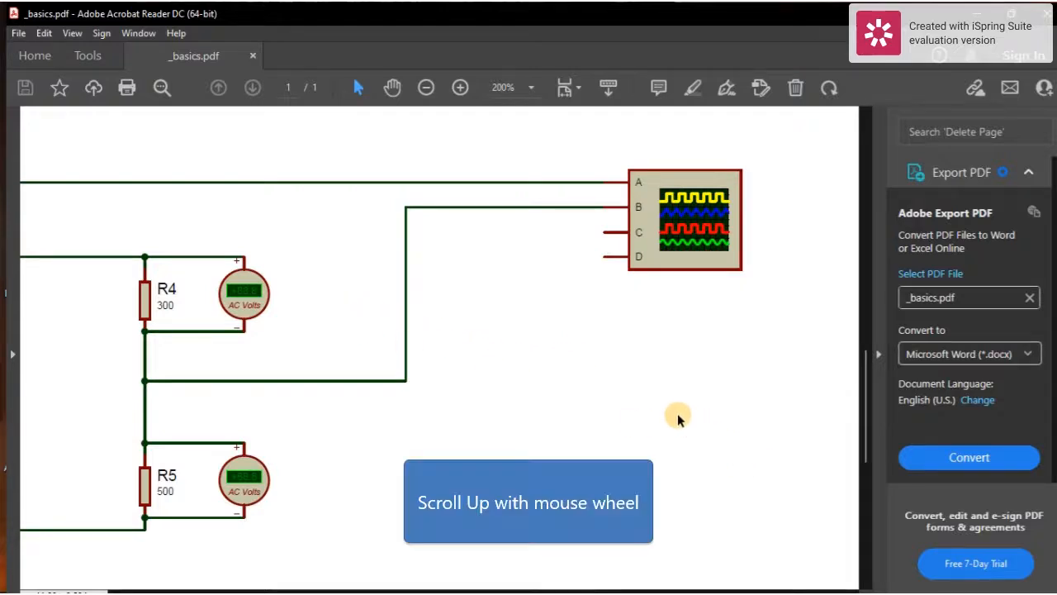
pyautogui.scroll(10, 486, 335)
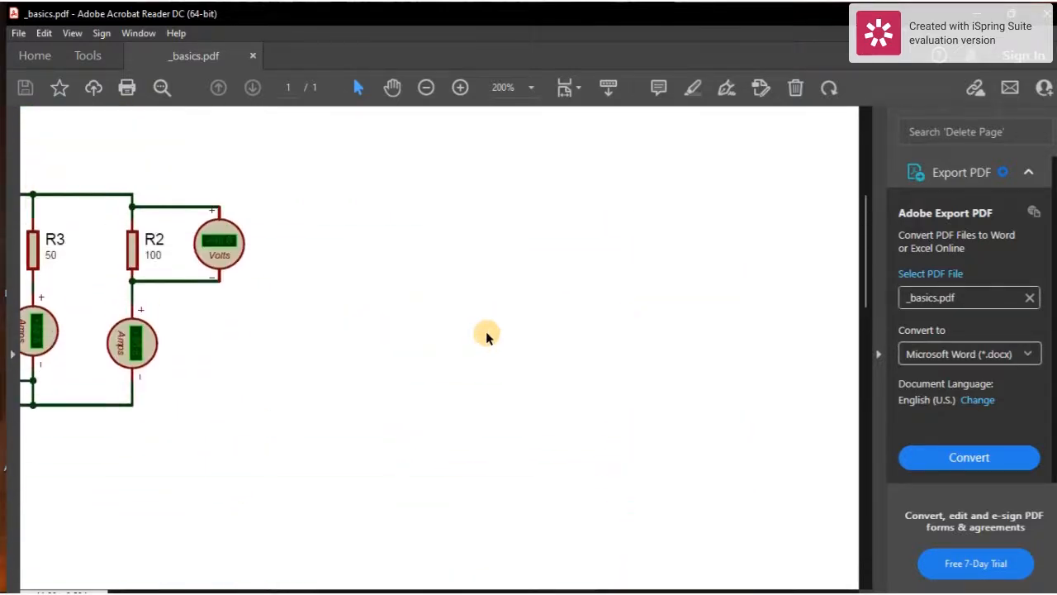
pyautogui.click(392, 86)
pyautogui.moveTo(381, 127); pyautogui.dragTo(484, 201)
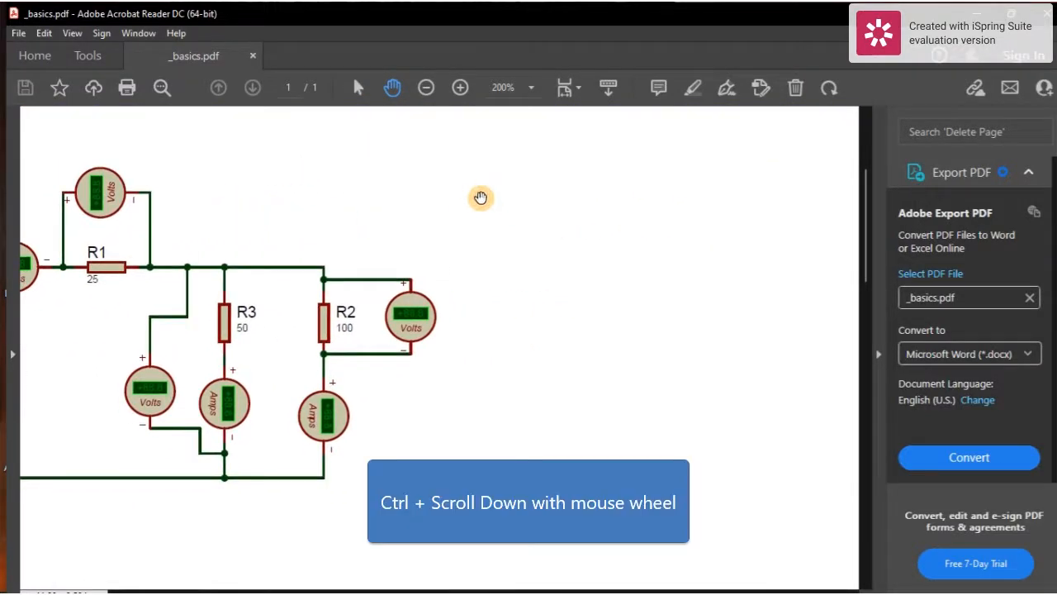
pyautogui.keyDown('ctrl'); pyautogui.scroll(-4, 480, 197); pyautogui.keyUp('ctrl')
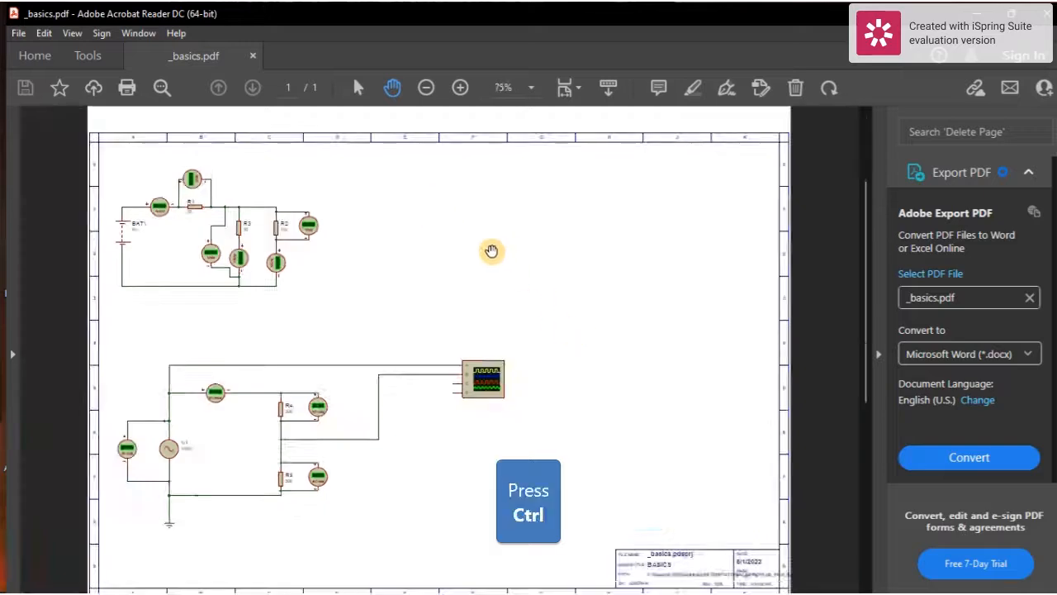
pyautogui.scroll(-2, 507, 281)
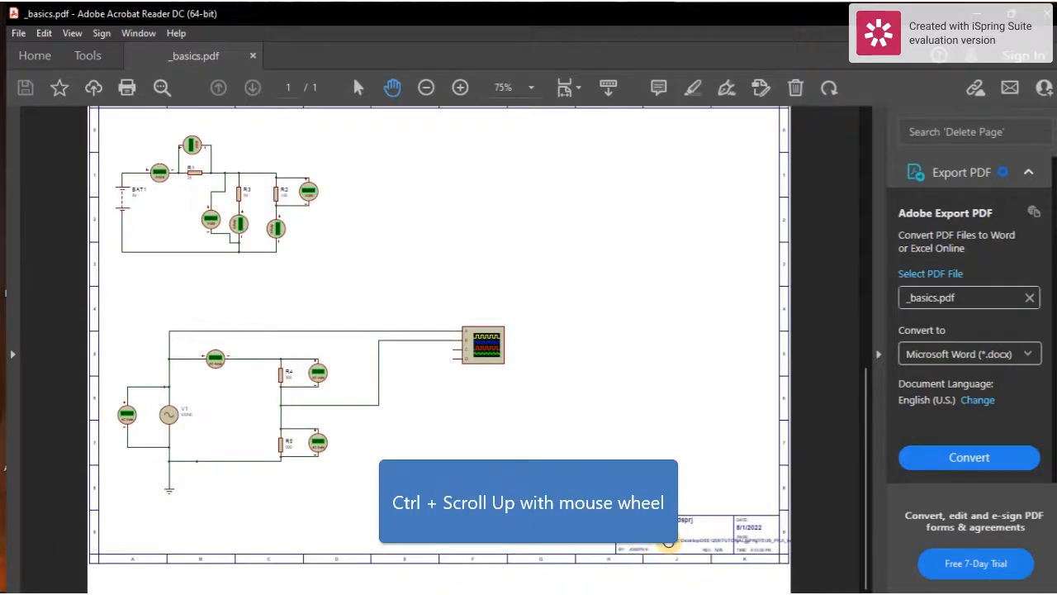
# Step: Inspect the title block of the printed sheet up close and review the overall page
pyautogui.keyDown('ctrl'); pyautogui.scroll(3, 669, 539); pyautogui.keyUp('ctrl')
pyautogui.moveTo(371, 356); pyautogui.dragTo(155, 341)
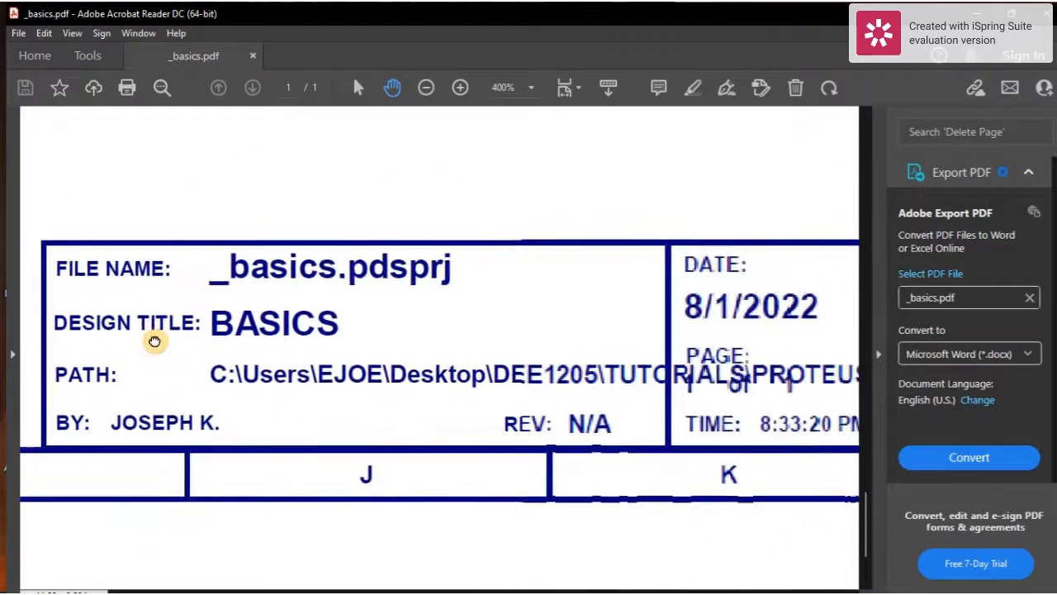
pyautogui.keyDown('ctrl'); pyautogui.scroll(-3, 432, 389); pyautogui.keyUp('ctrl')
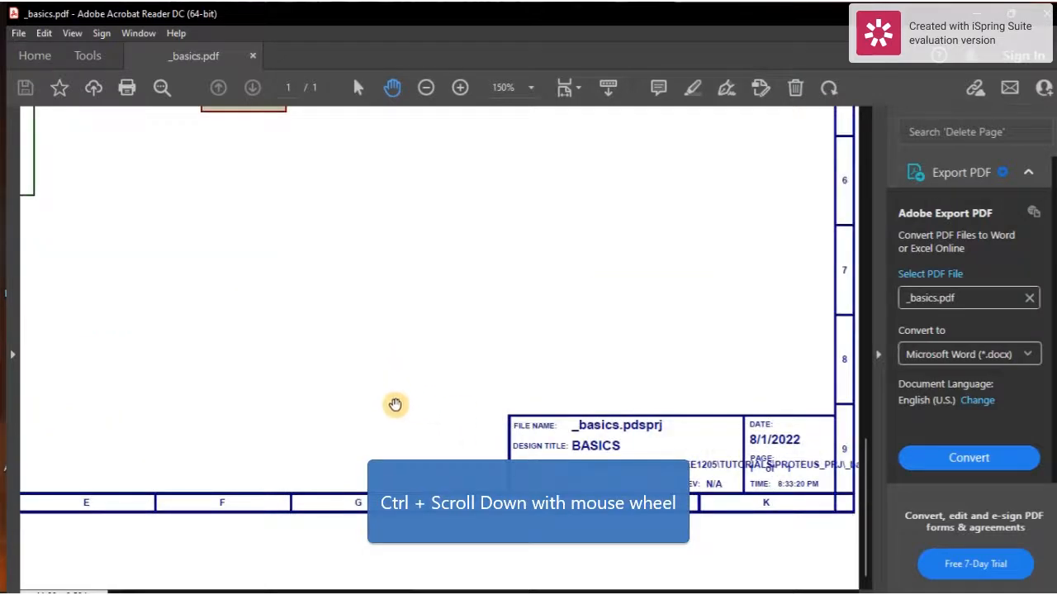
pyautogui.keyDown('ctrl'); pyautogui.scroll(-3, 395, 403); pyautogui.keyUp('ctrl')
pyautogui.scroll(2, 450, 364)
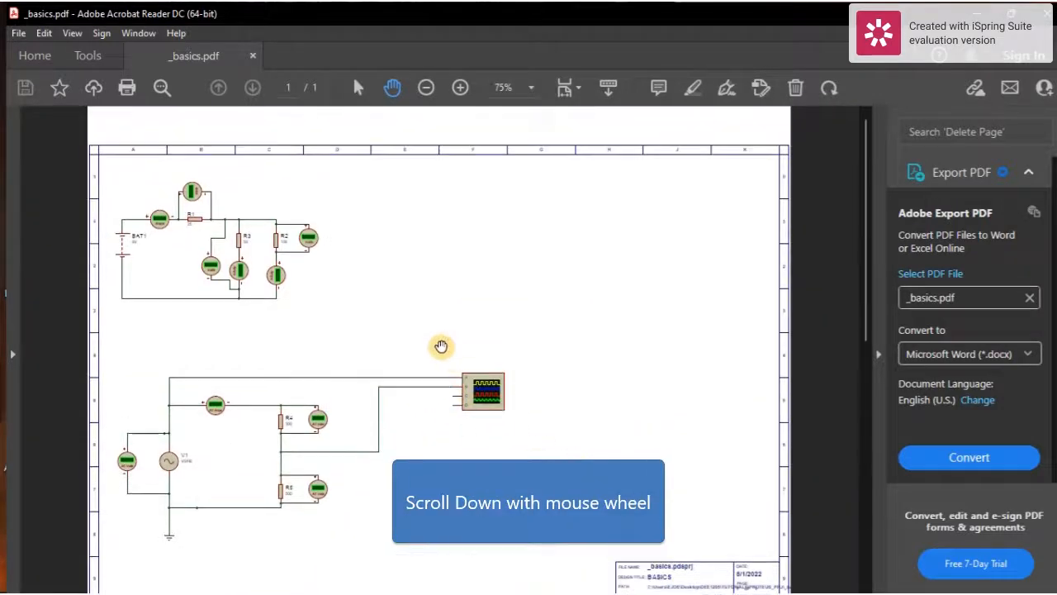
pyautogui.scroll(-1, 441, 346)
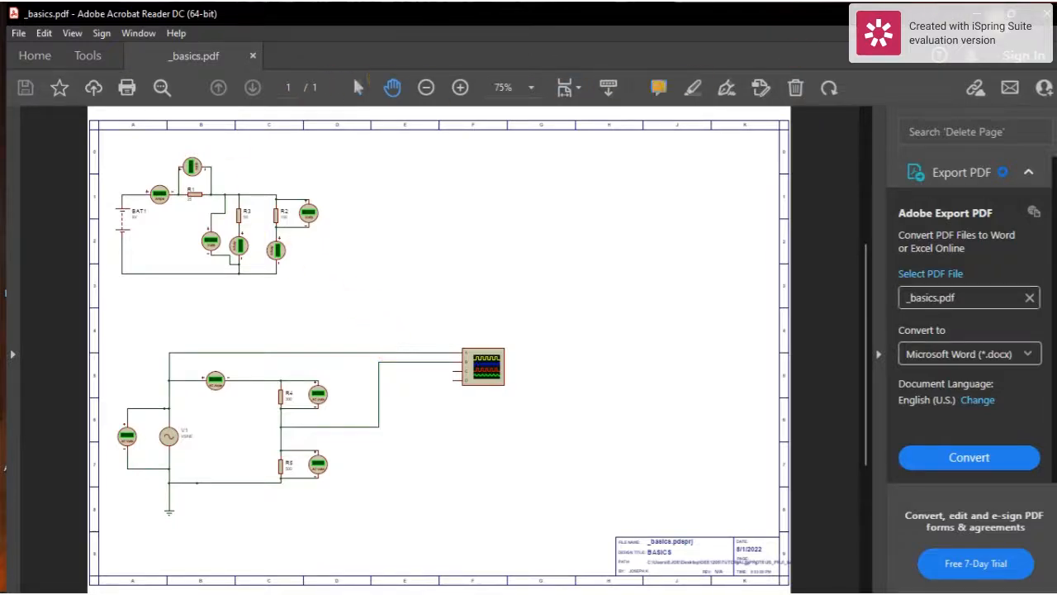
# Step: Close the _basics PDF and put away the PROTEUS_PRJ folder window
pyautogui.click(1047, 14)
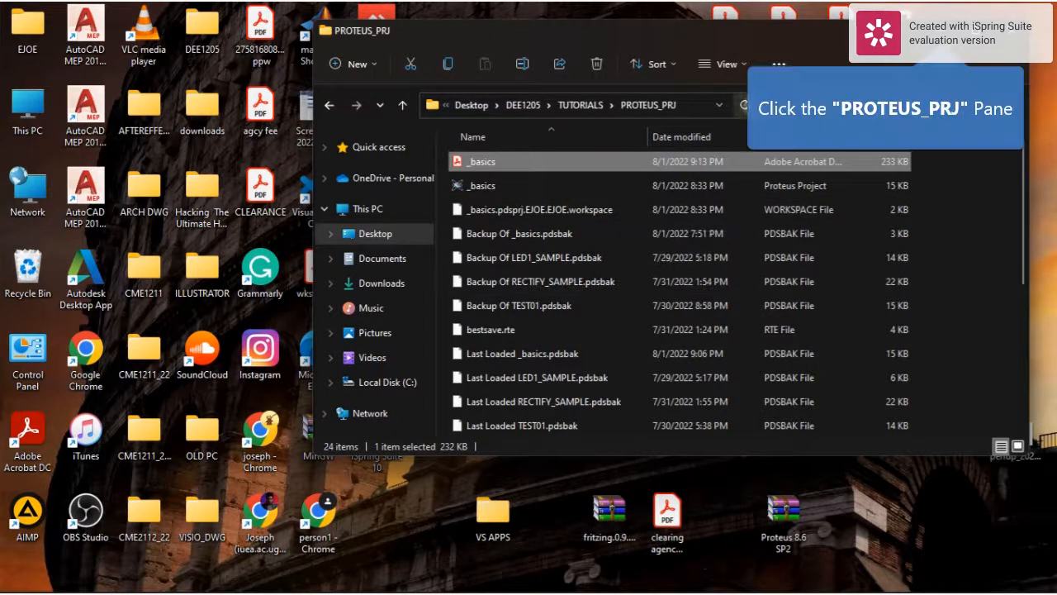
pyautogui.click(940, 30)
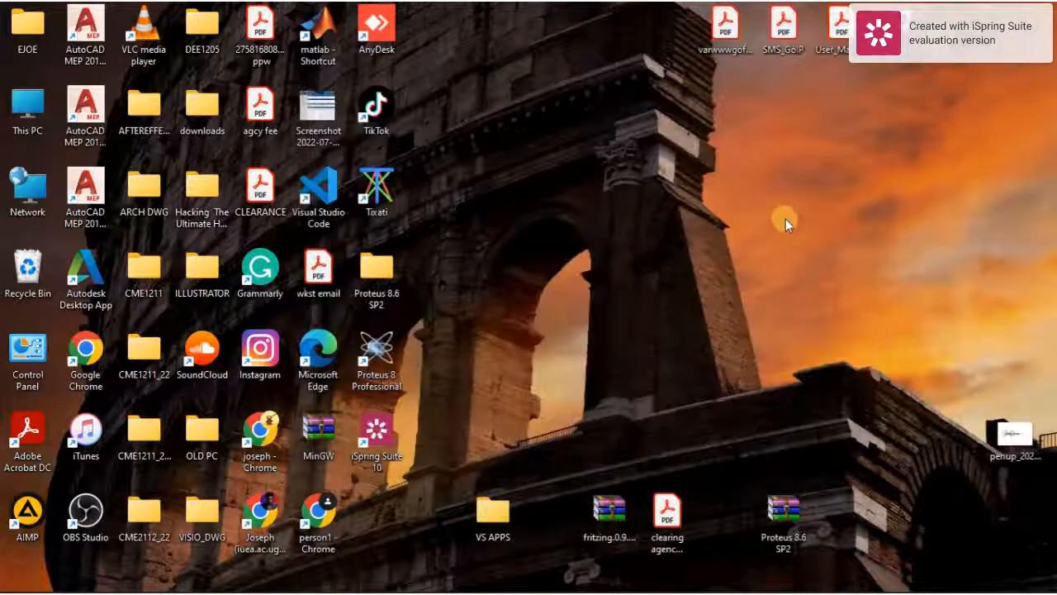